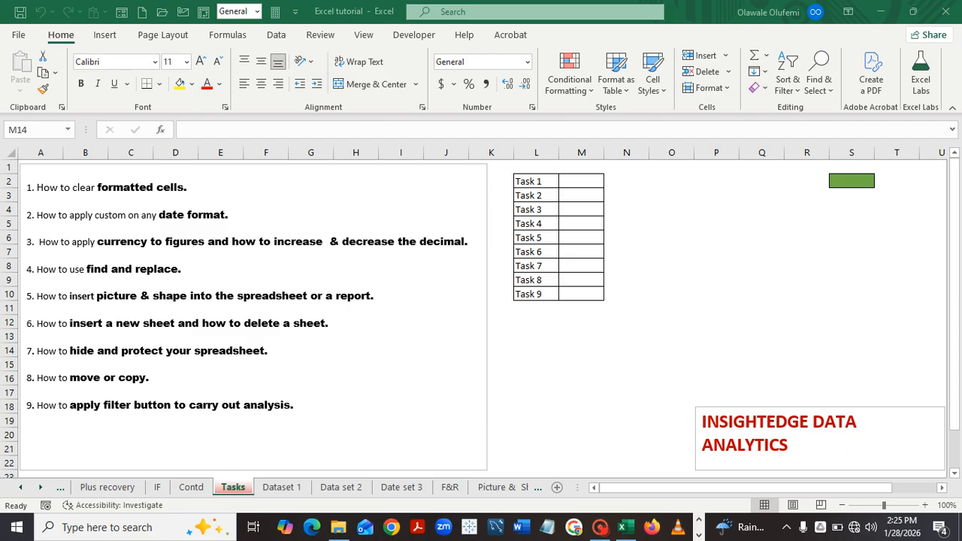
Switch to the Dataset 1 sheet holding the transaction table.
left_click(282, 487)
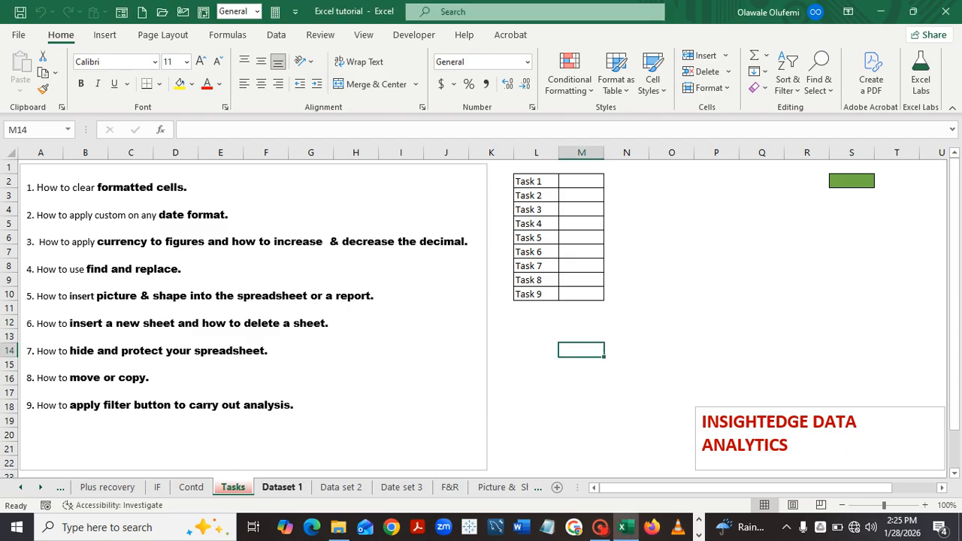
left_click(282, 487)
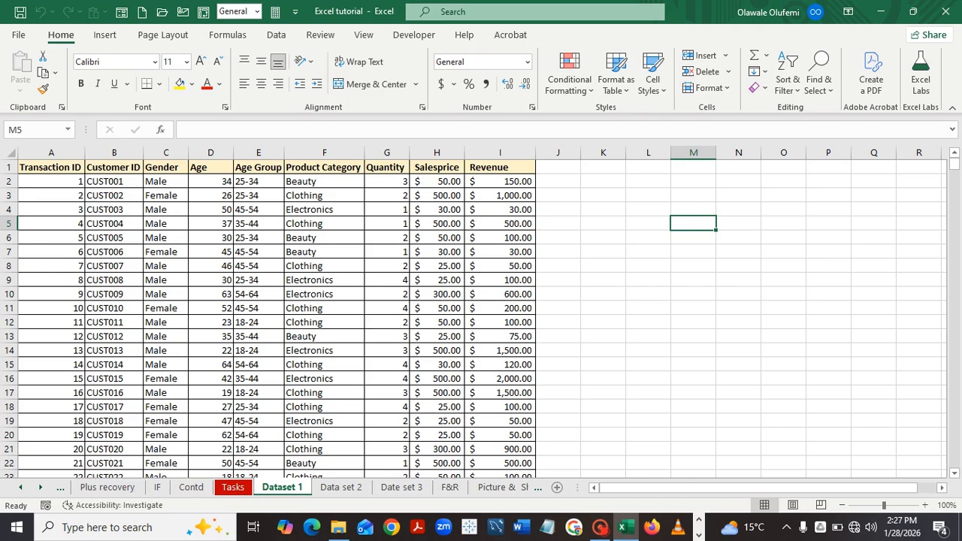
Select the transaction range A1:I1001 using the Name Box entry I1001 with Shift+Enter.
key("ctrl+Home")
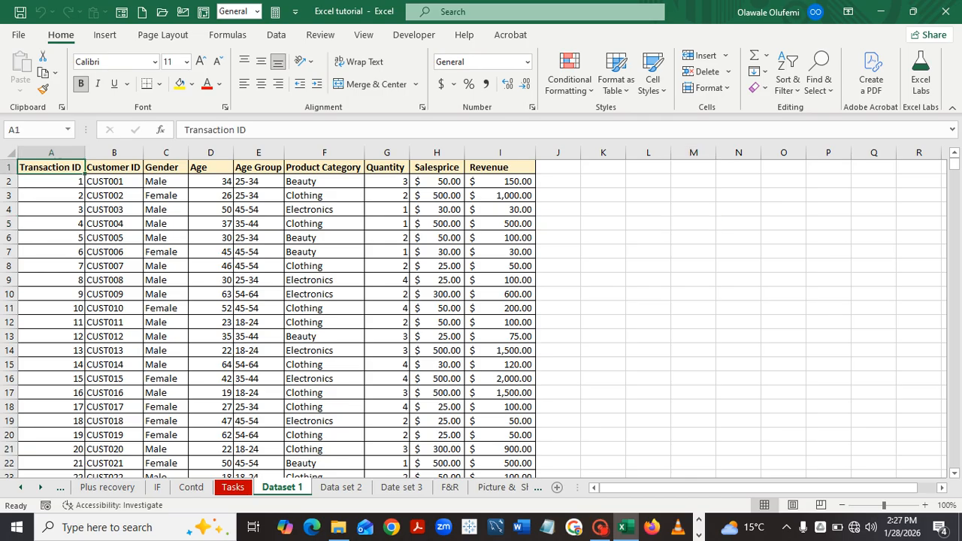
key("ctrl+a")
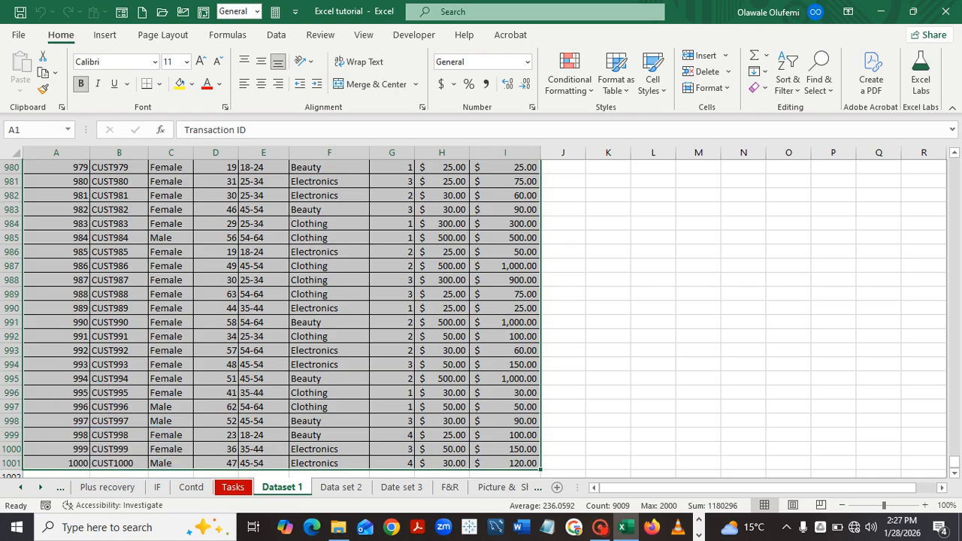
left_click(216, 351)
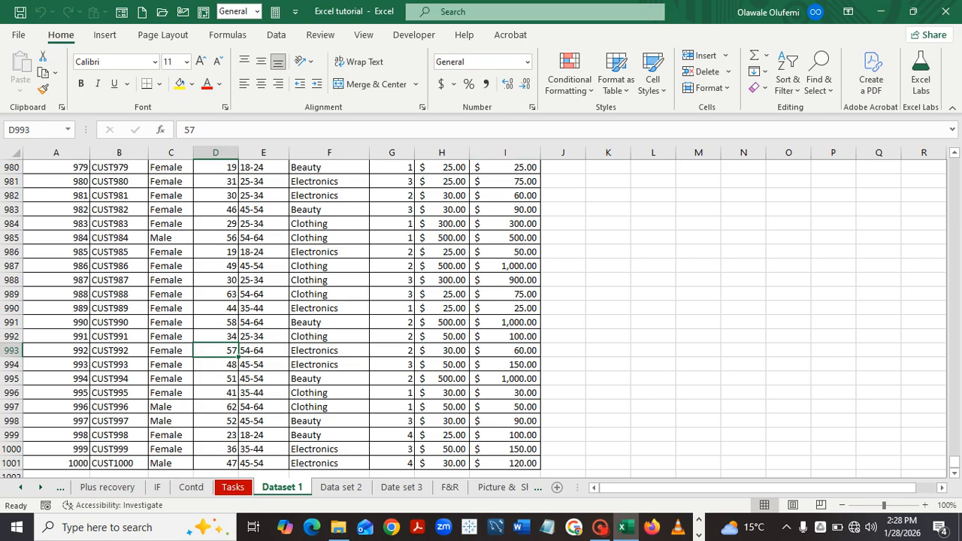
left_click(57, 308)
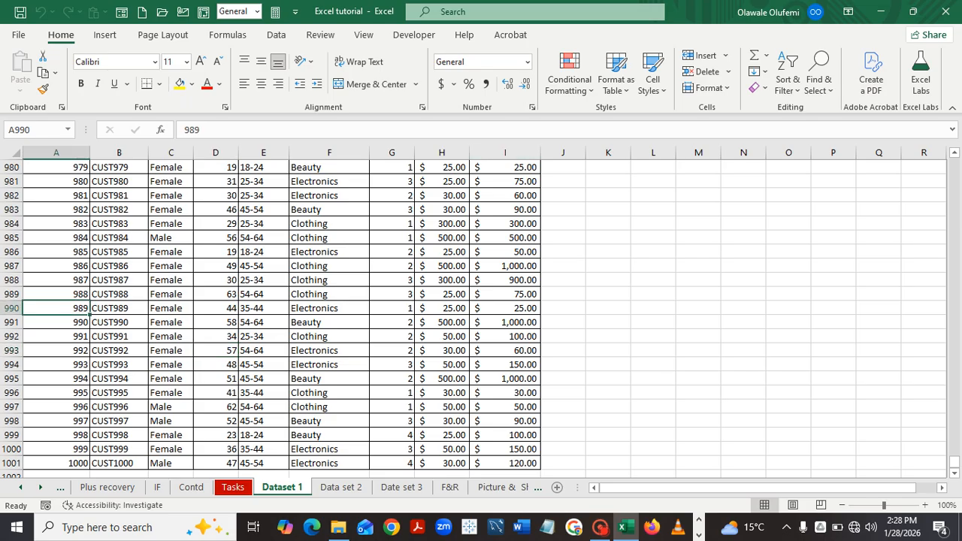
key("ctrl+Up")
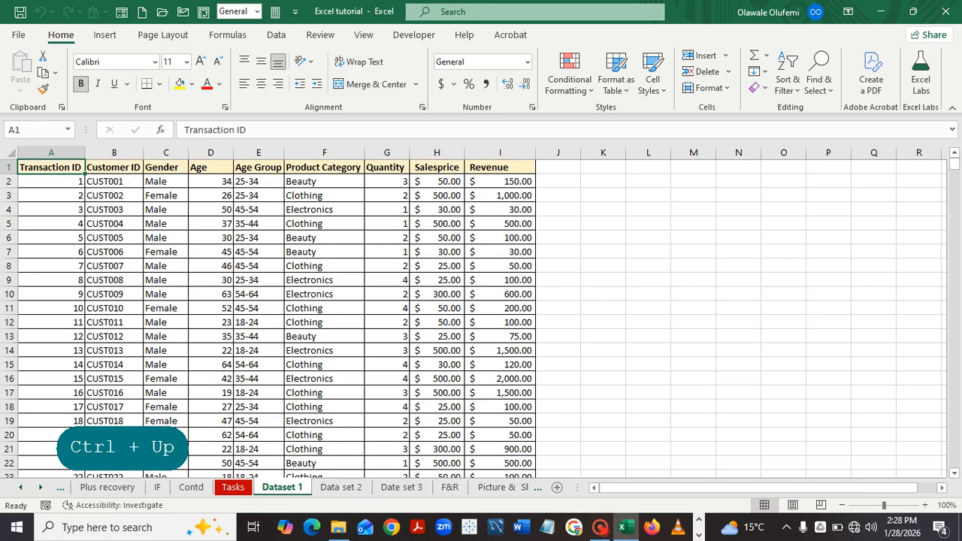
left_click(14, 129)
key("BackSpace")
key("BackSpace")
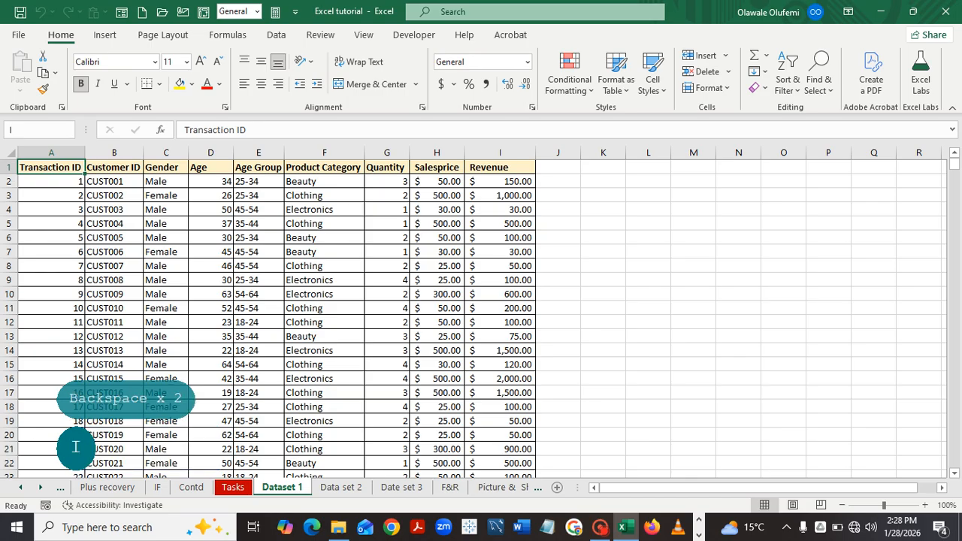
type("I1")
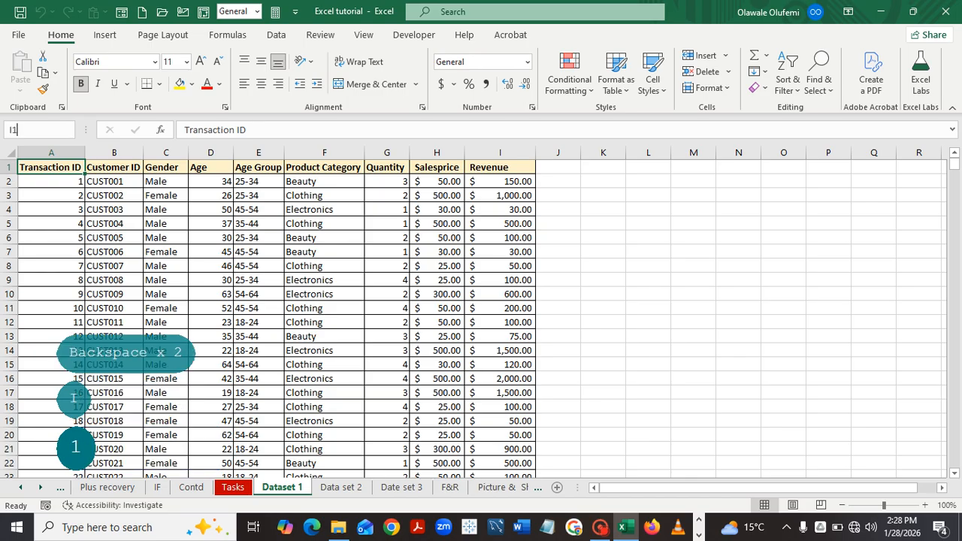
type("001")
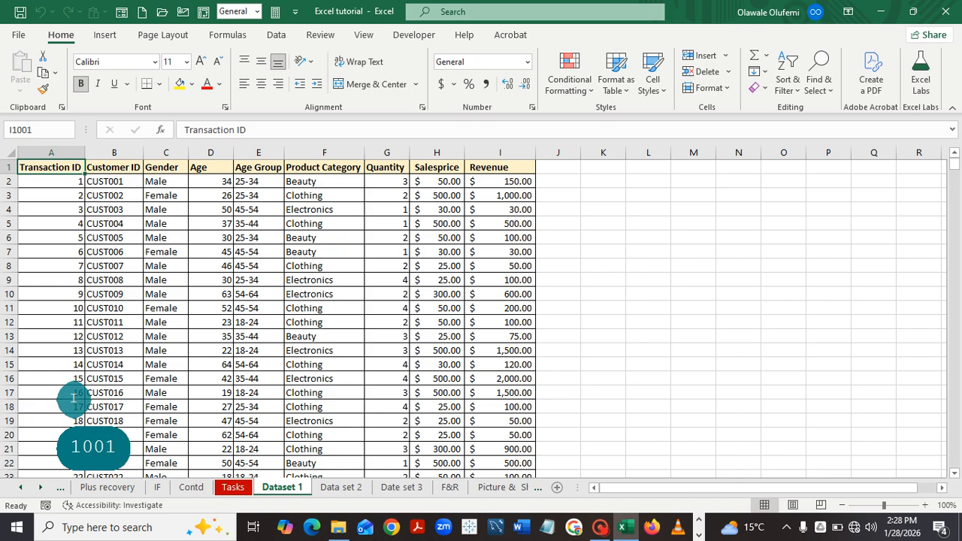
key("shift+Return")
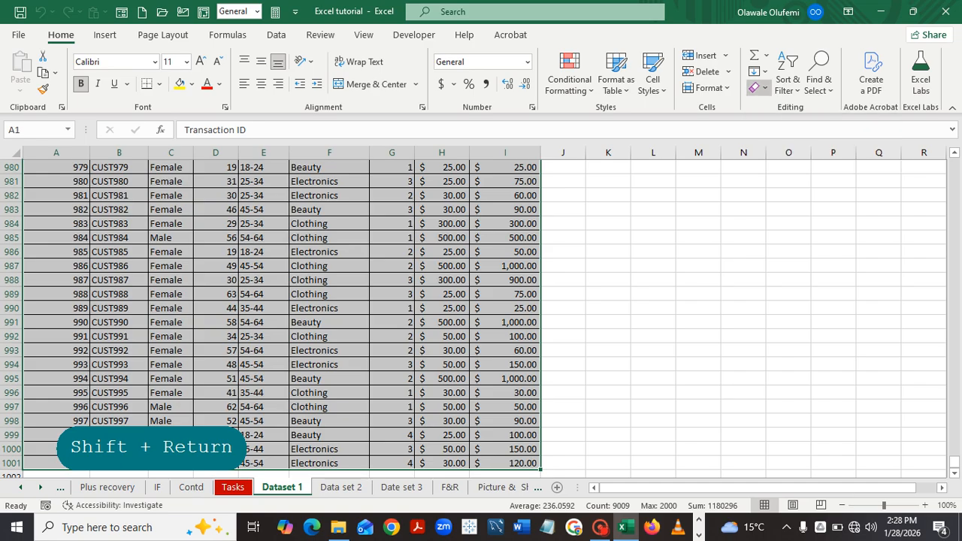
Clear formats on A1:I1001 so prices and revenue read plain values like 50 and 150.
left_click(758, 87)
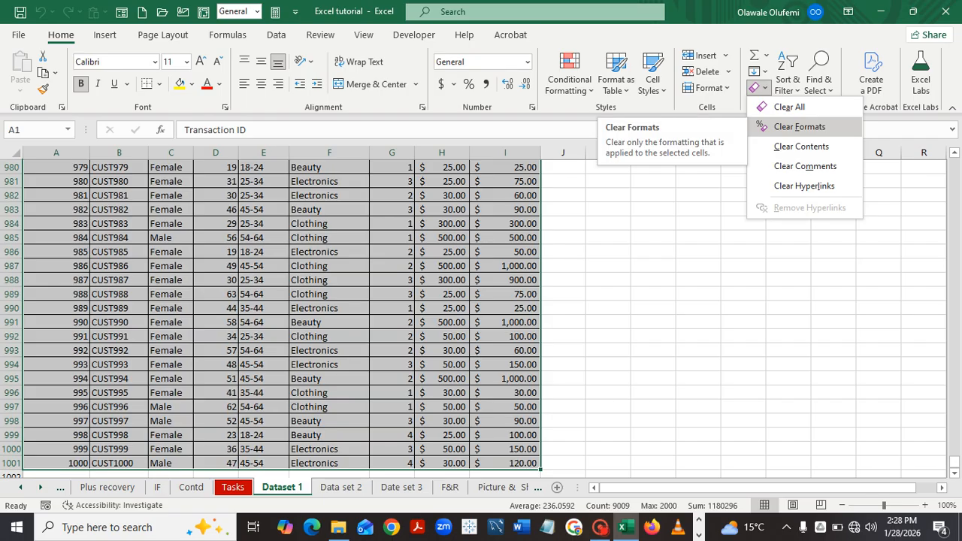
left_click(799, 126)
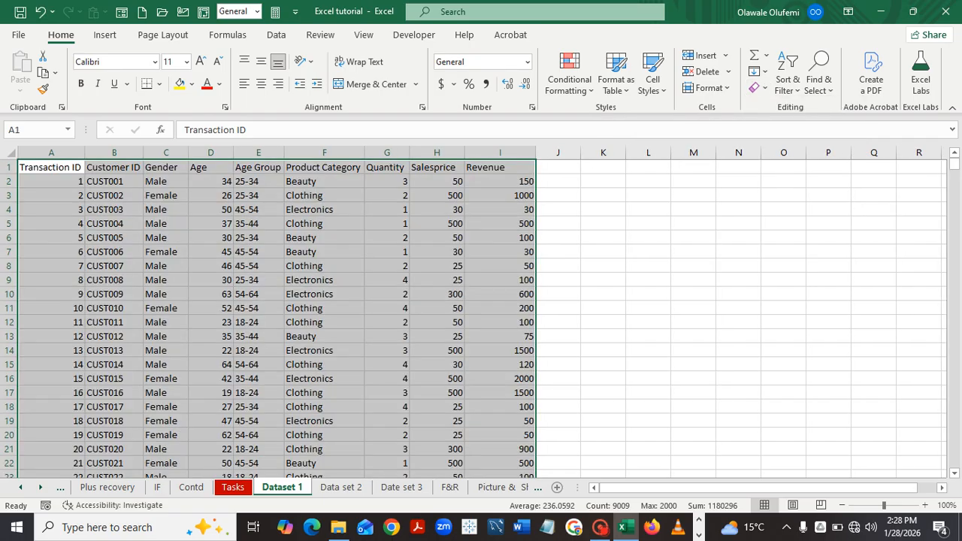
left_click(738, 238)
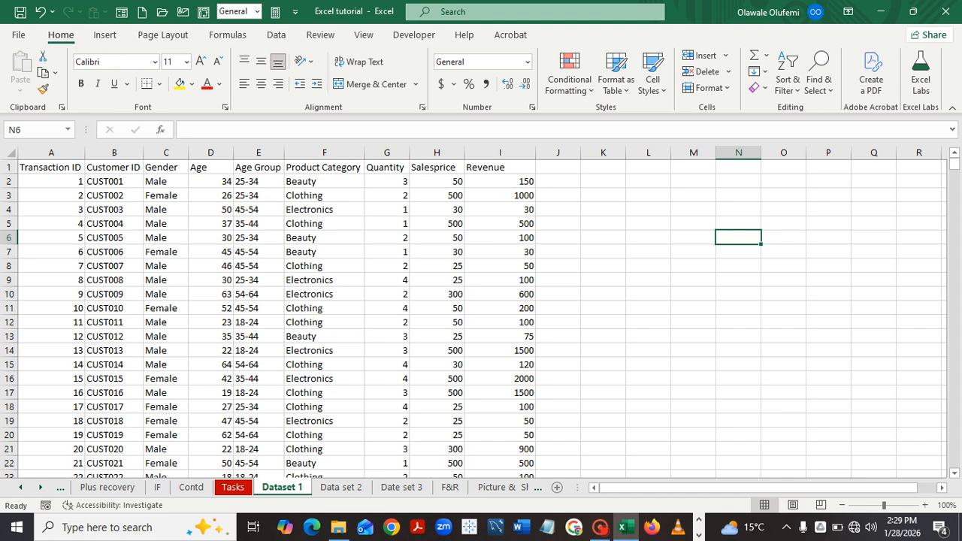
On the Tasks sheet, copy S2's green fill onto Task 1's status cell M2.
left_click(233, 487)
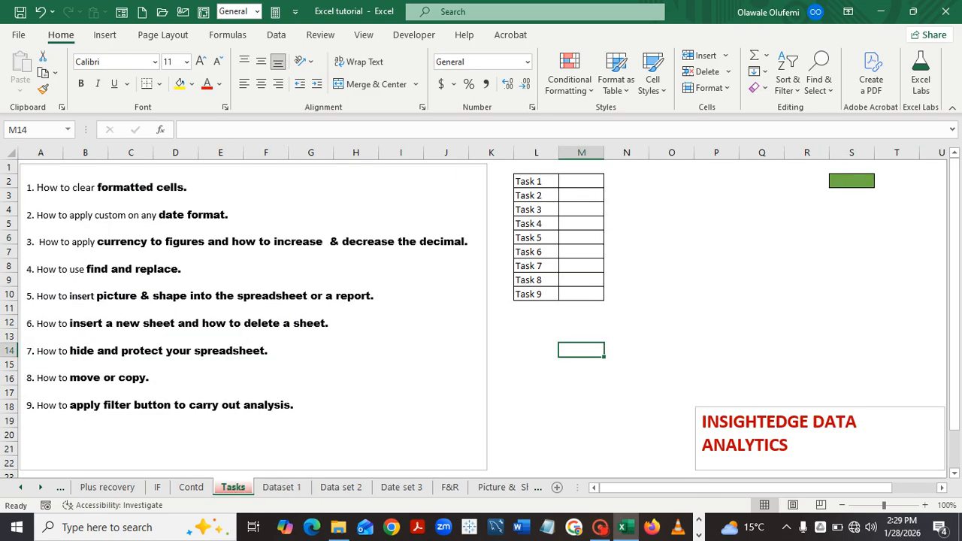
left_click(851, 181)
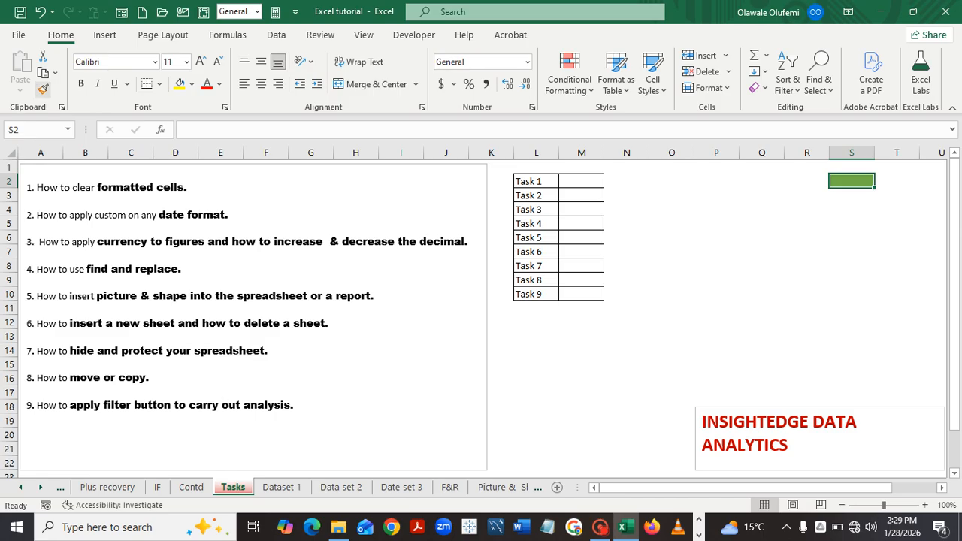
left_click(43, 89)
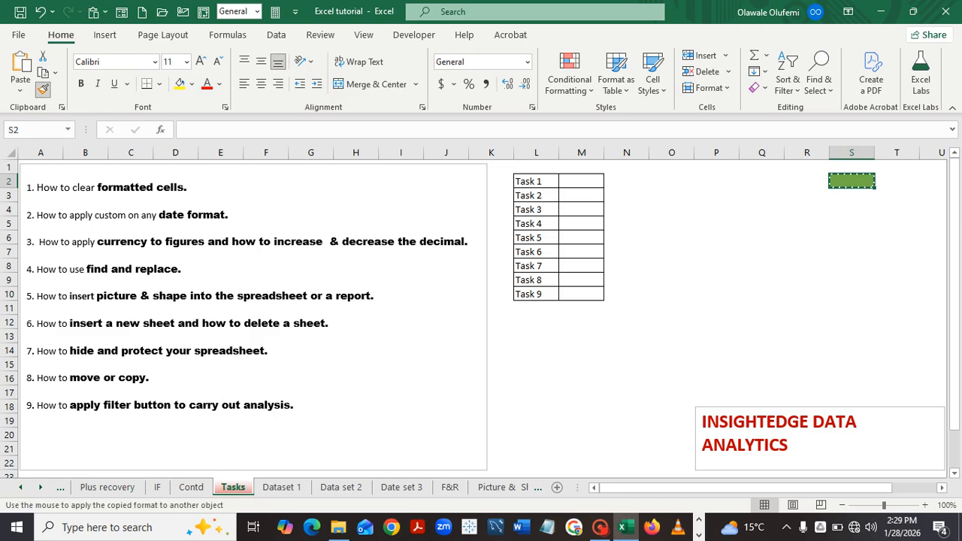
left_click(582, 182)
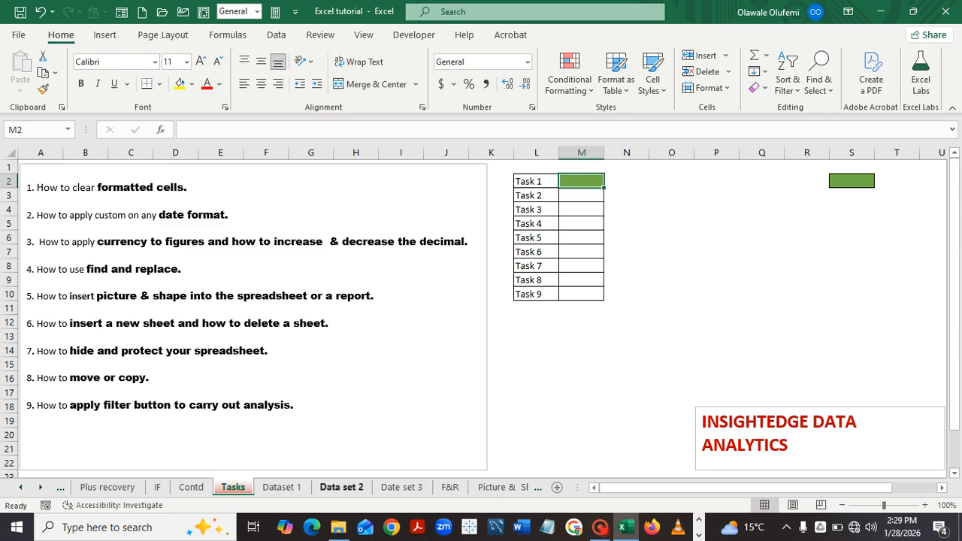
Go to the Data set 2 sheet and select the whole Date column B.
left_click(341, 487)
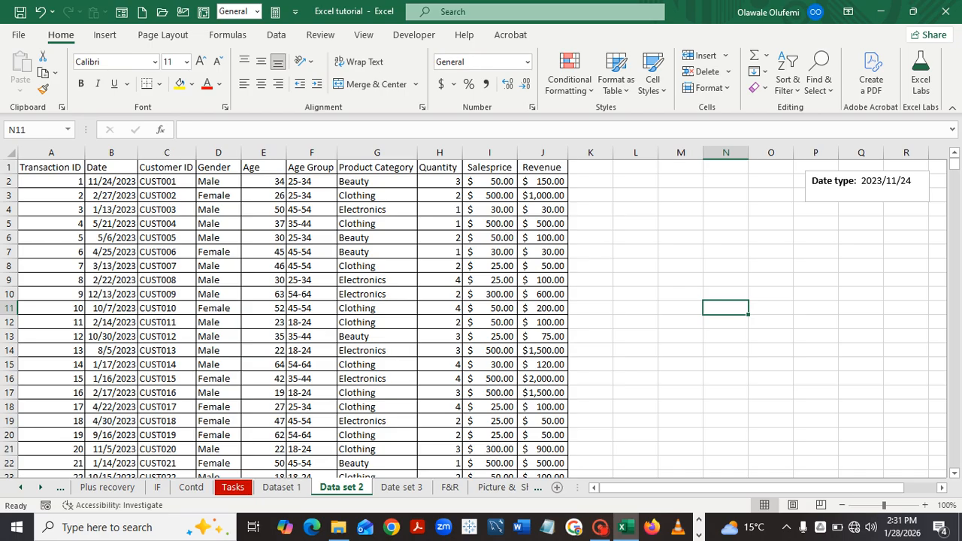
left_click(111, 152)
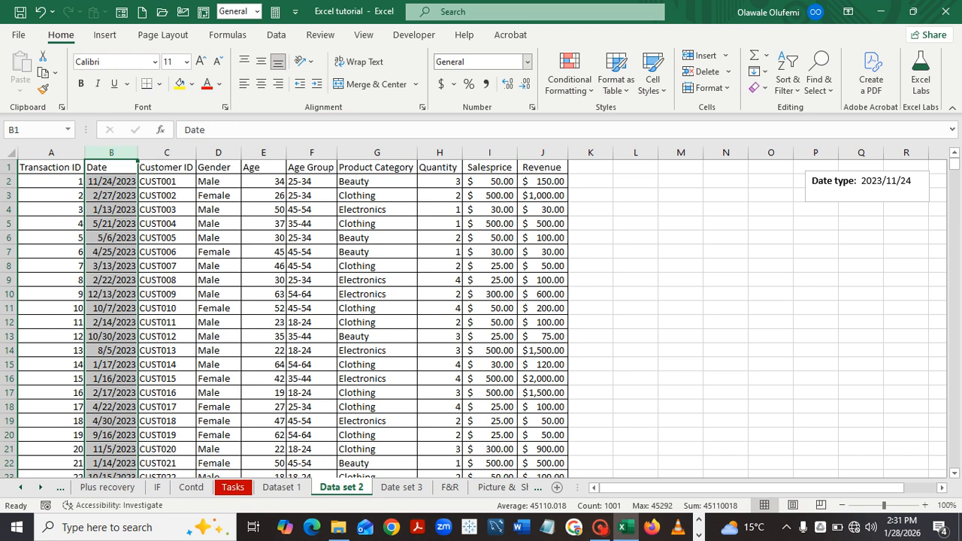
Open Format Cells for the Date column at the Custom category showing m/d/yyyy.
left_click(528, 62)
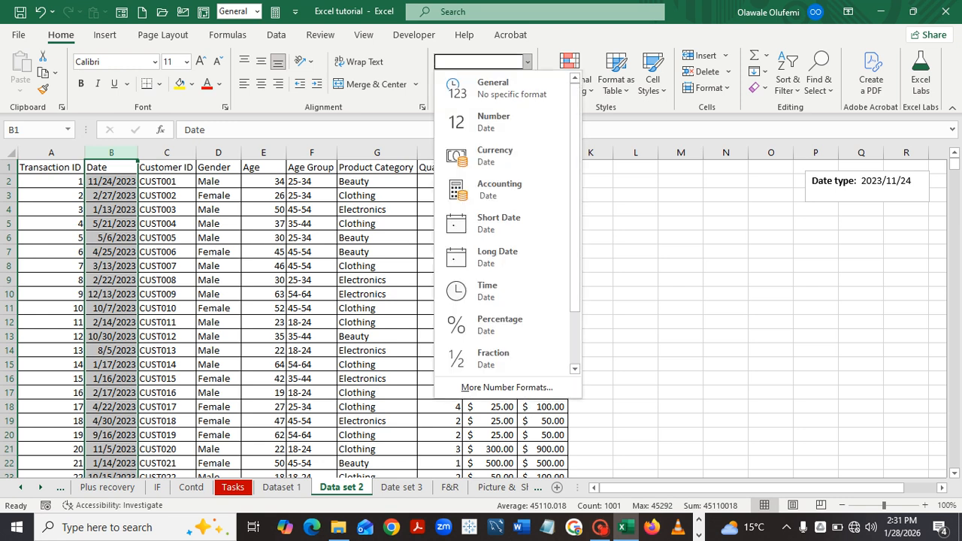
left_click(507, 388)
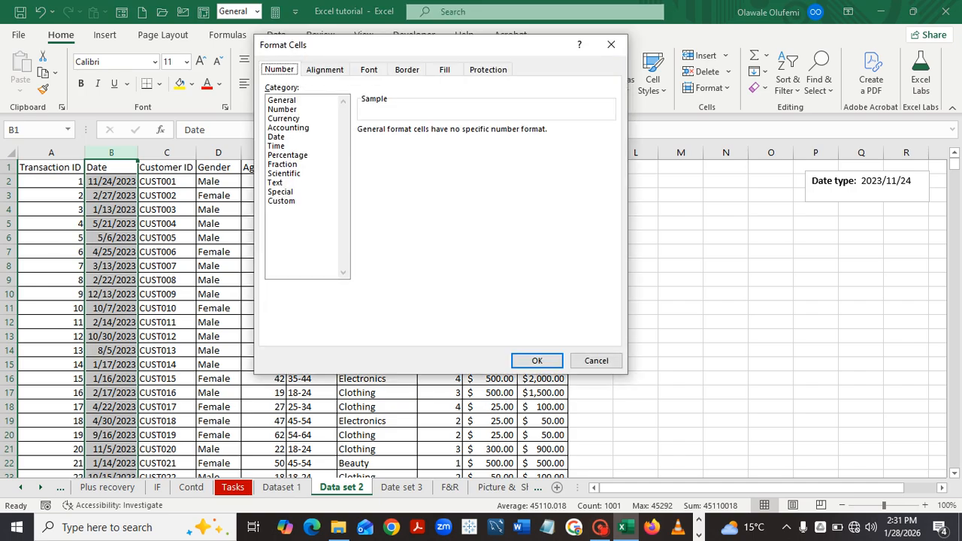
left_click(277, 136)
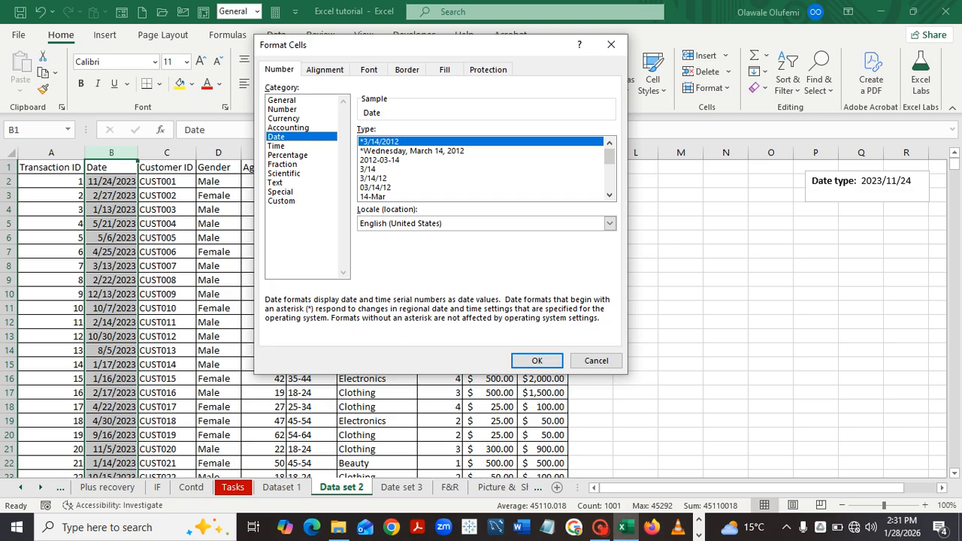
left_click(282, 202)
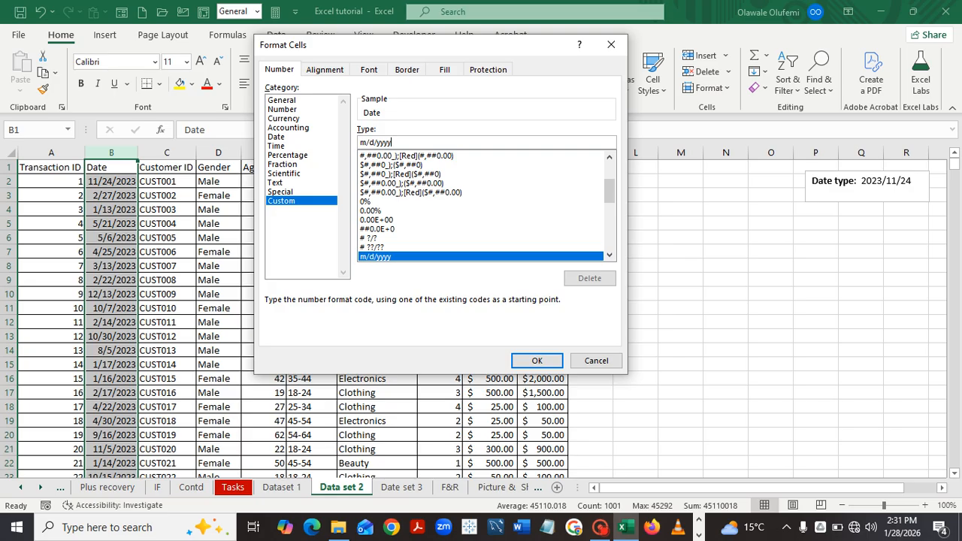
Replace m/d/yyyy with the custom code yyyy/mm/dd so dates read 2023/11/24, then return to Tasks.
key("BackSpace")
key("BackSpace")
key("BackSpace")
key("BackSpace")
key("BackSpace")
key("BackSpace")
key("BackSpace")
key("BackSpace")
key("BackSpace")
key("BackSpace")
key("BackSpace")
key("BackSpace")
key("BackSpace")
key("BackSpace")
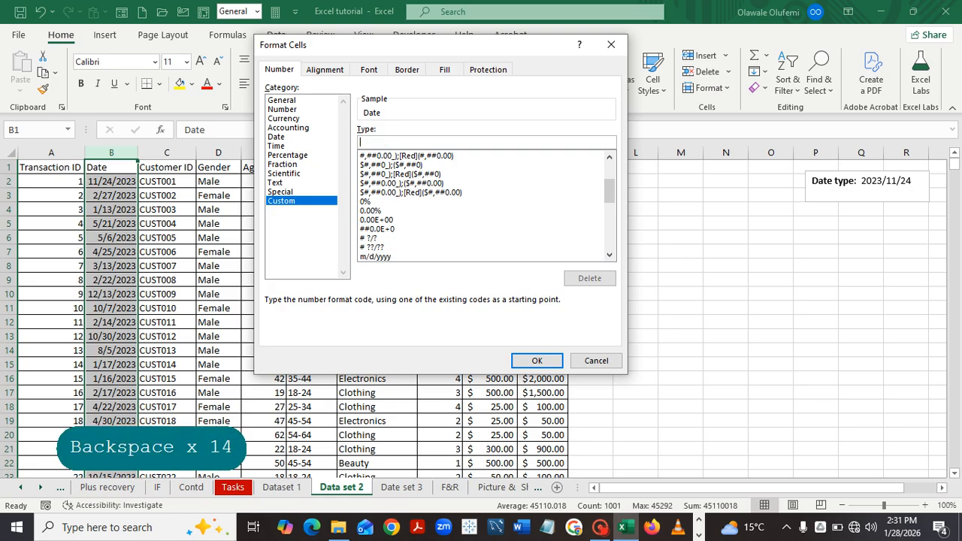
type("yy")
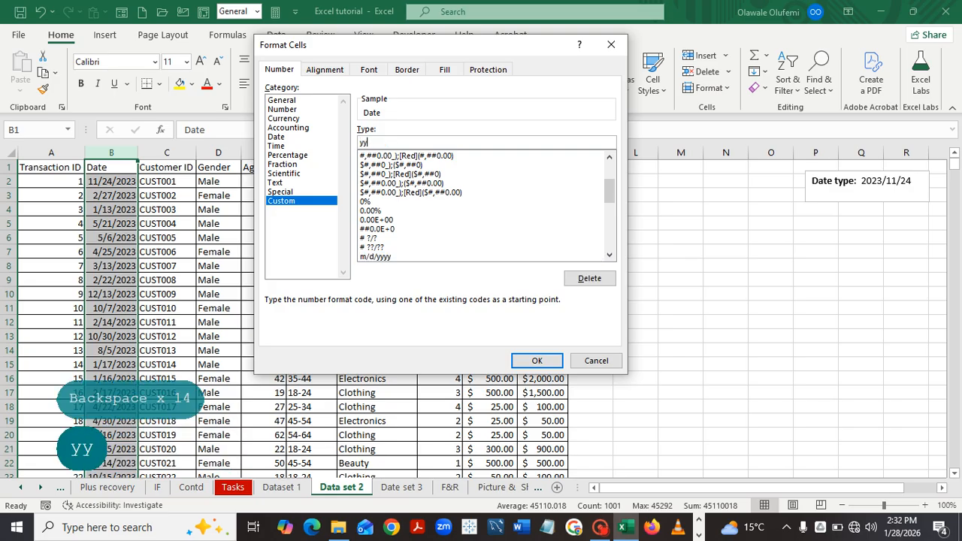
type("yy/")
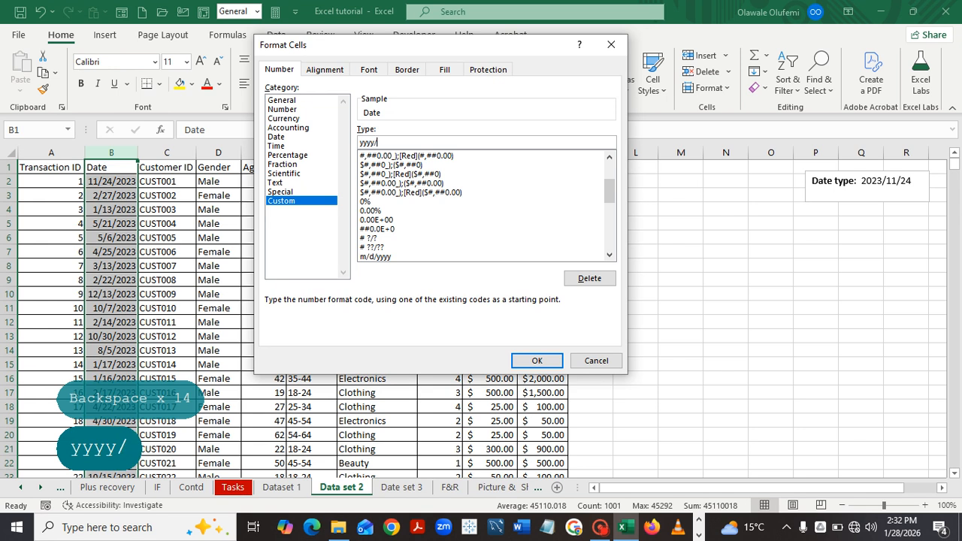
type("mm")
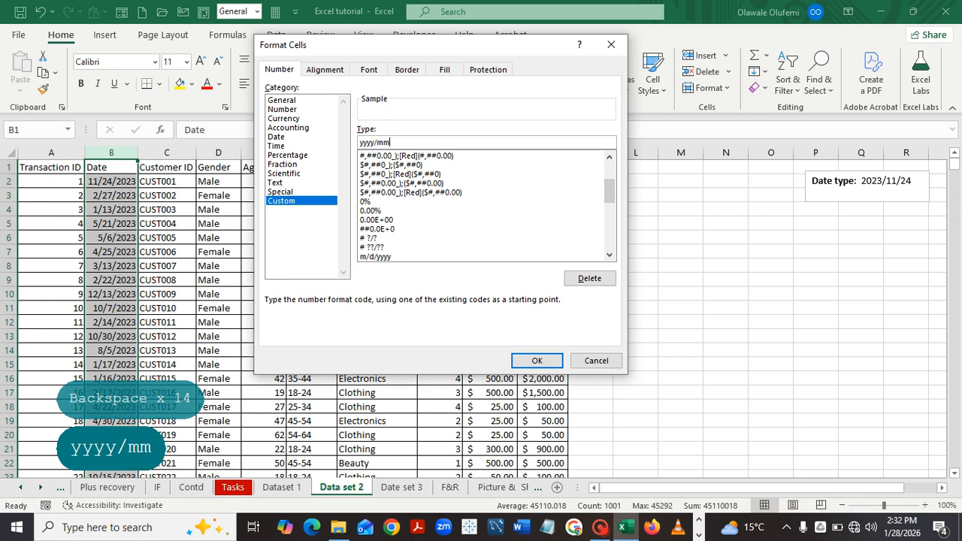
type("/")
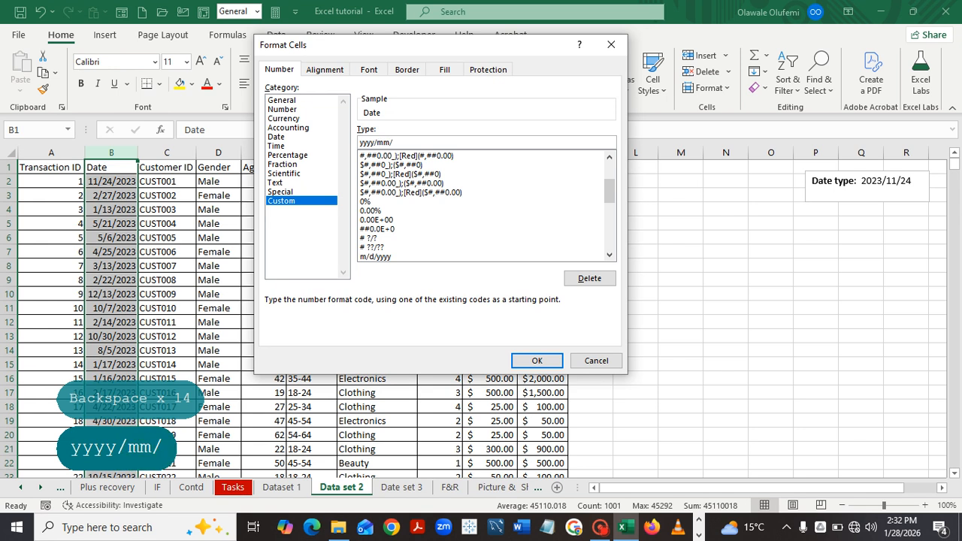
type("dd")
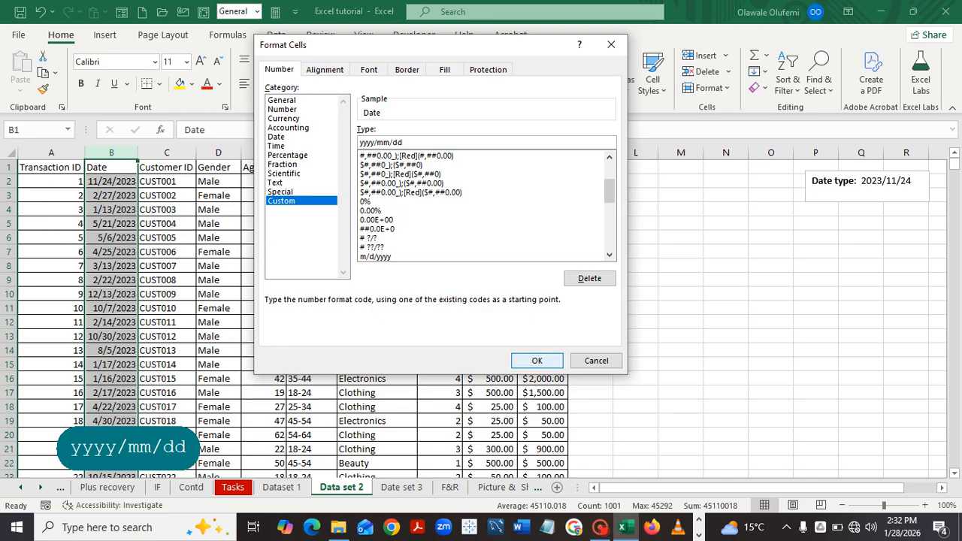
key("Return")
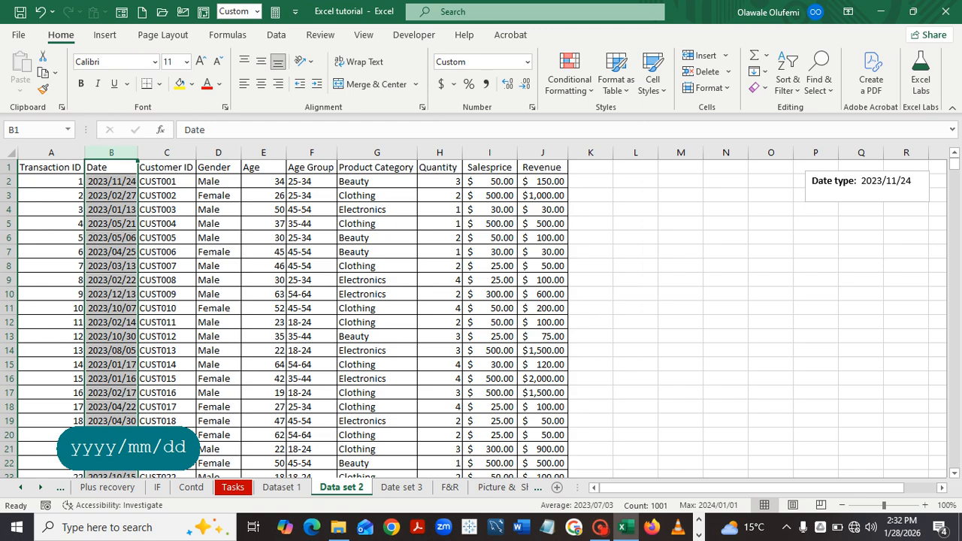
left_click(681, 351)
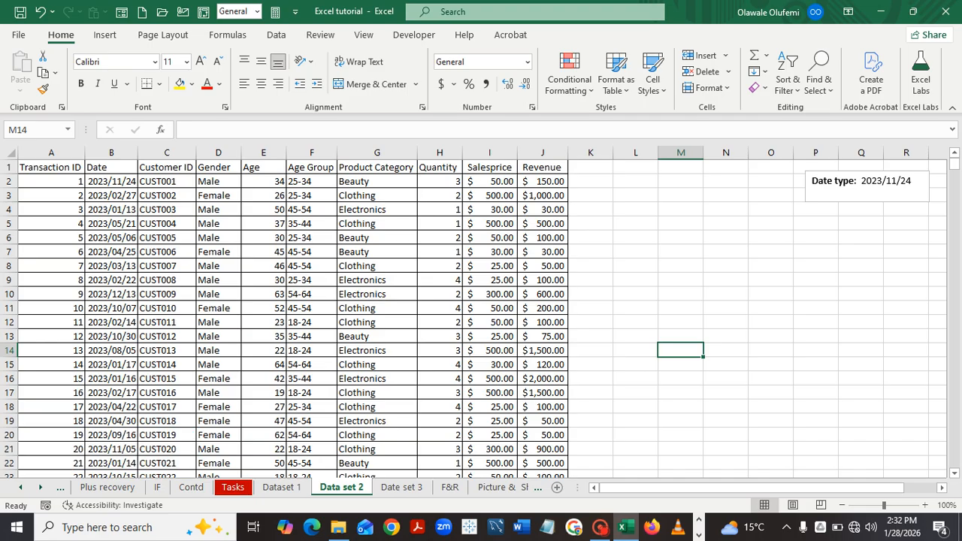
left_click(233, 487)
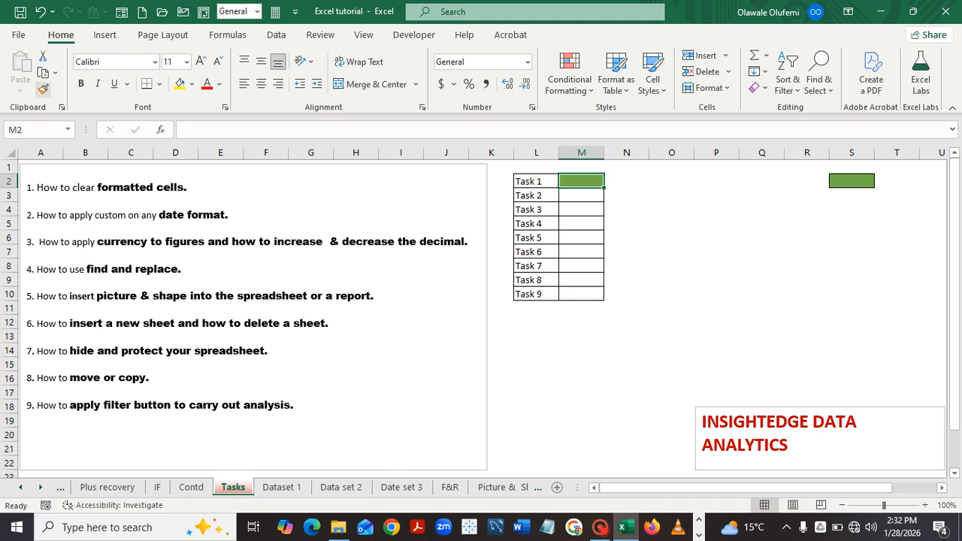
Paint M2's green fill onto Task 2's cell M3, then go to the Date set 3 sheet.
left_click(43, 88)
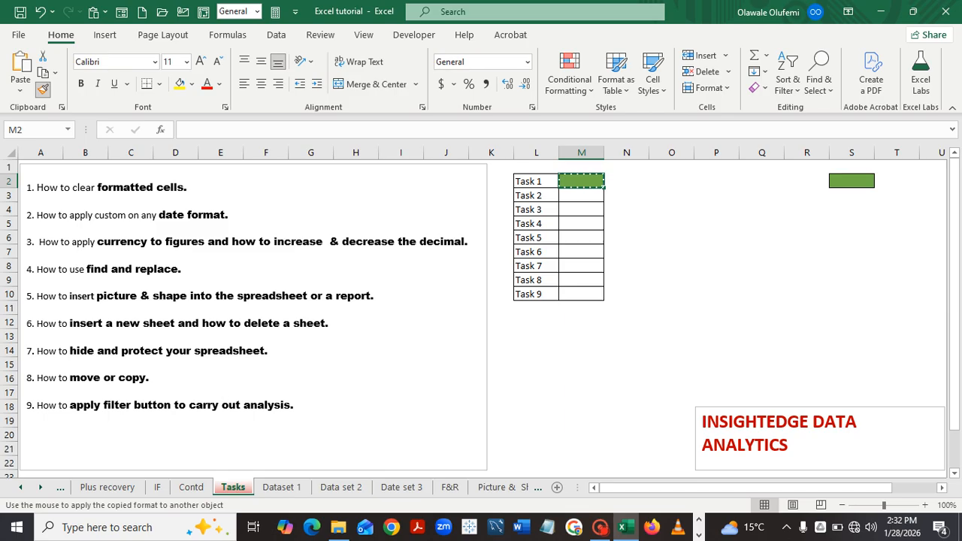
left_click(581, 196)
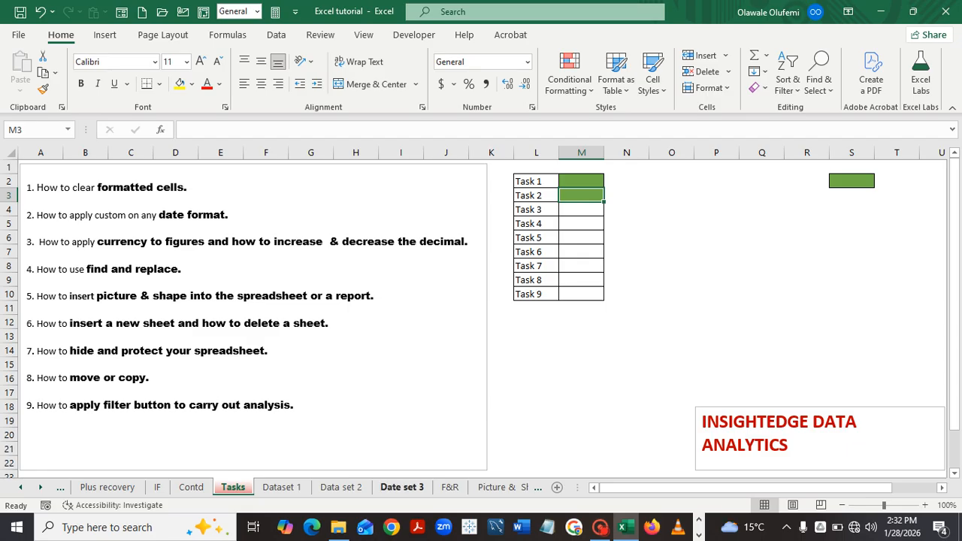
left_click(401, 488)
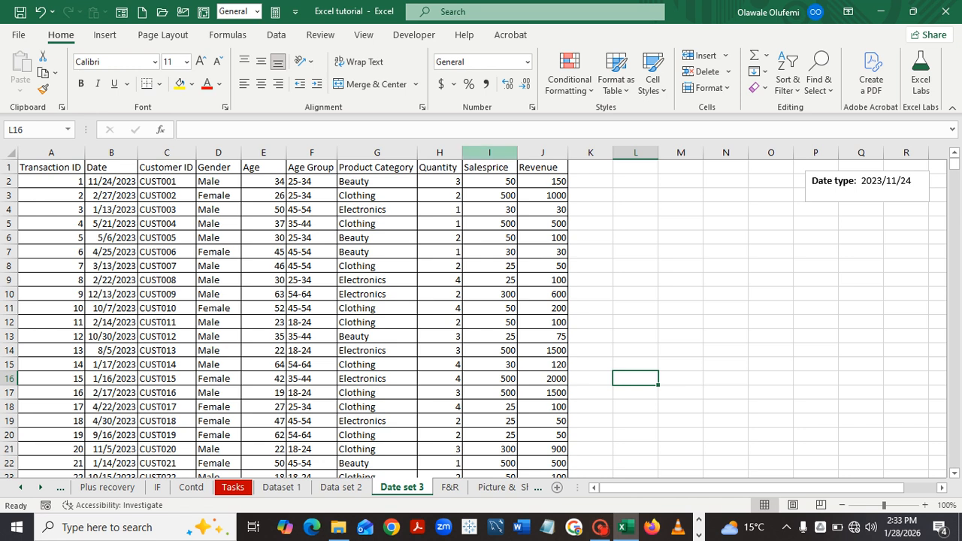
Give Salesprice and Revenue columns I and J dollar accounting format and open More Number Formats.
left_click(490, 152)
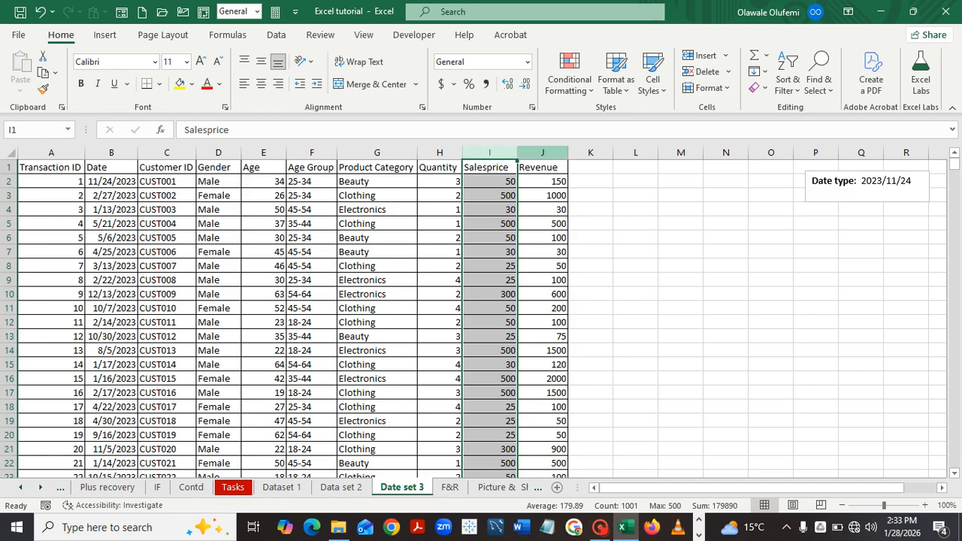
left_click(542, 153, "ctrl")
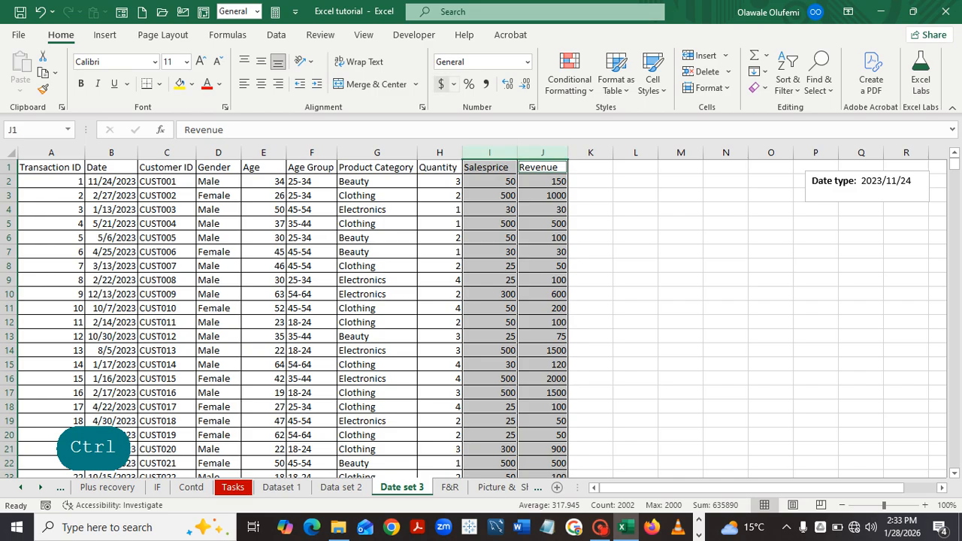
left_click(443, 84)
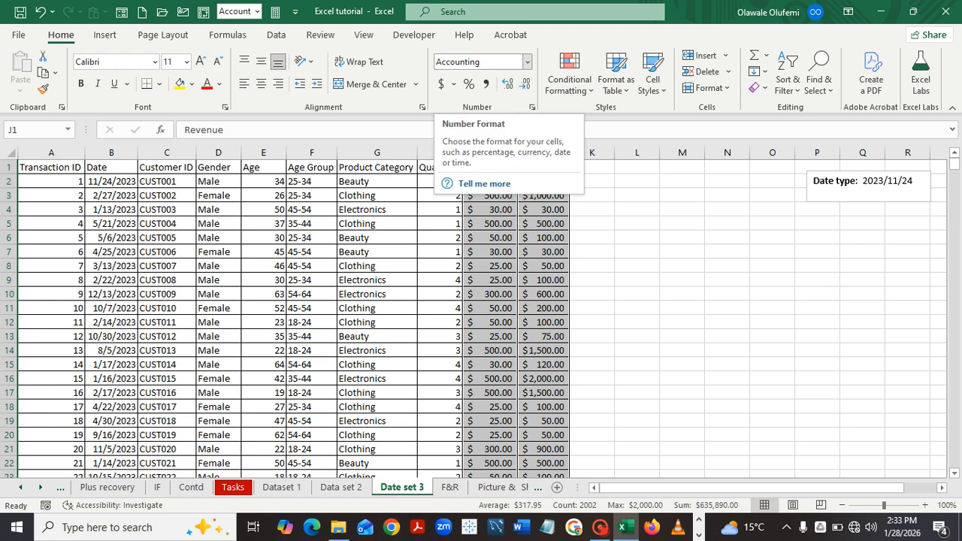
left_click(527, 61)
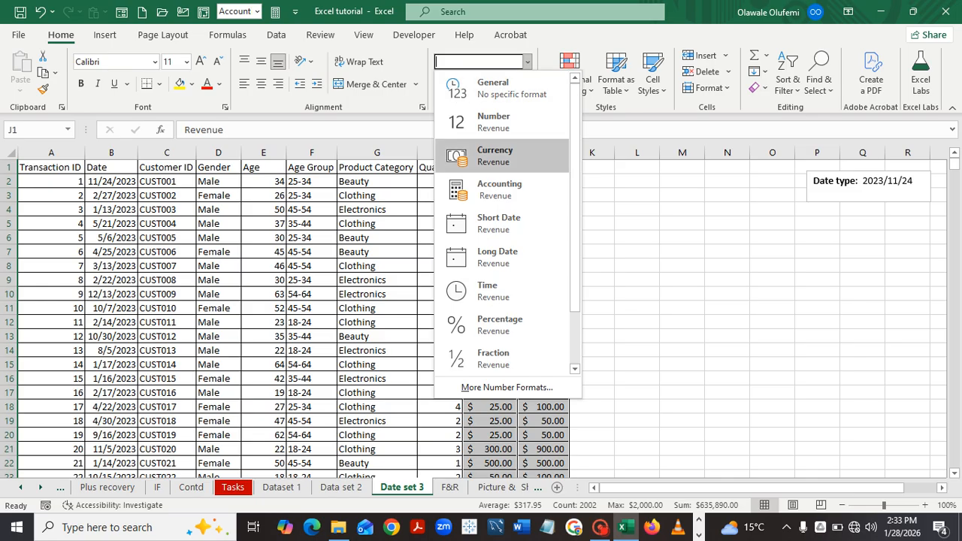
left_click(506, 387)
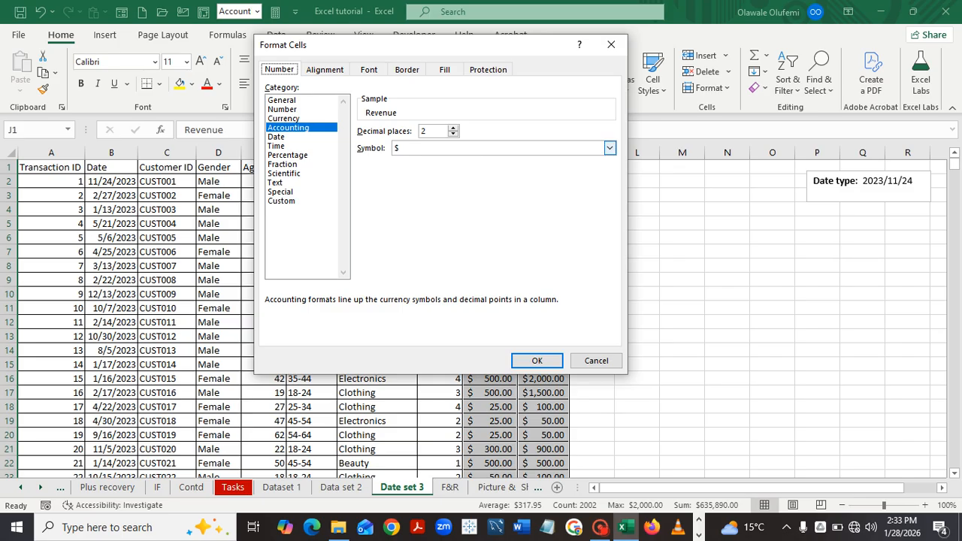
Confirm Accounting with the $ symbol and 2 decimal places, e.g. $ 50.00 and $ 150.00.
left_click(610, 147)
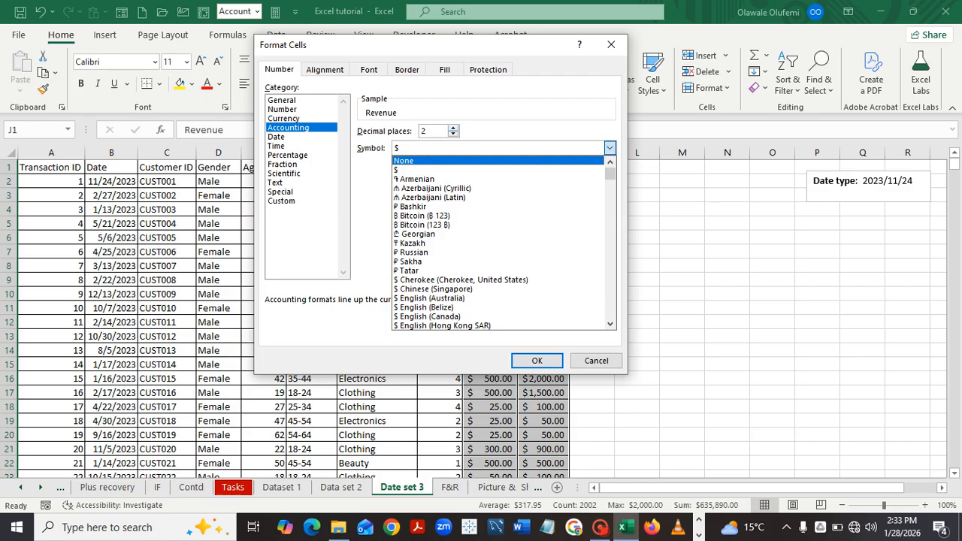
left_click(454, 128)
type("6")
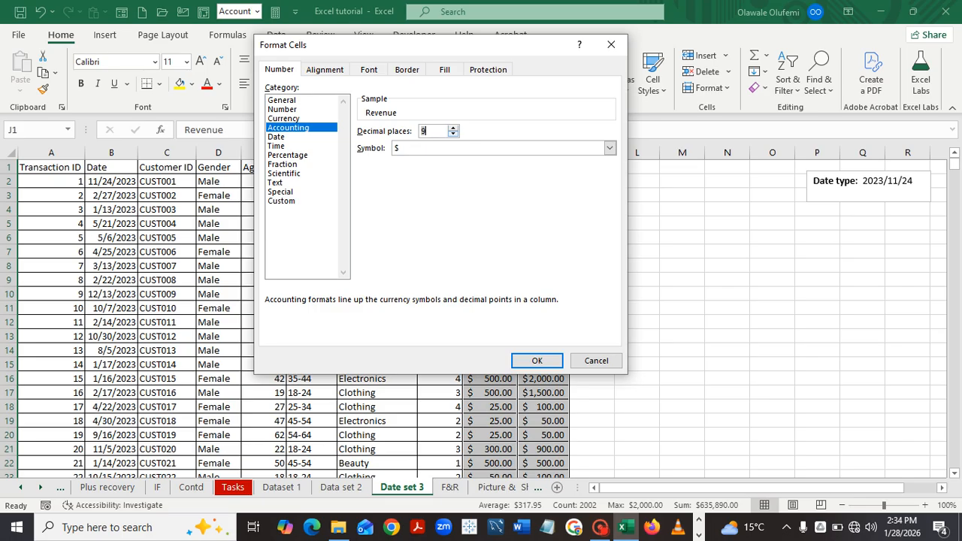
key("Down")
key("Down")
key("Down")
key("Down")
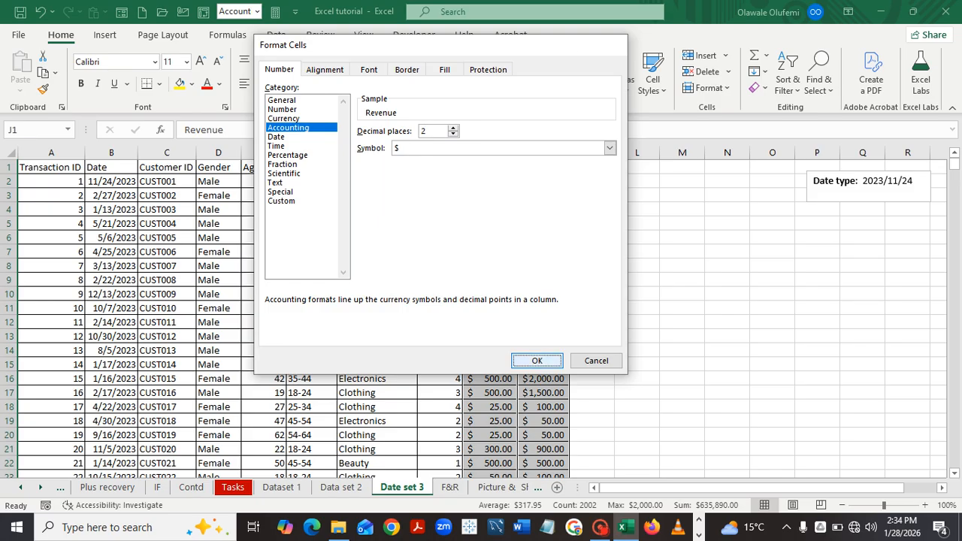
left_click(537, 361)
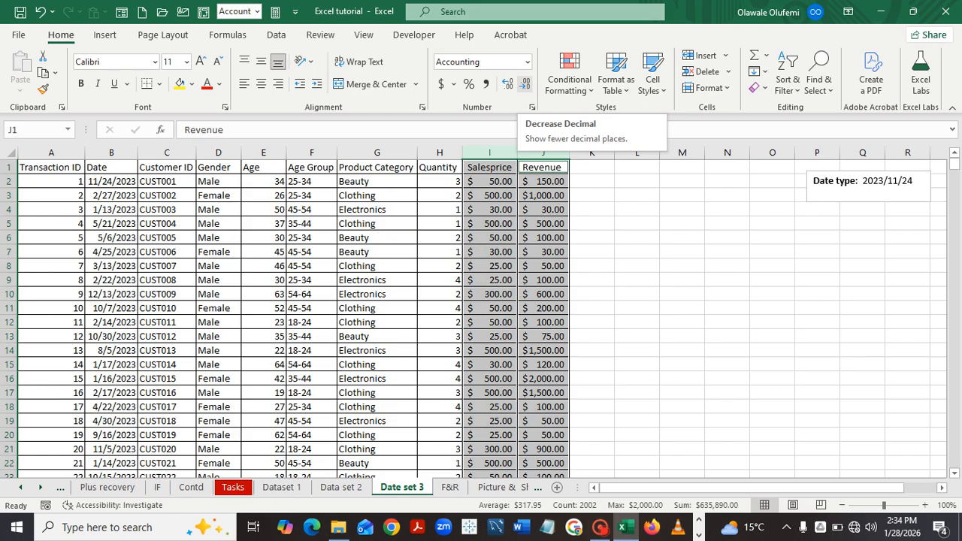
Widen Date set 3's Salesprice and Revenue to five decimals (e.g. $ 50.00000), then return to Tasks.
left_click(525, 84)
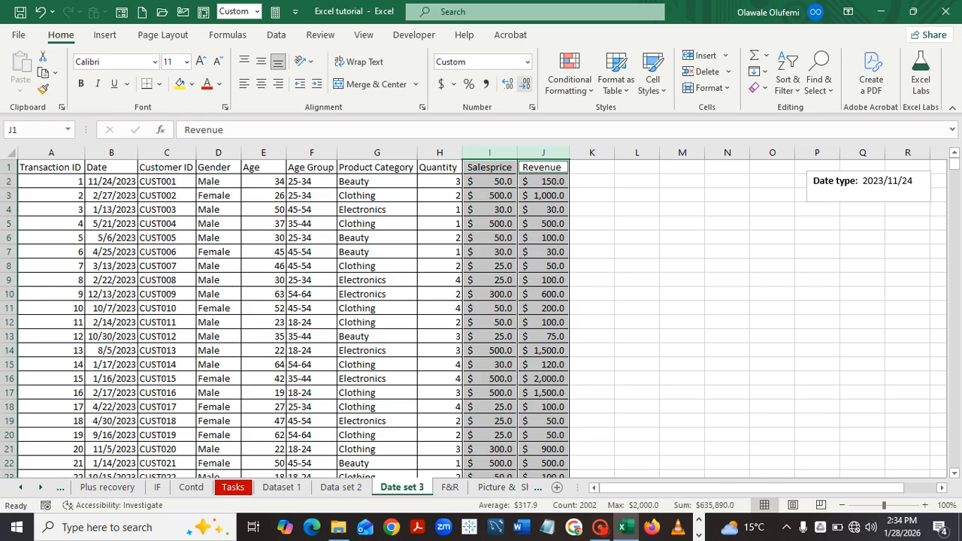
left_click(507, 83)
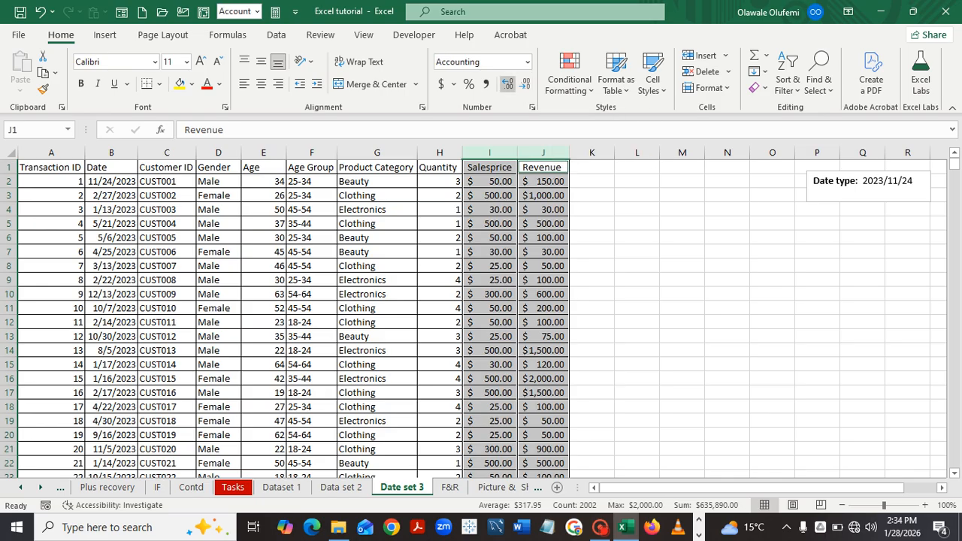
left_click(508, 84)
left_click(507, 83)
left_click(507, 83)
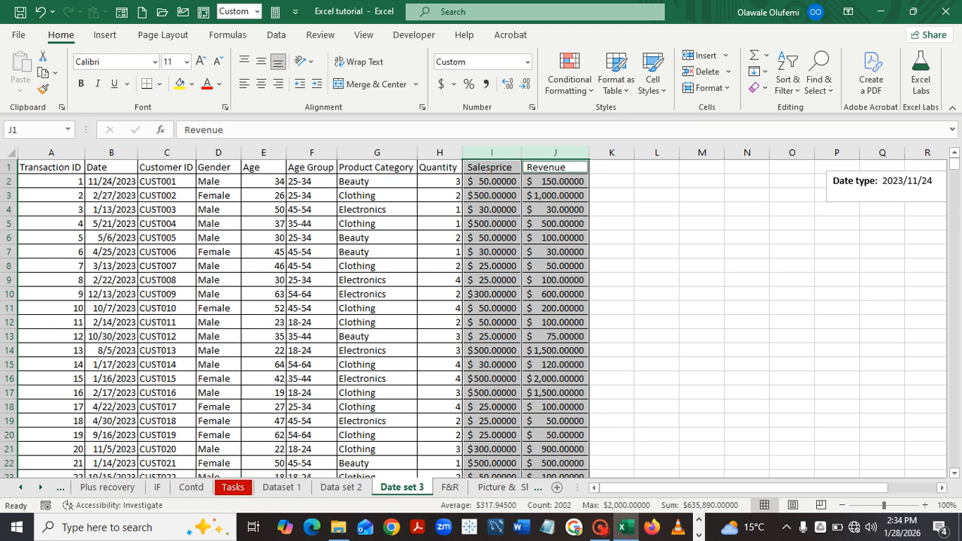
left_click(701, 280)
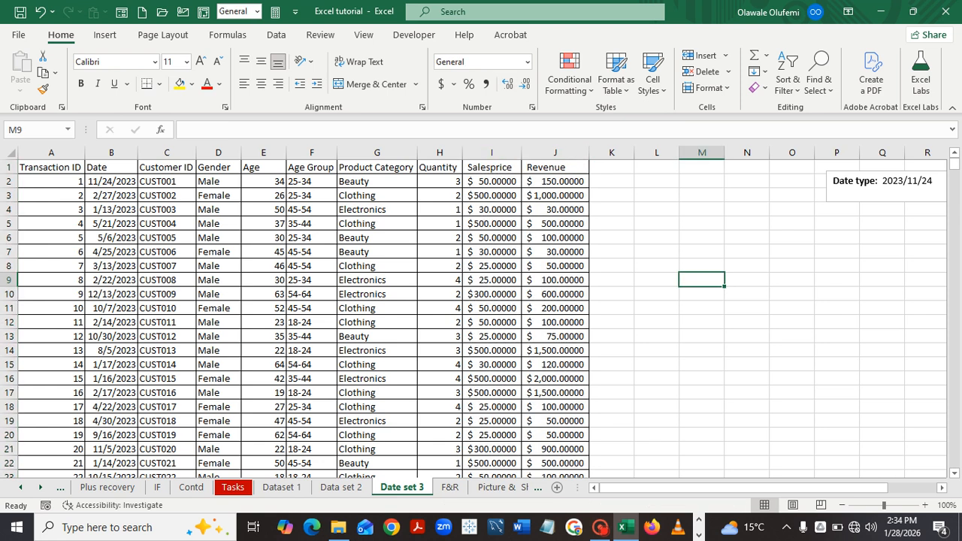
left_click(233, 488)
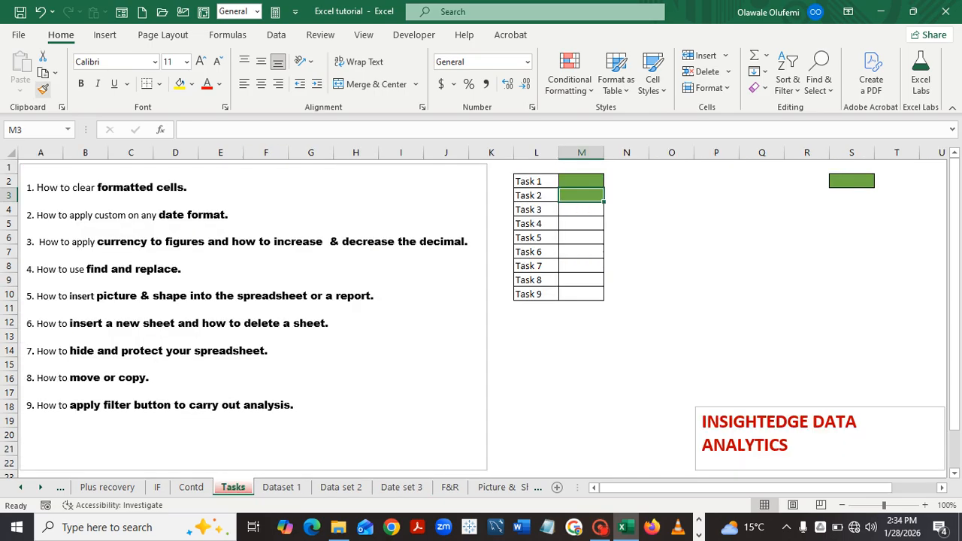
Copy M3's green fill onto M4 with Format Painter, then switch to the F&R sheet.
left_click(43, 89)
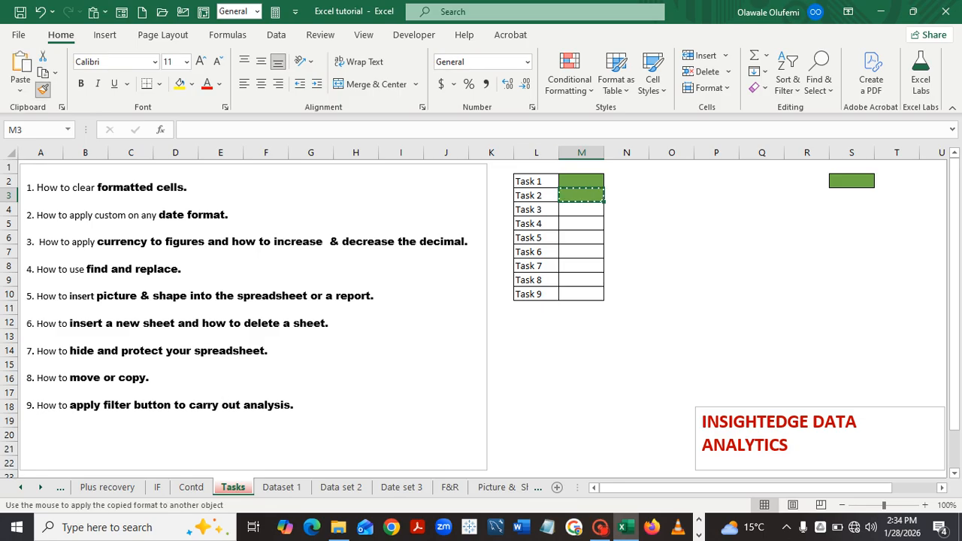
left_click(582, 210)
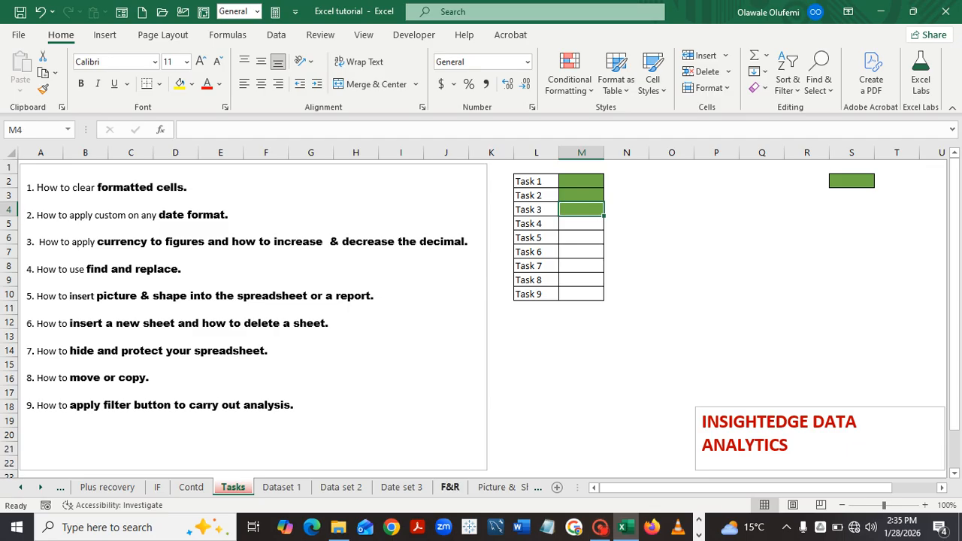
left_click(449, 487)
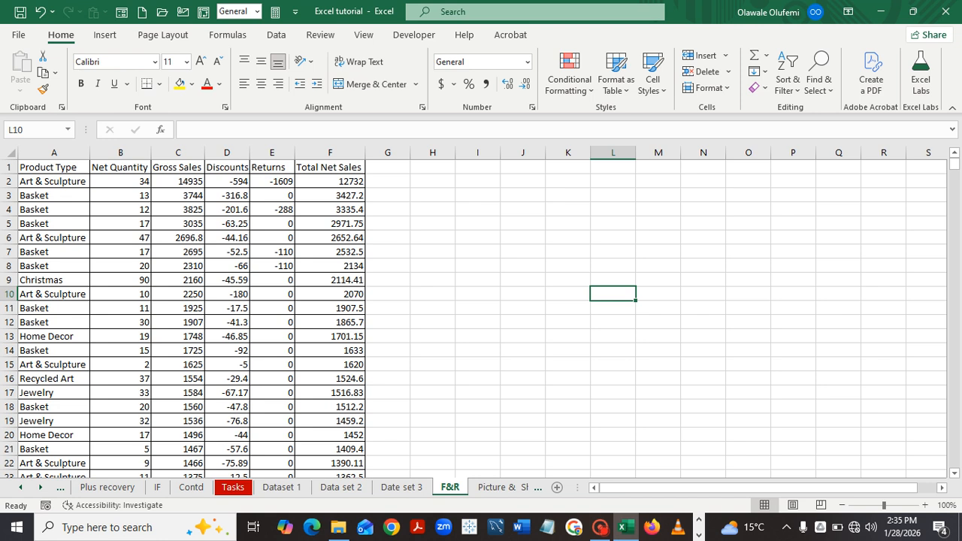
Select the F&R data range A1:F1776 and enter 'Basket' as the Replace search text.
key("ctrl+Home")
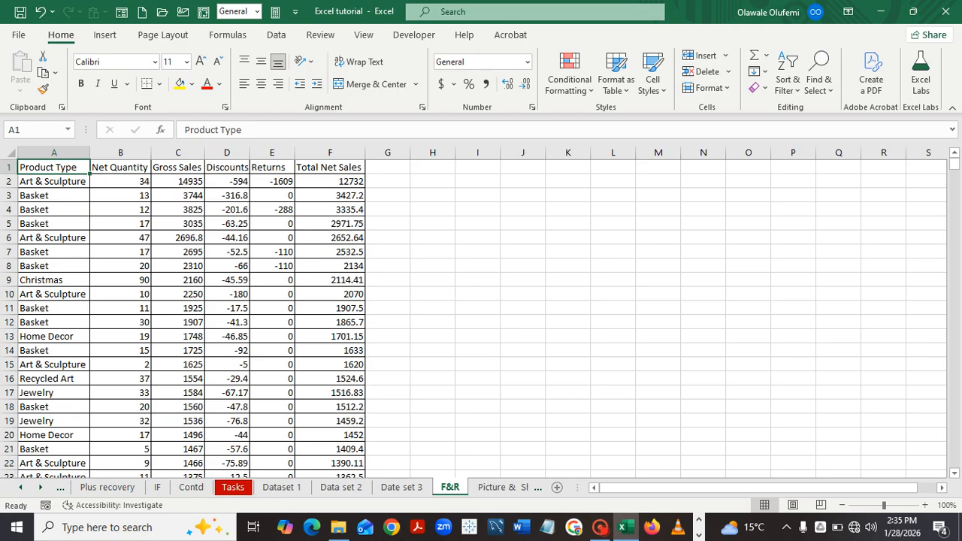
key("ctrl+a")
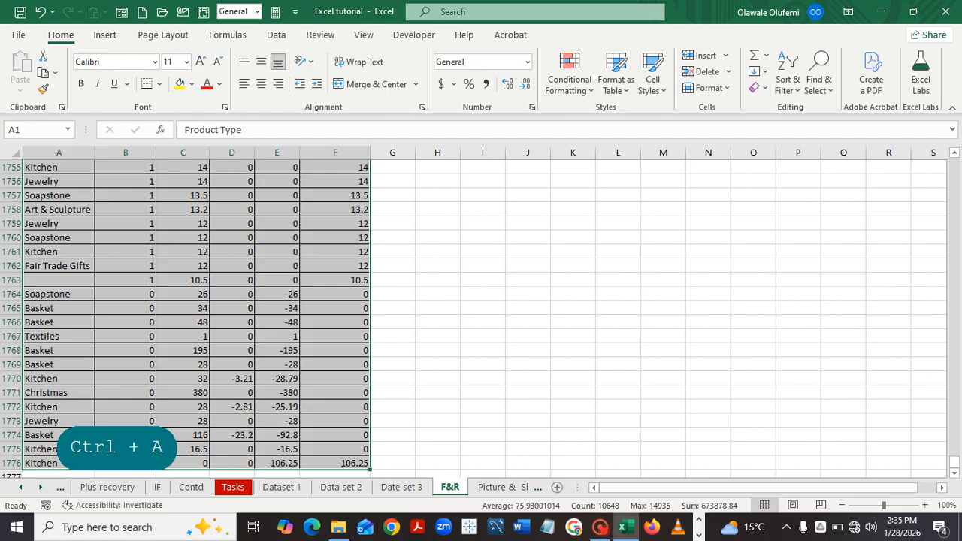
left_click(819, 79)
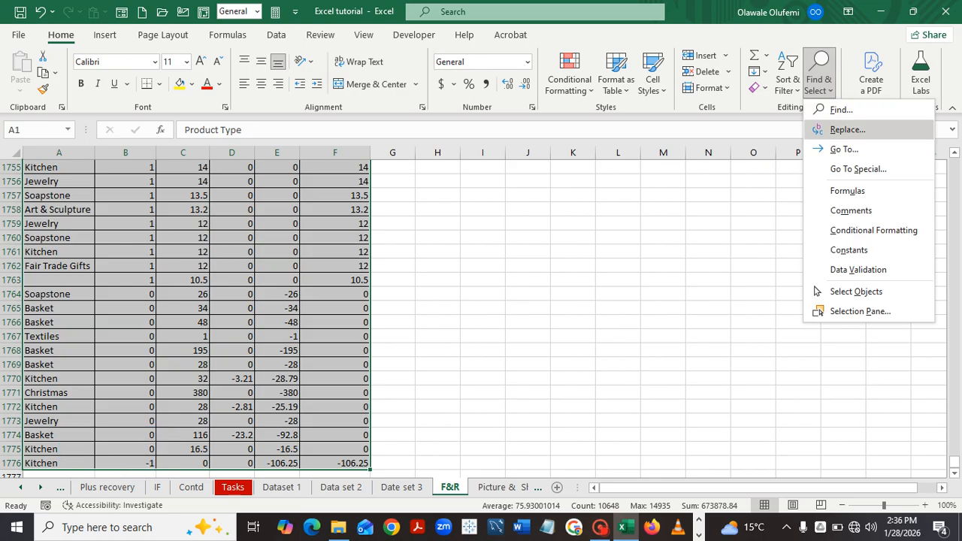
left_click(848, 129)
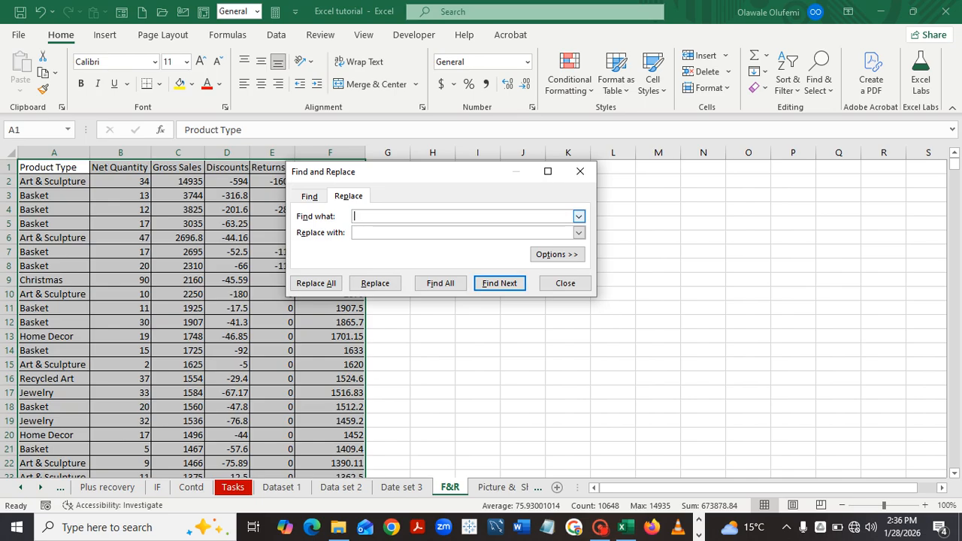
key("Caps_Lock")
key("Caps_Lock")
key("Caps_Lock")
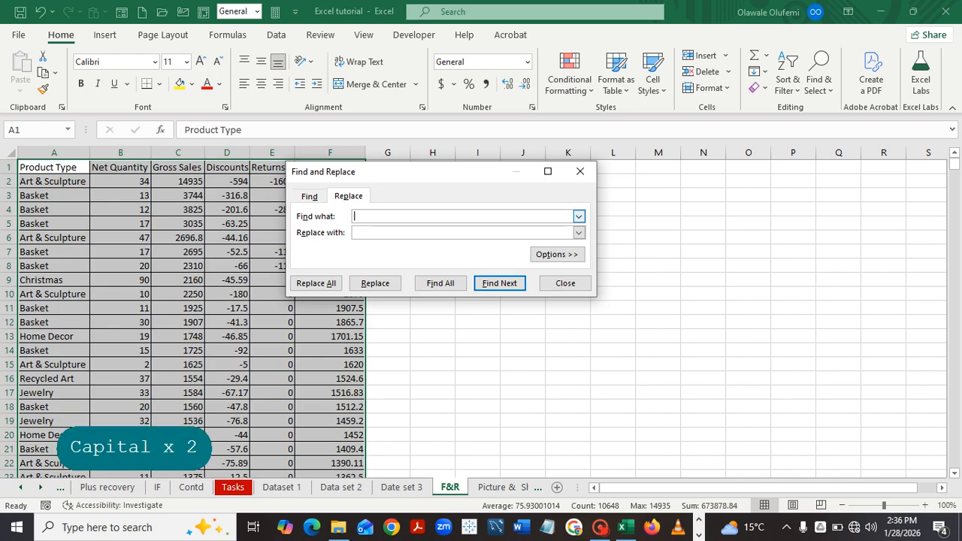
type("B")
key("Caps_Lock")
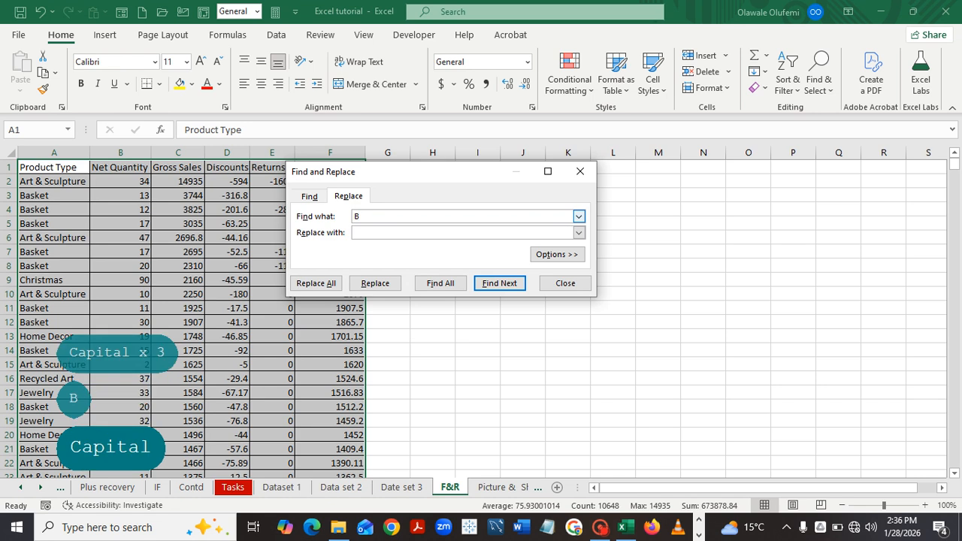
type("asket")
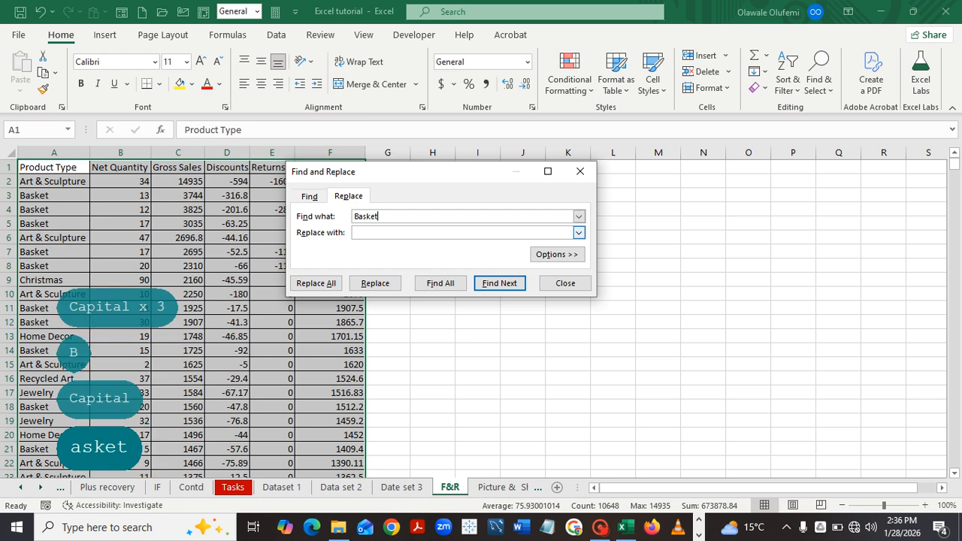
Replace all Basket entries with 'Jog' (552 replacements), close Replace, and select column A.
left_click(462, 233)
key("Caps_Lock")
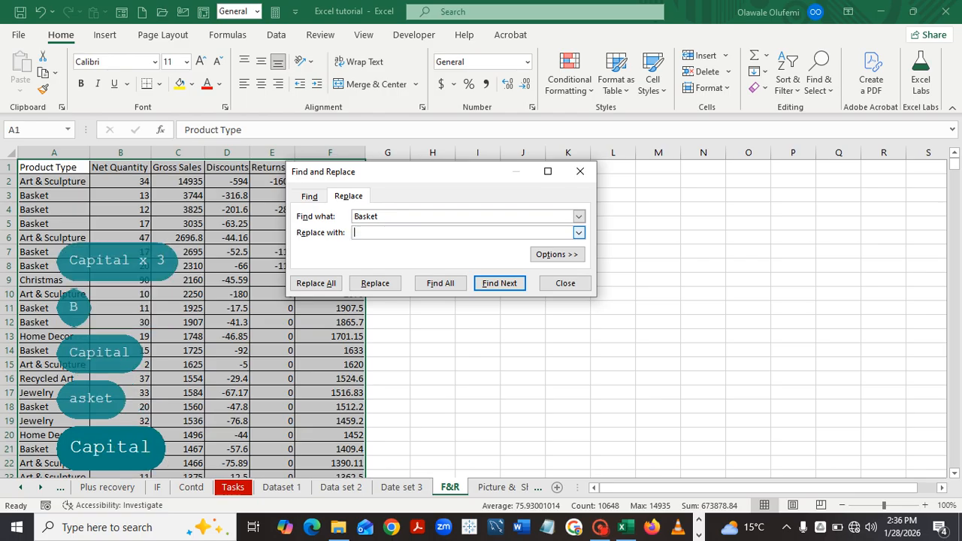
type("J")
key("Caps_Lock")
type("og")
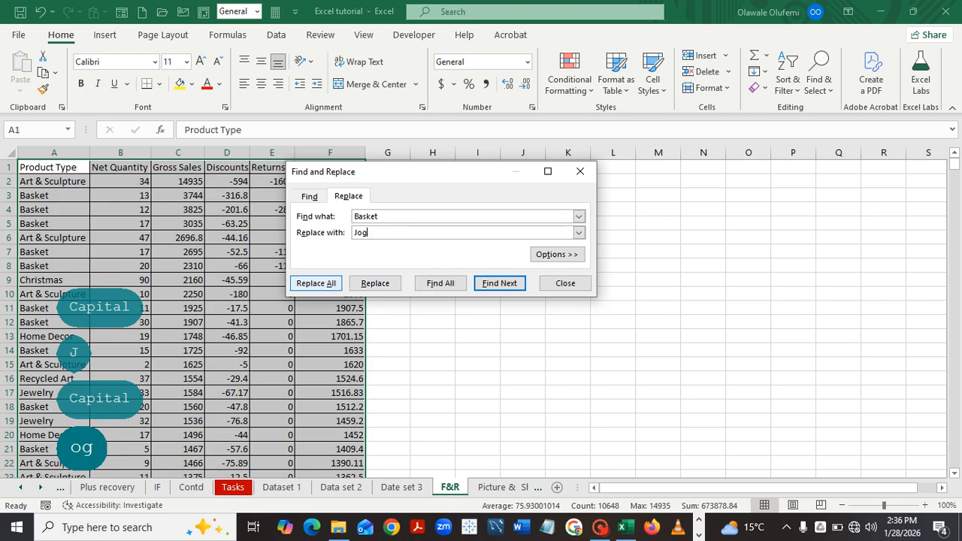
left_click(316, 284)
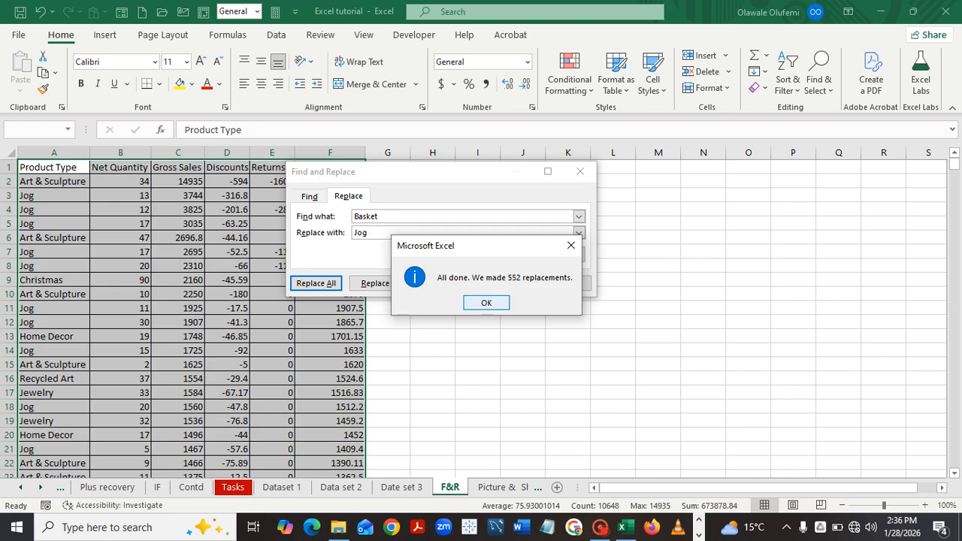
key("Return")
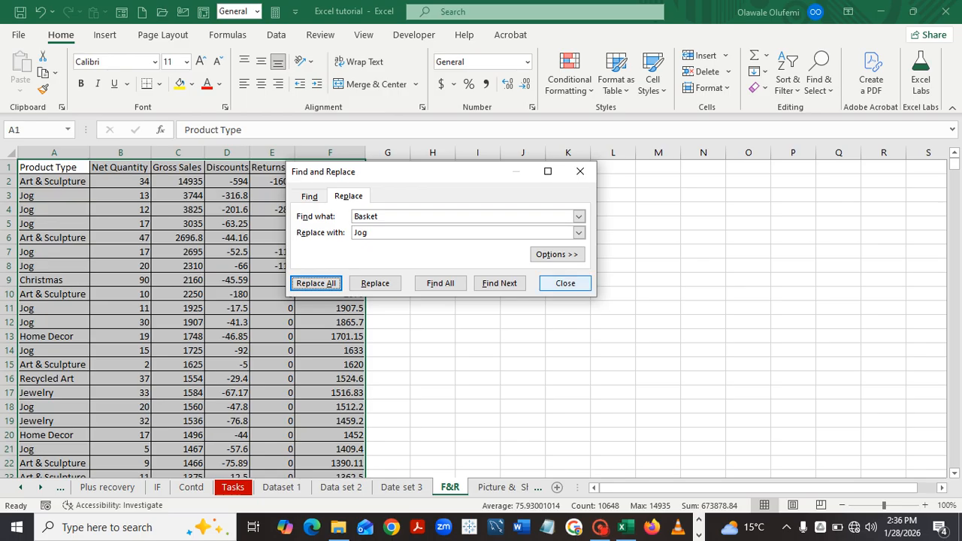
left_click(566, 283)
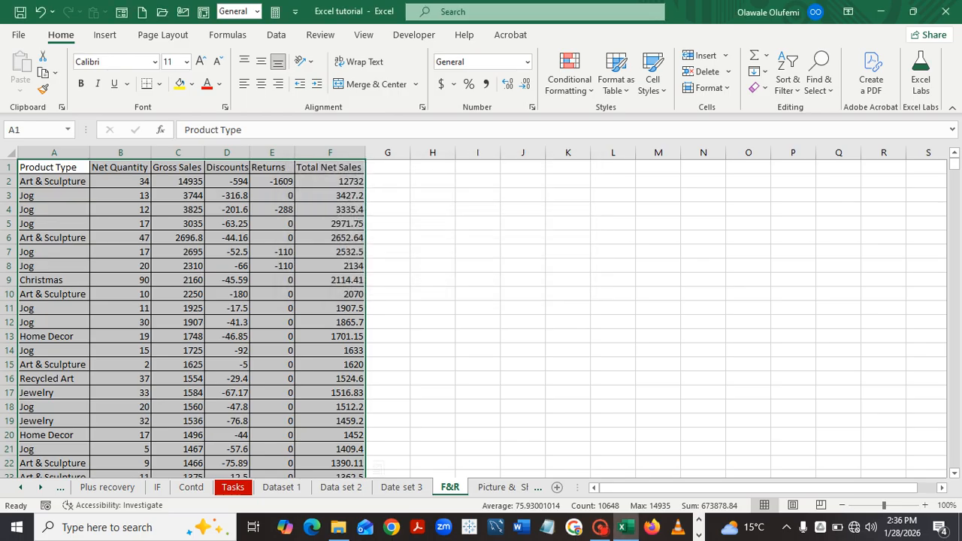
left_click(524, 294)
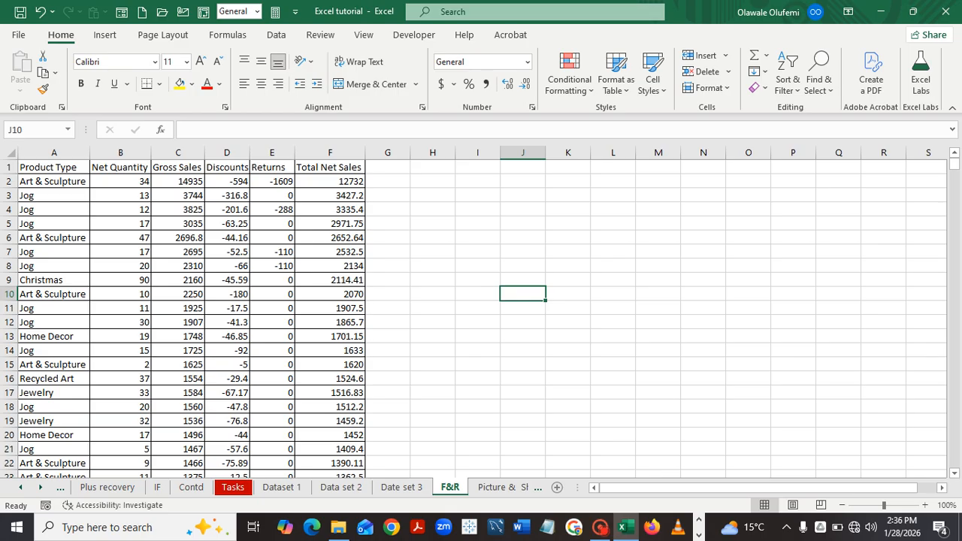
left_click(54, 152)
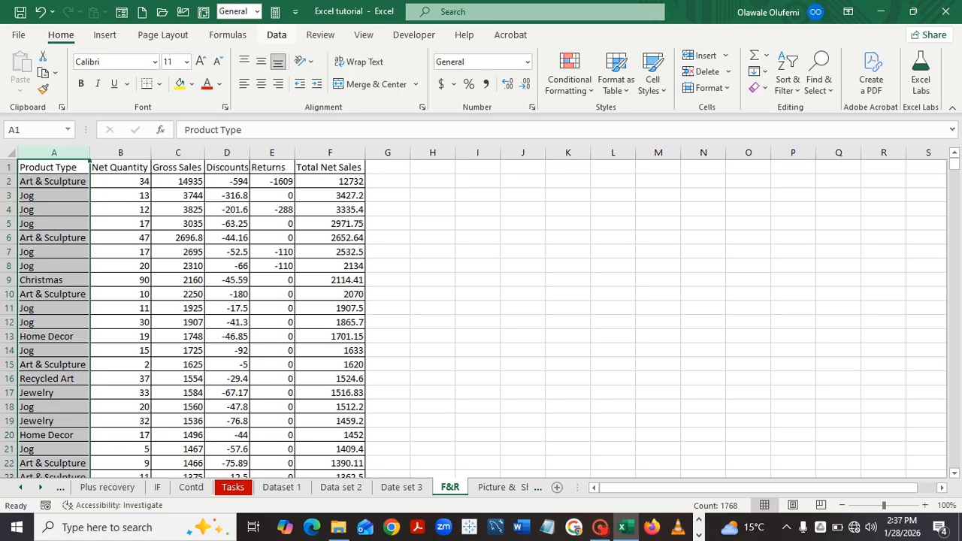
Filter the Product Type column to show only Jog rows, then clear the filter.
left_click(277, 35)
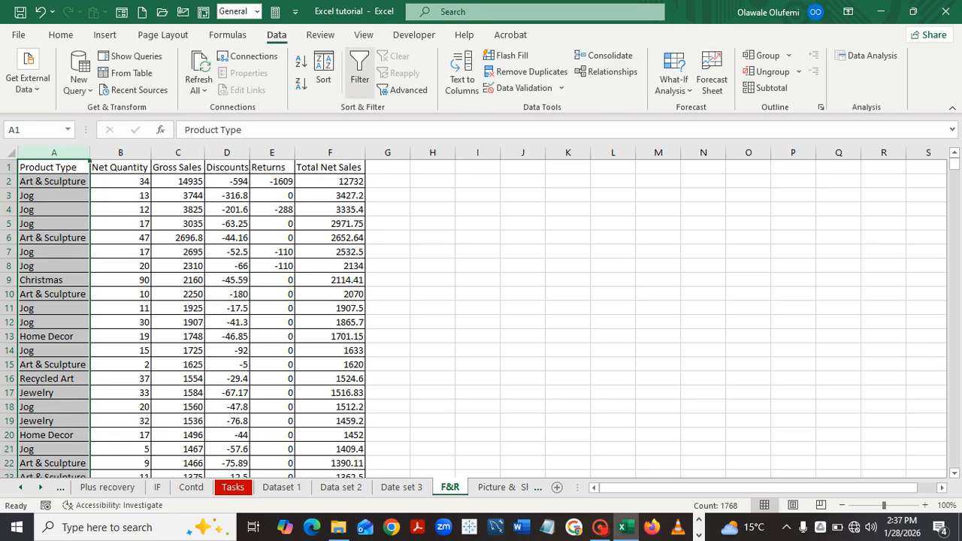
left_click(359, 72)
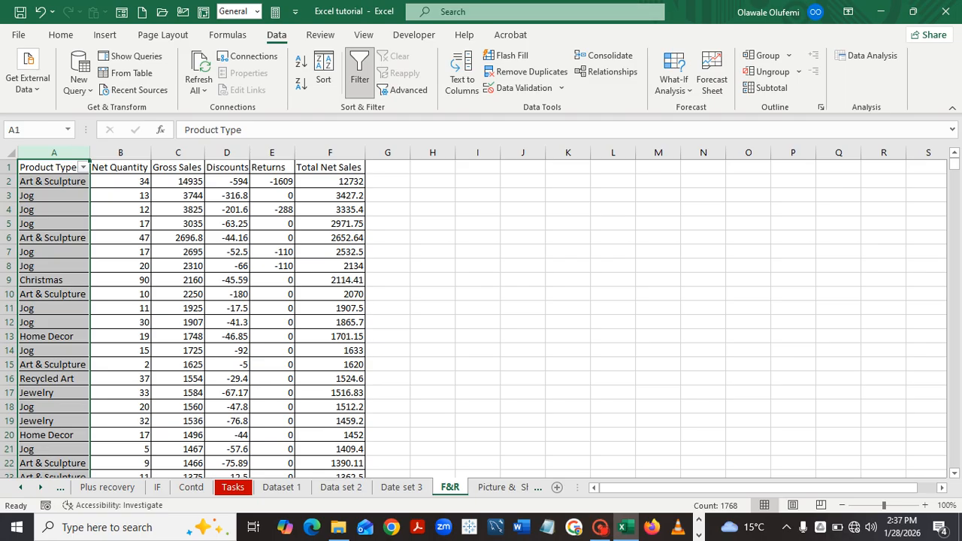
left_click(83, 167)
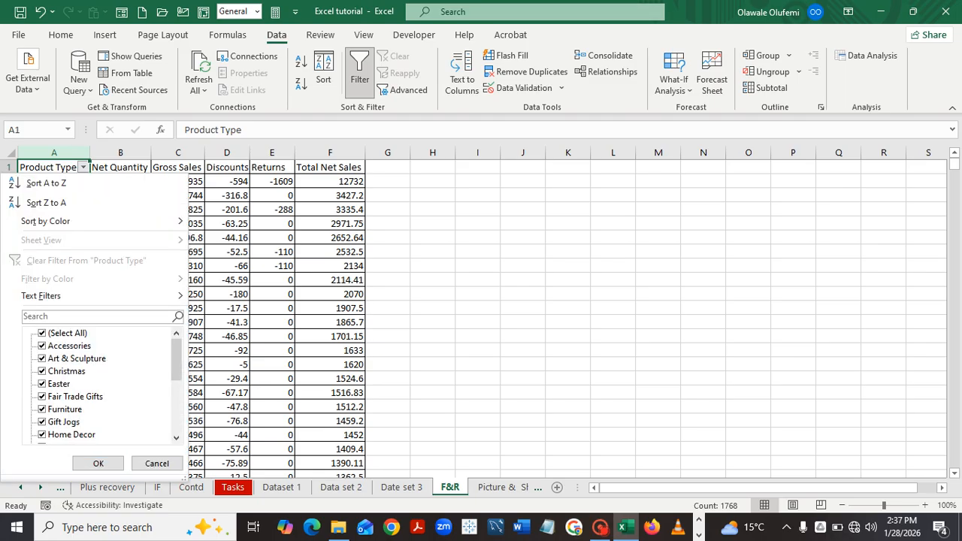
left_click(42, 333)
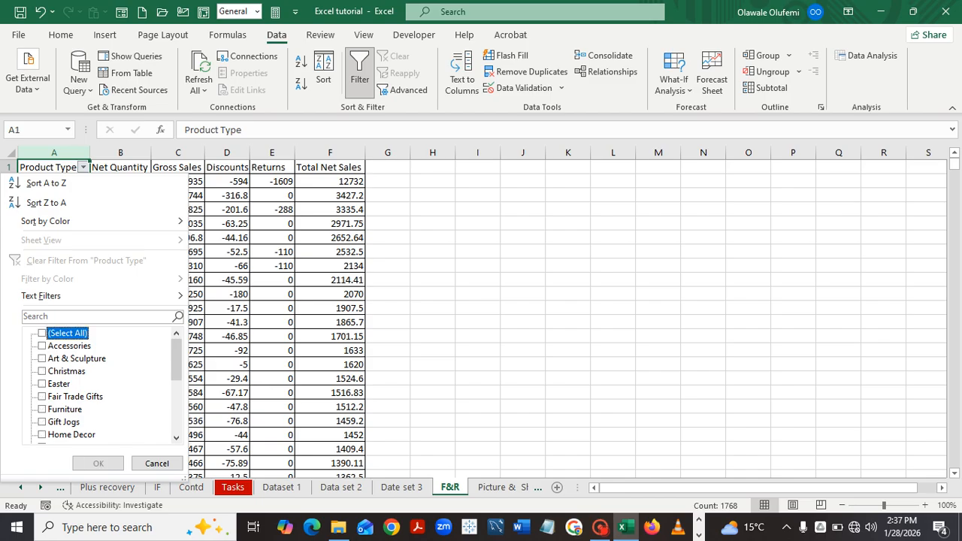
scroll(98, 384, "down", 1)
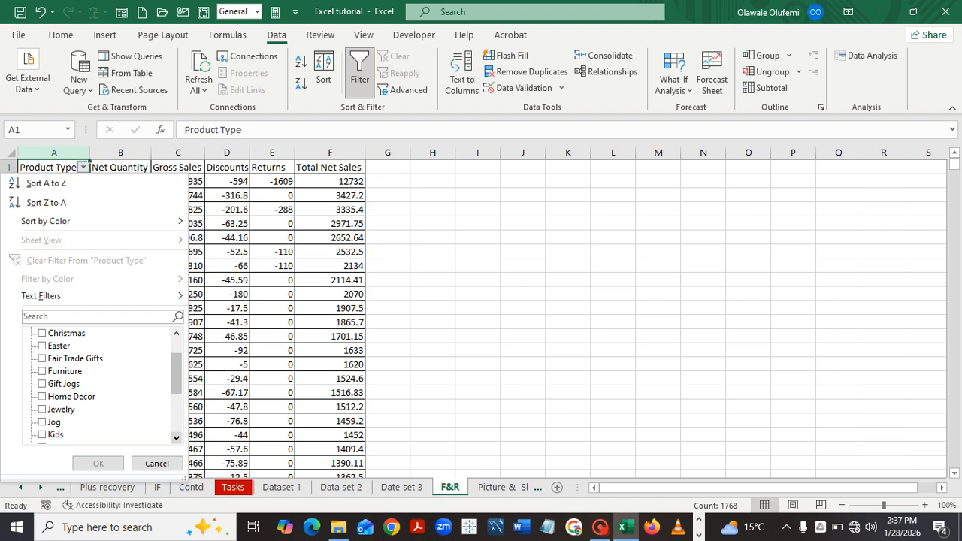
left_click(43, 422)
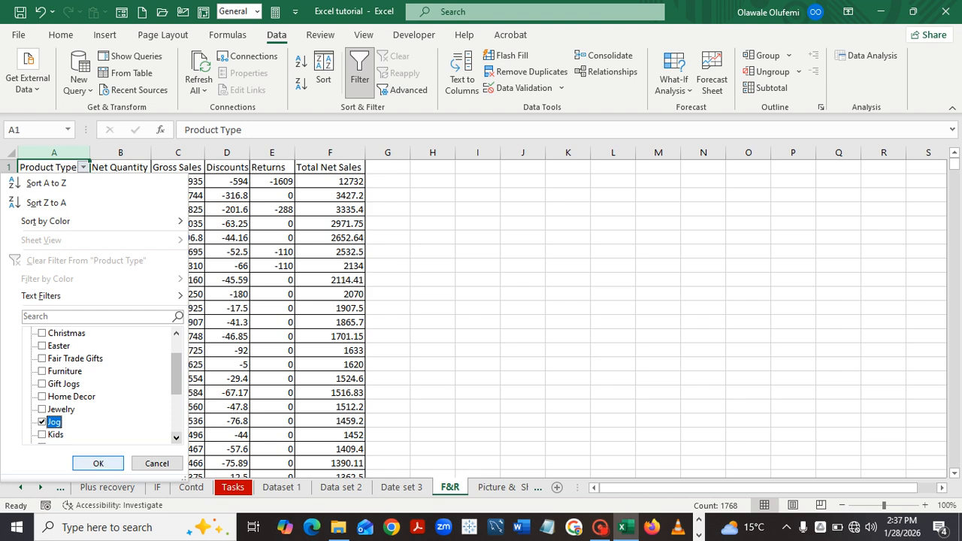
left_click(98, 463)
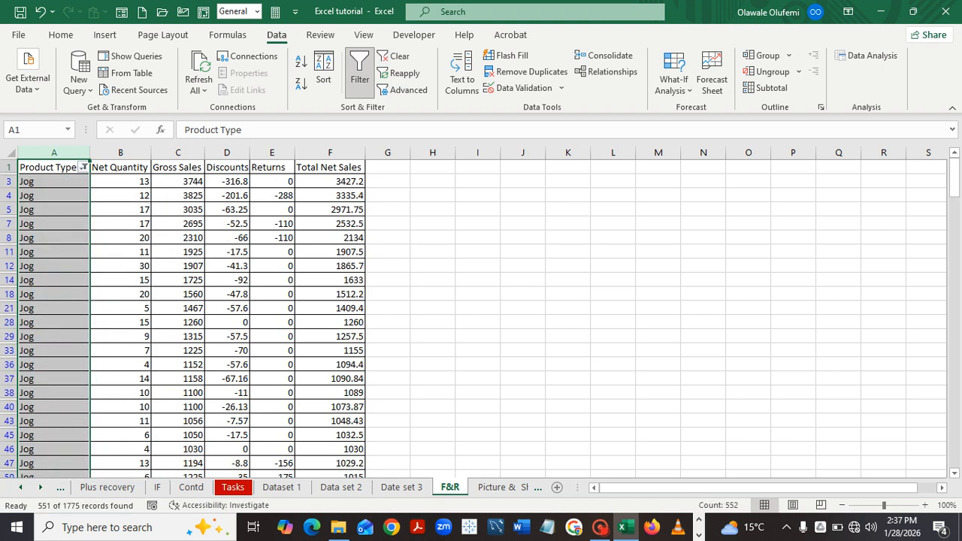
left_click(432, 379)
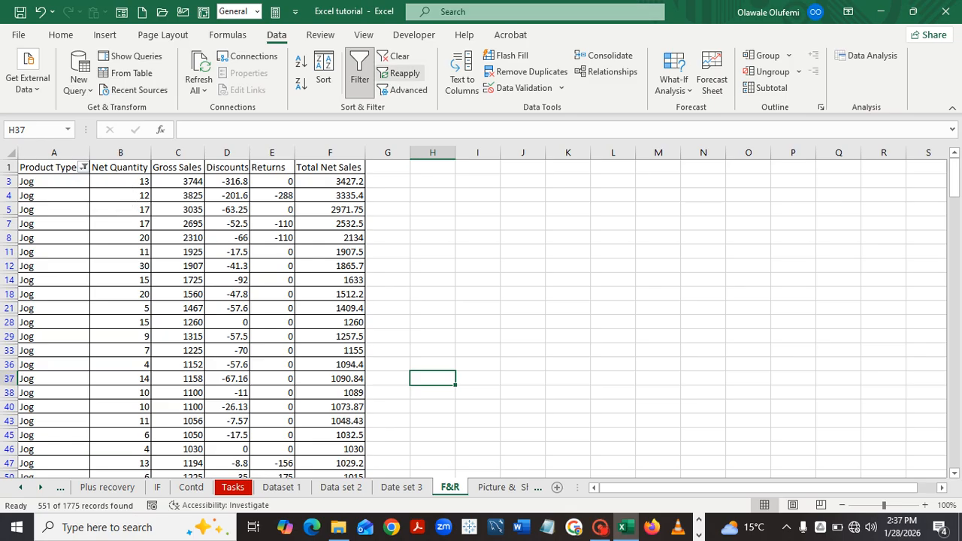
left_click(394, 56)
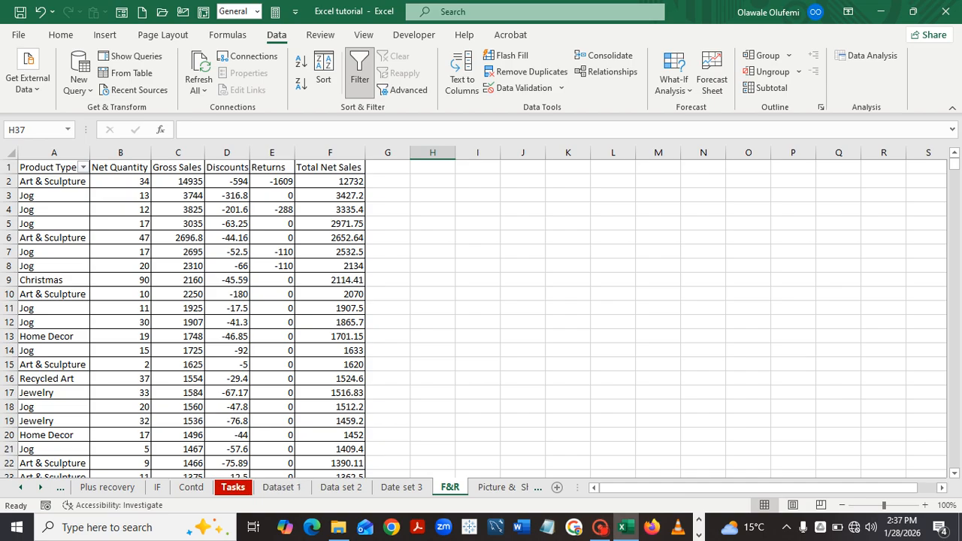
Paint M4's green fill onto M5 on the Tasks sheet, then switch to Picture & Shape.
left_click(233, 488)
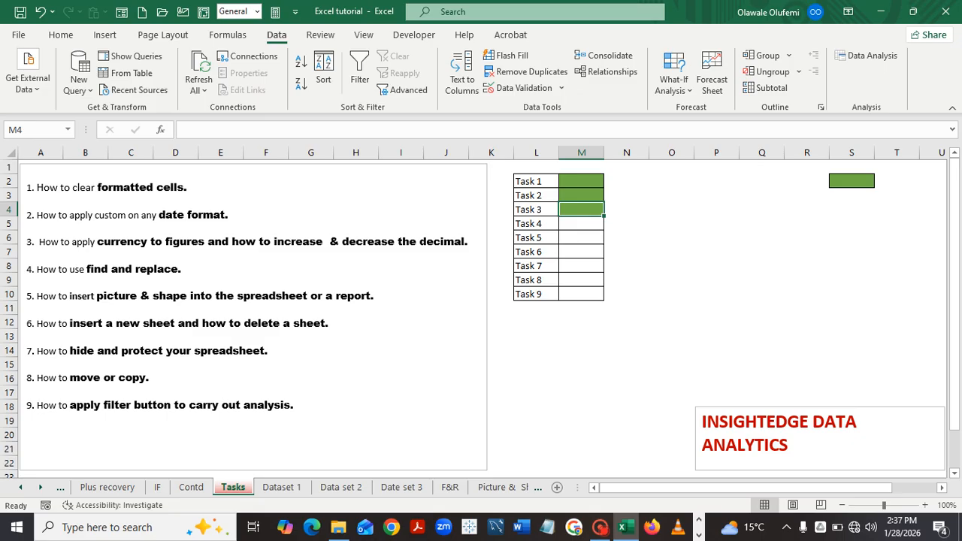
left_click(61, 35)
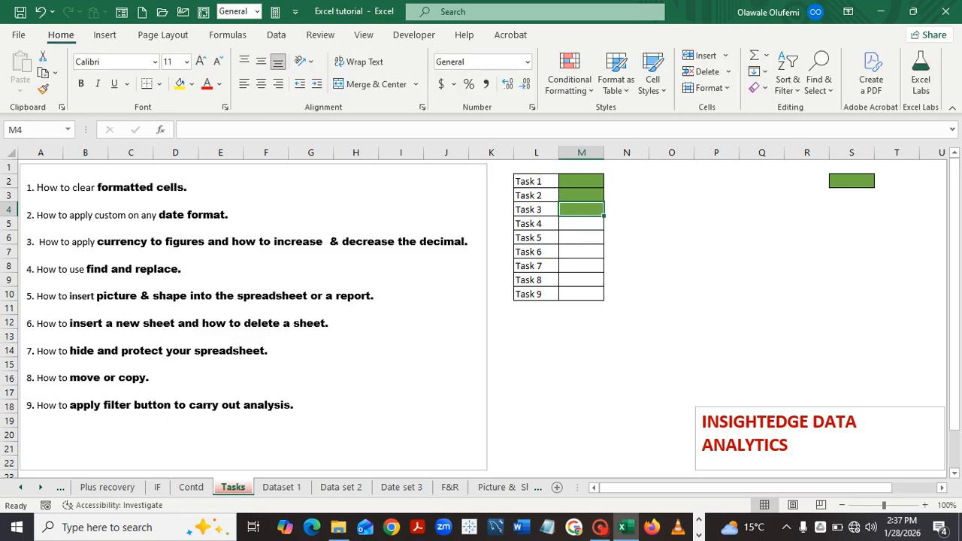
left_click(42, 88)
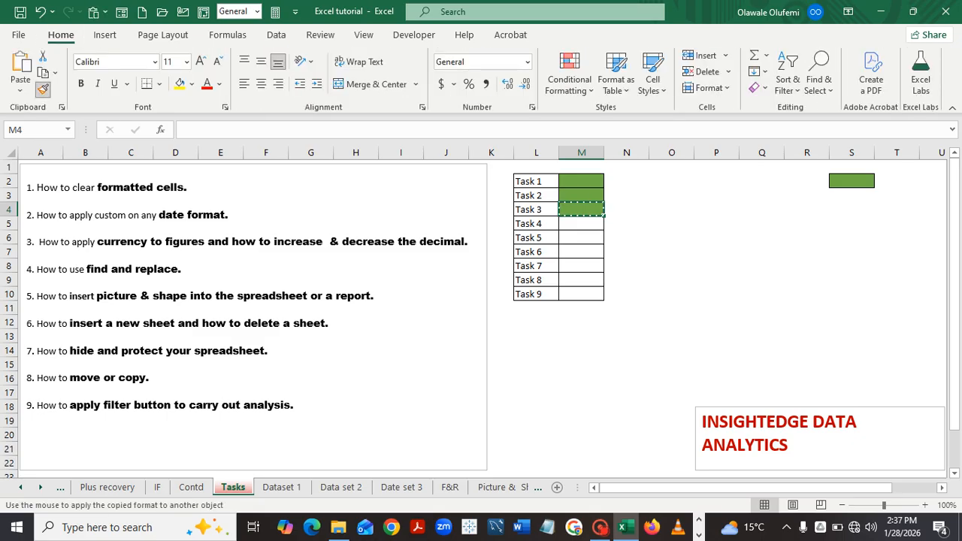
left_click(581, 223)
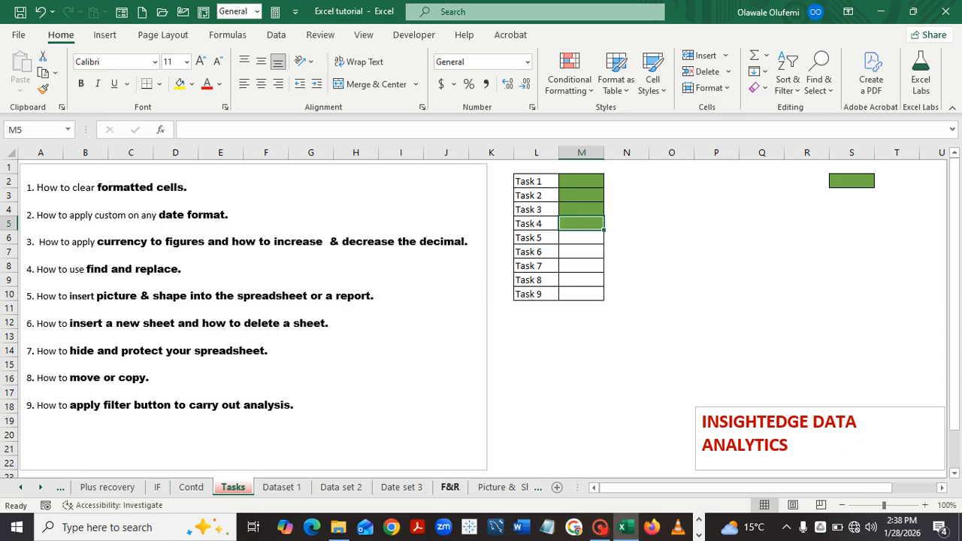
left_click(498, 487)
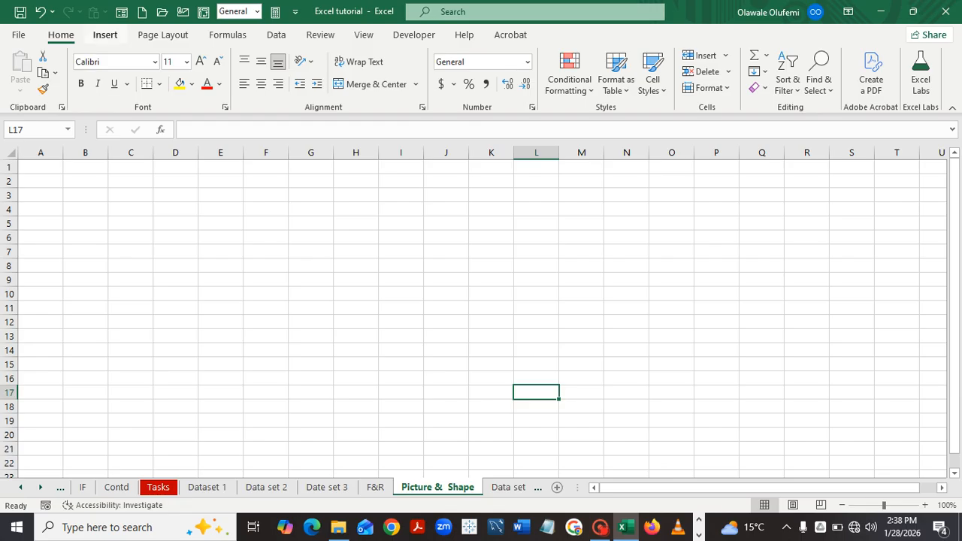
Insert the Sales Data image from This Device onto the Picture & Shape sheet.
left_click(106, 34)
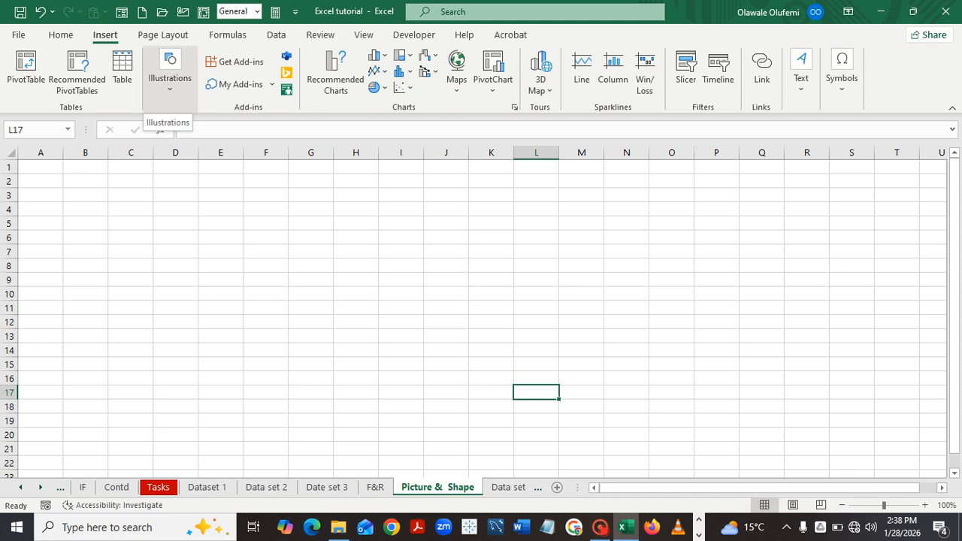
left_click(170, 75)
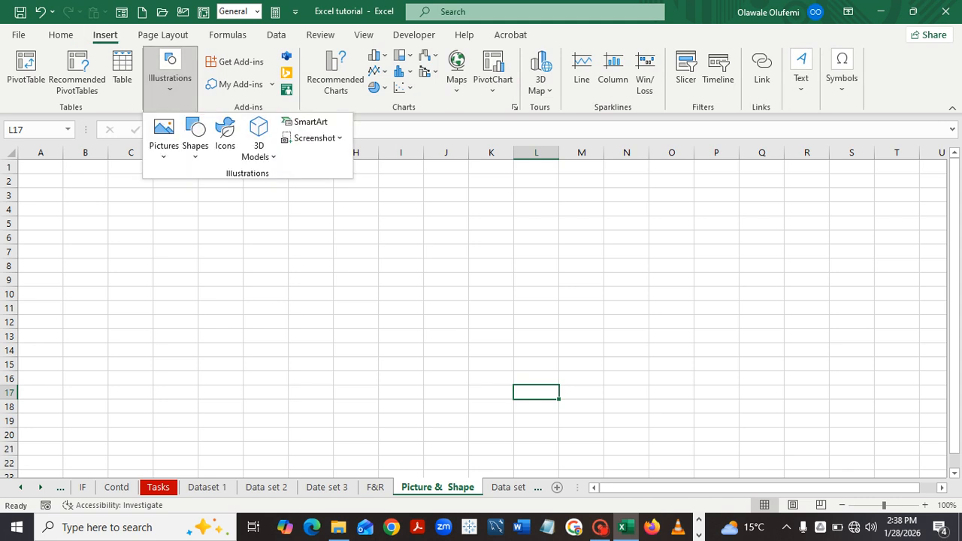
left_click(163, 139)
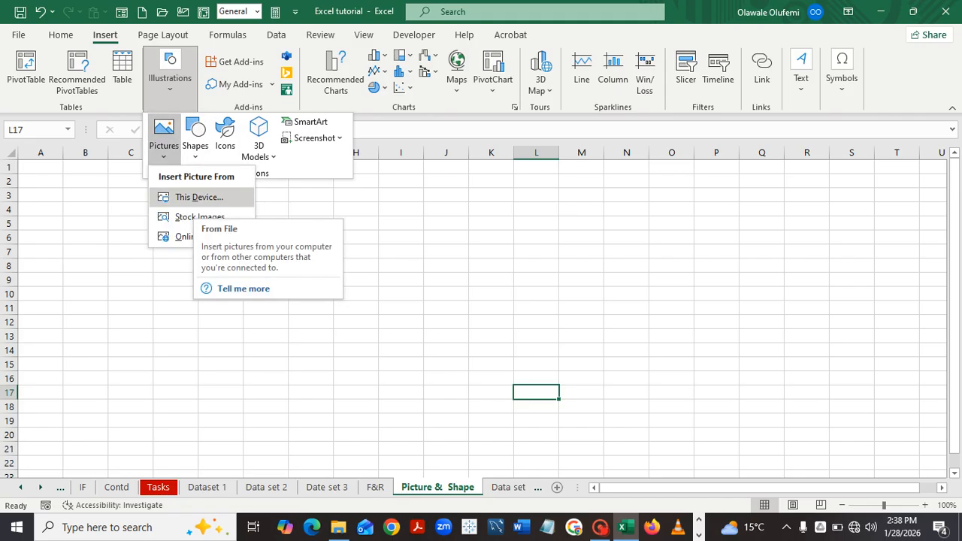
key("Escape")
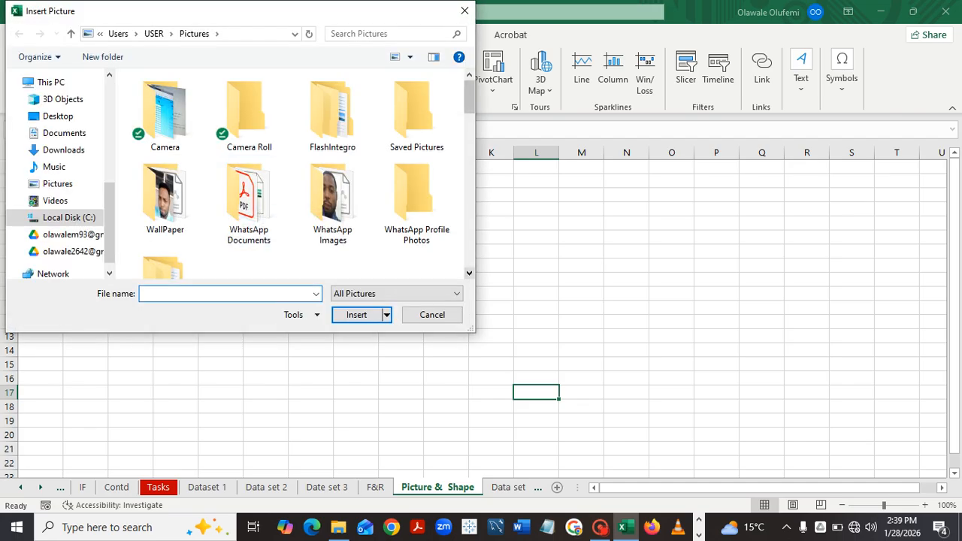
scroll(290, 173, "down", 5)
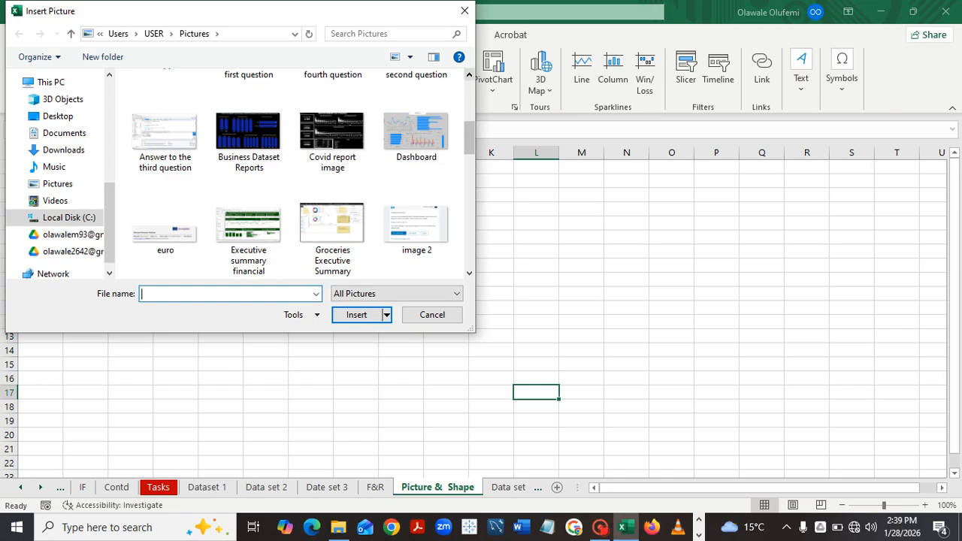
scroll(290, 172, "up", 3)
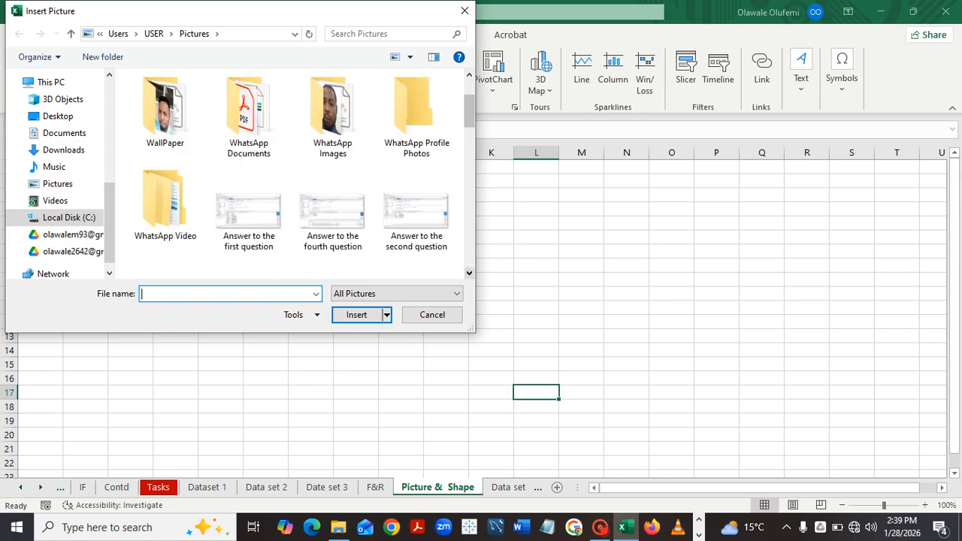
scroll(290, 173, "down", 5)
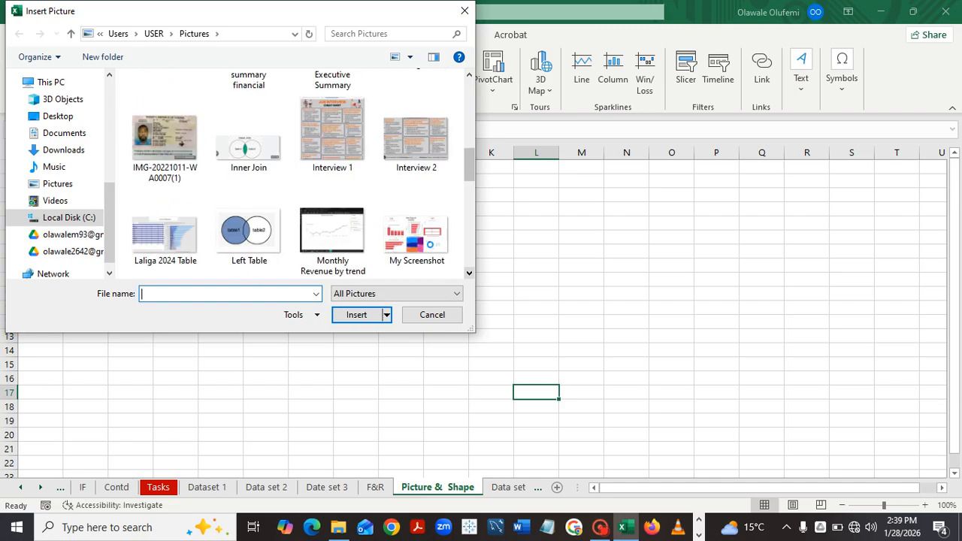
scroll(290, 173, "down", 1)
scroll(331, 219, "down", 1)
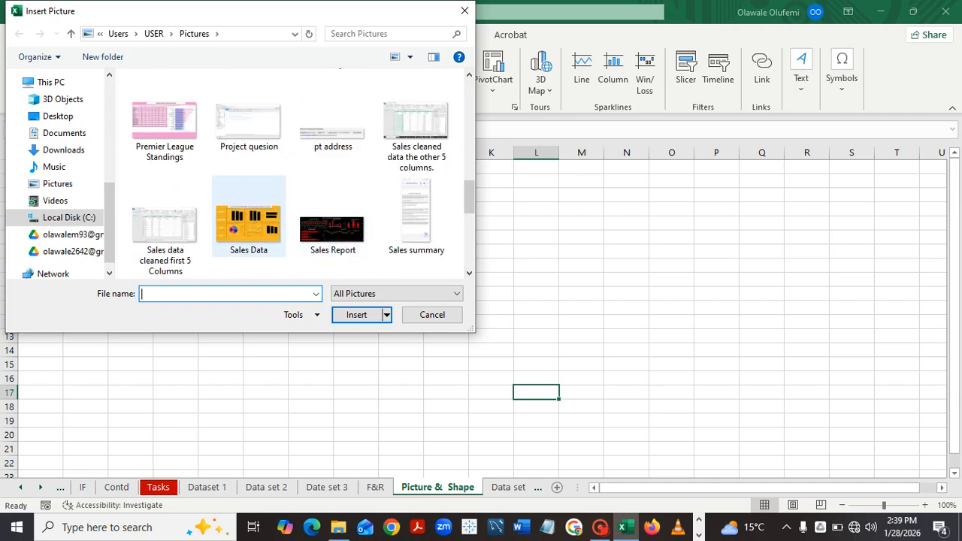
left_click(248, 224)
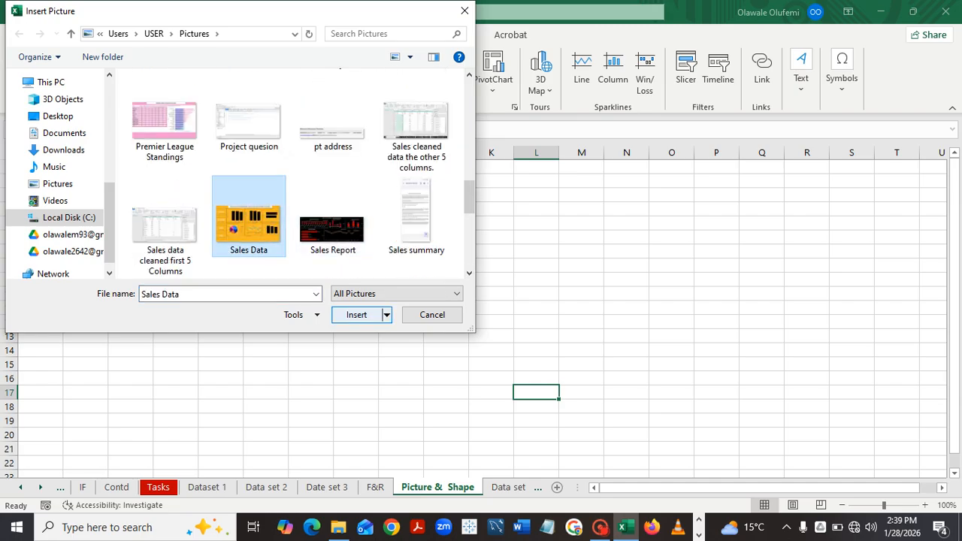
key("Return")
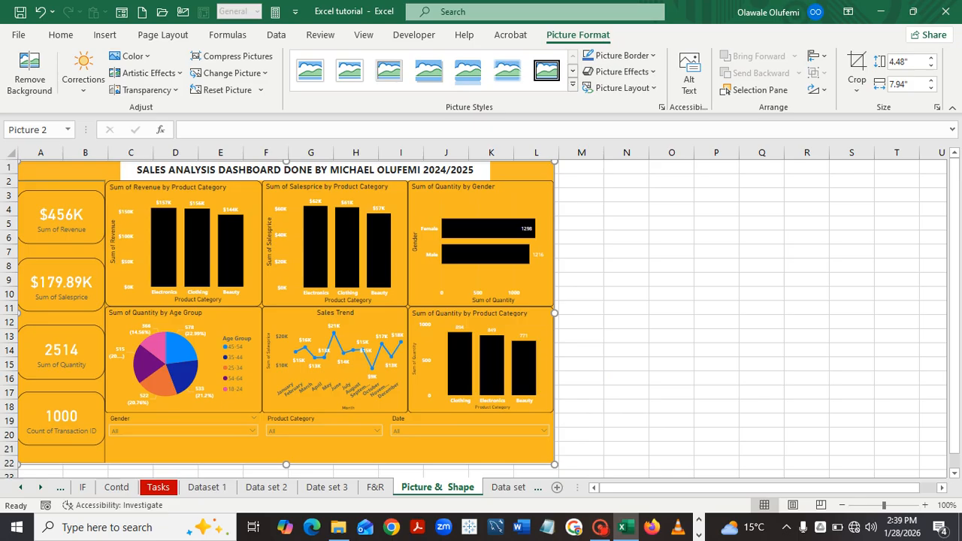
Resize the dashboard picture to 5.79" wide by 2.69" tall, spanning rows 1–13.
left_click_drag(555, 313, 410, 312)
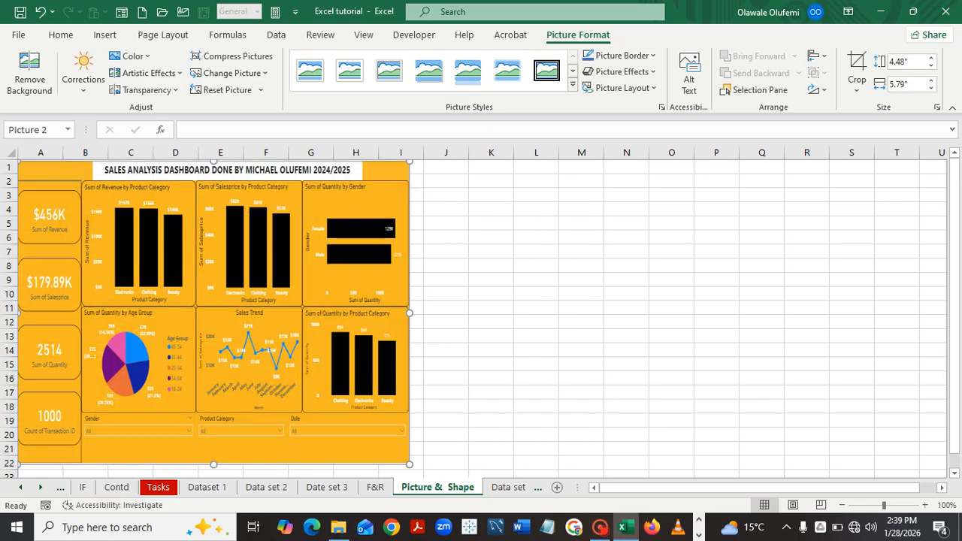
left_click_drag(214, 464, 213, 343)
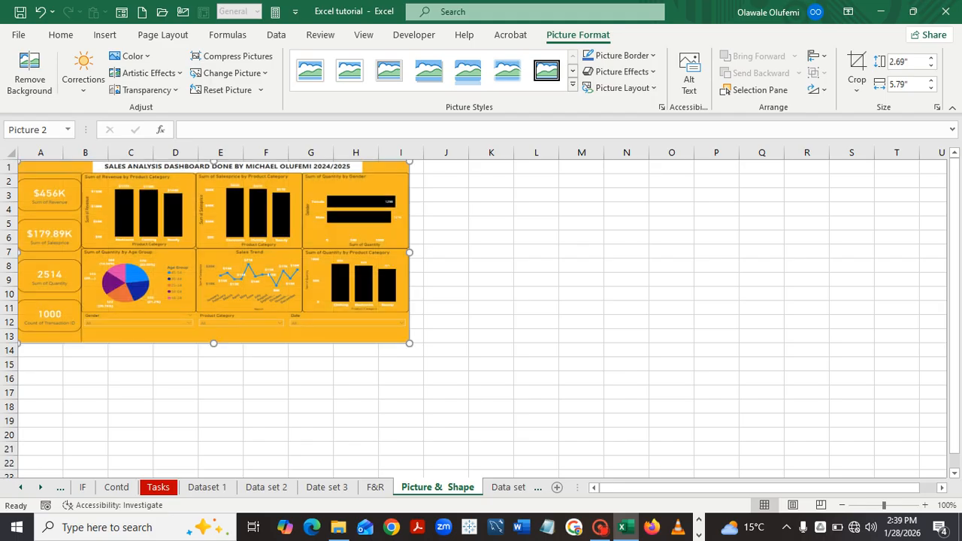
left_click(582, 336)
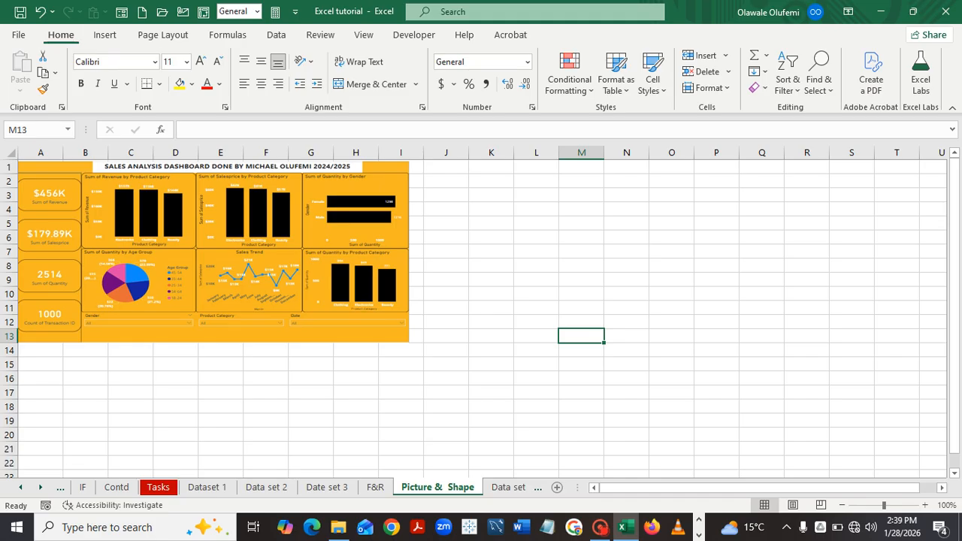
left_click(105, 34)
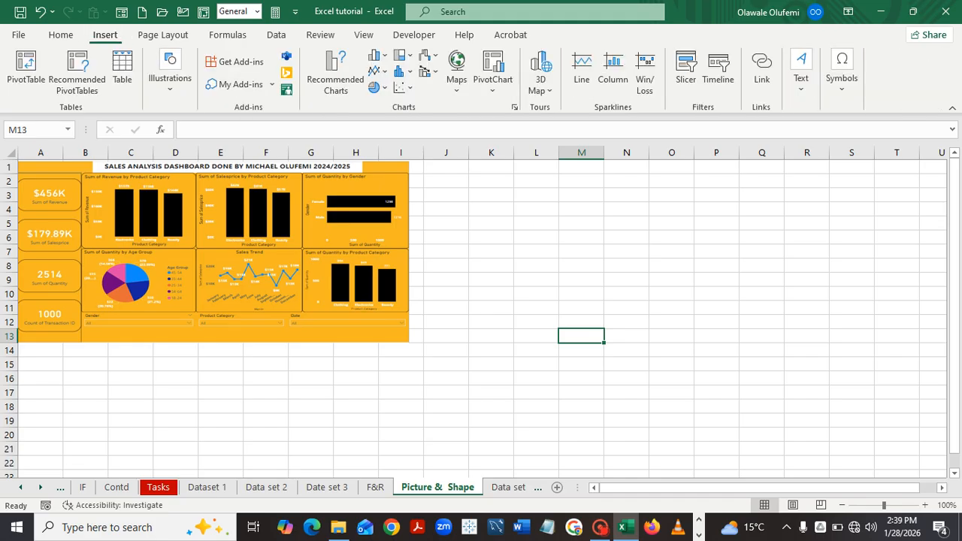
left_click(170, 75)
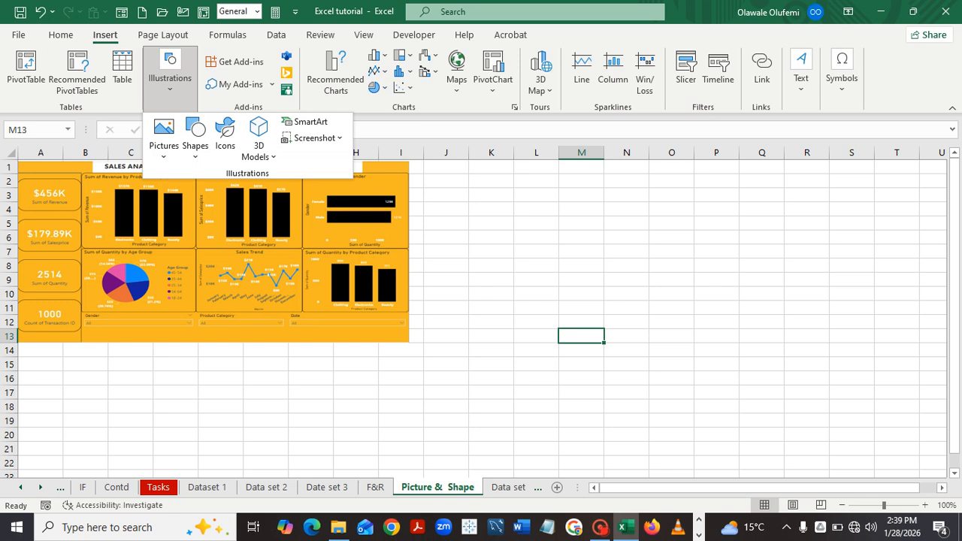
Draw a rounded rectangle to the right of the dashboard picture.
left_click(196, 136)
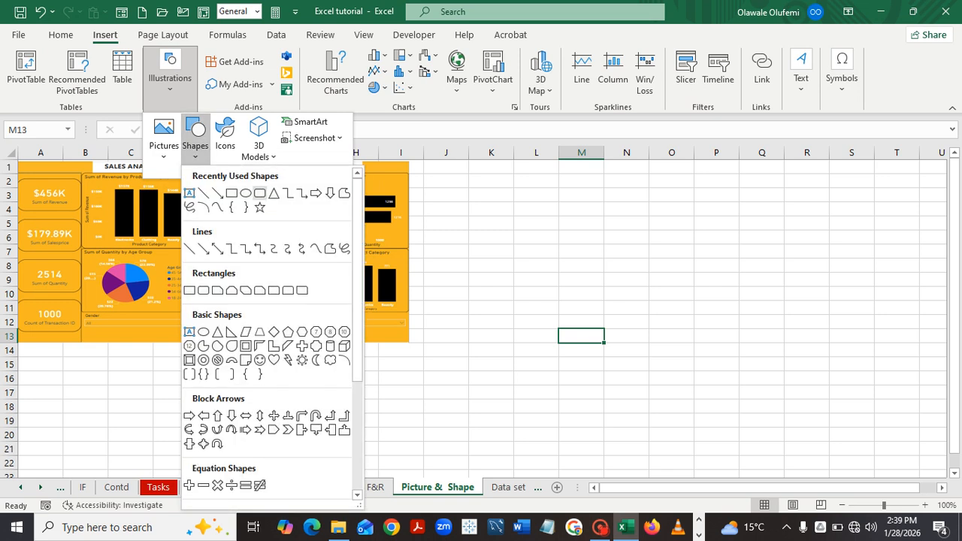
left_click(260, 193)
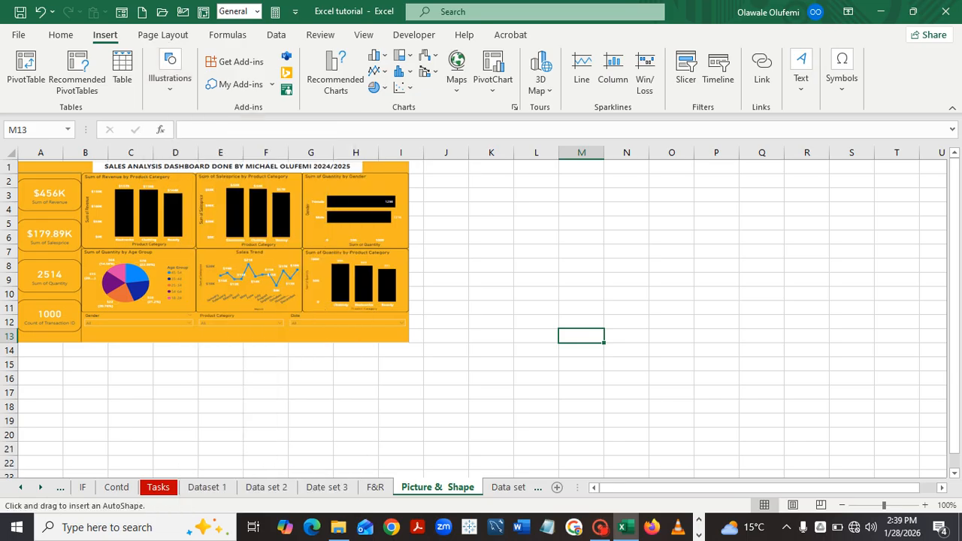
left_click_drag(507, 191, 833, 328)
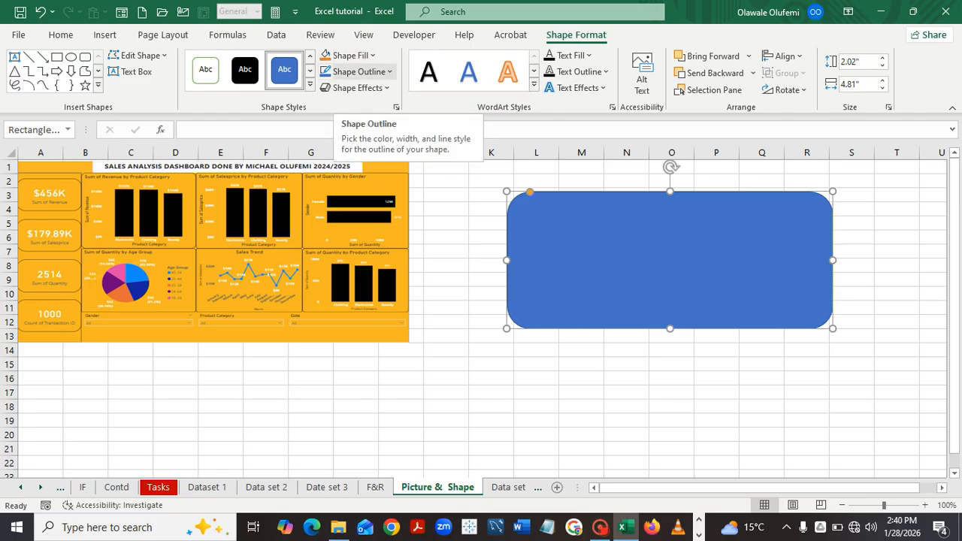
Give the rounded rectangle an orange outline and No Fill.
left_click(359, 72)
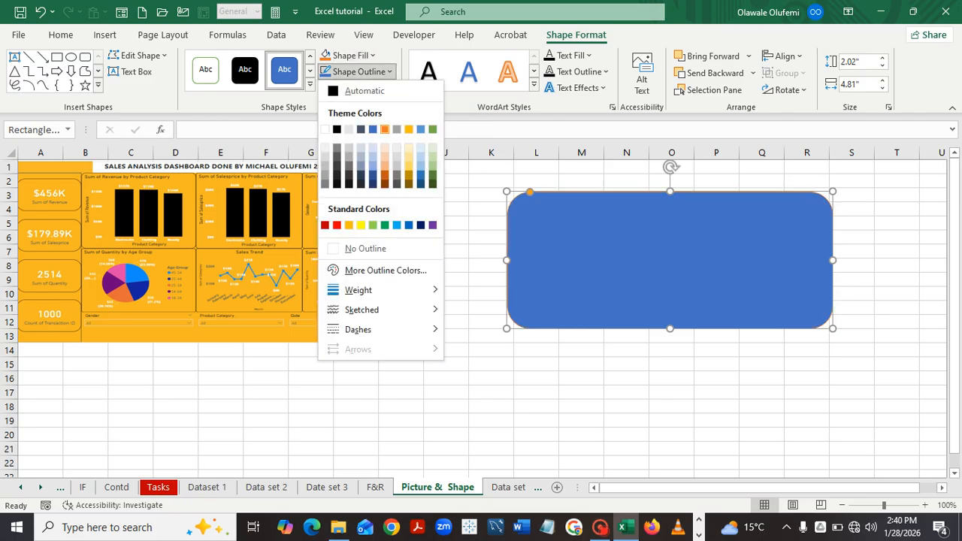
left_click(385, 129)
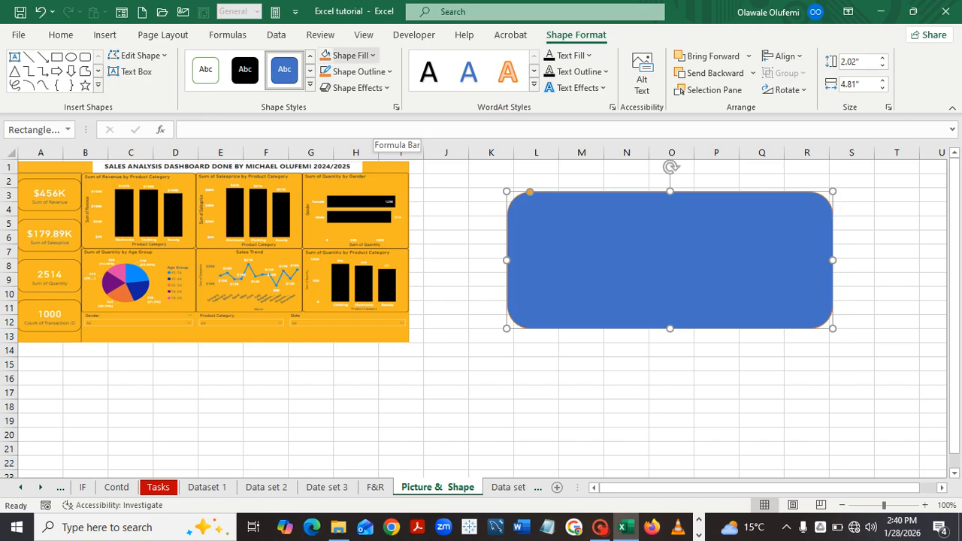
left_click(351, 55)
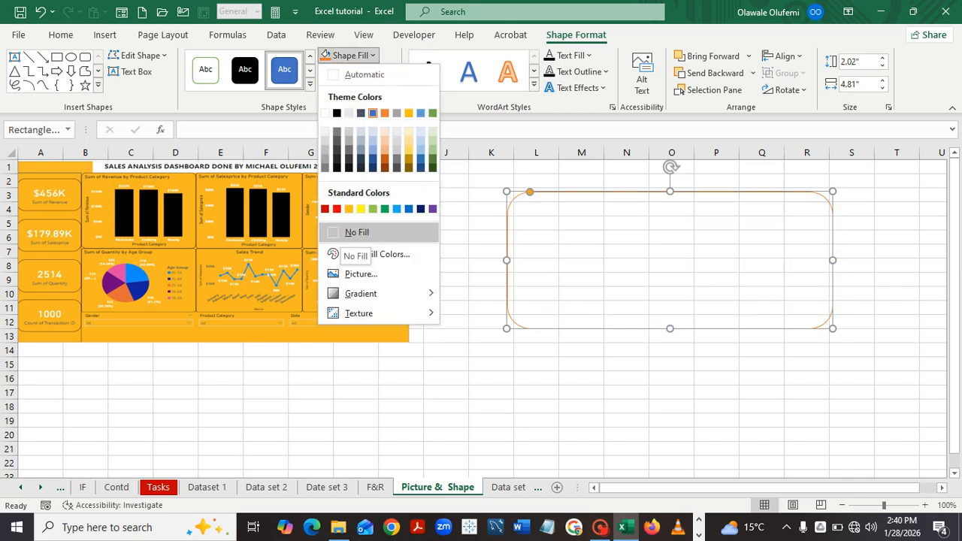
left_click(358, 232)
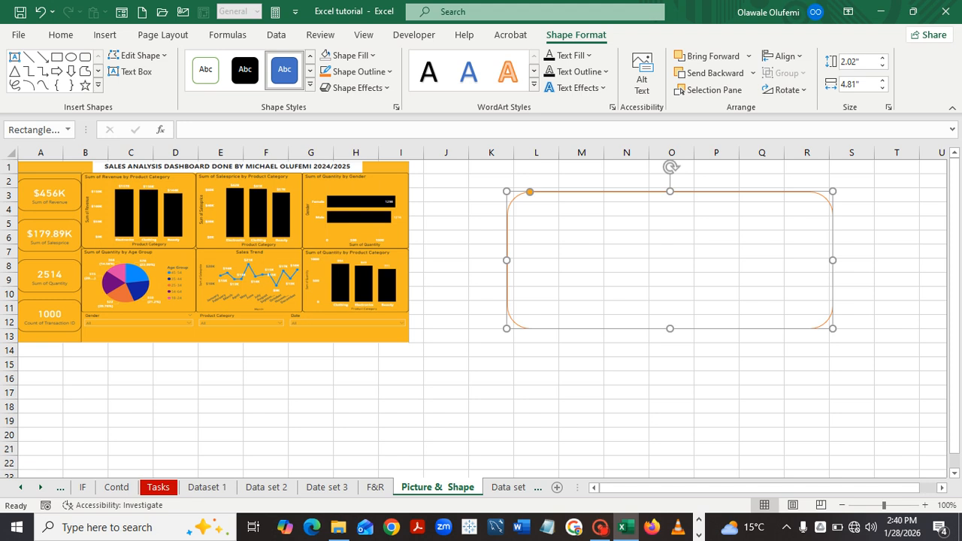
left_click(671, 365)
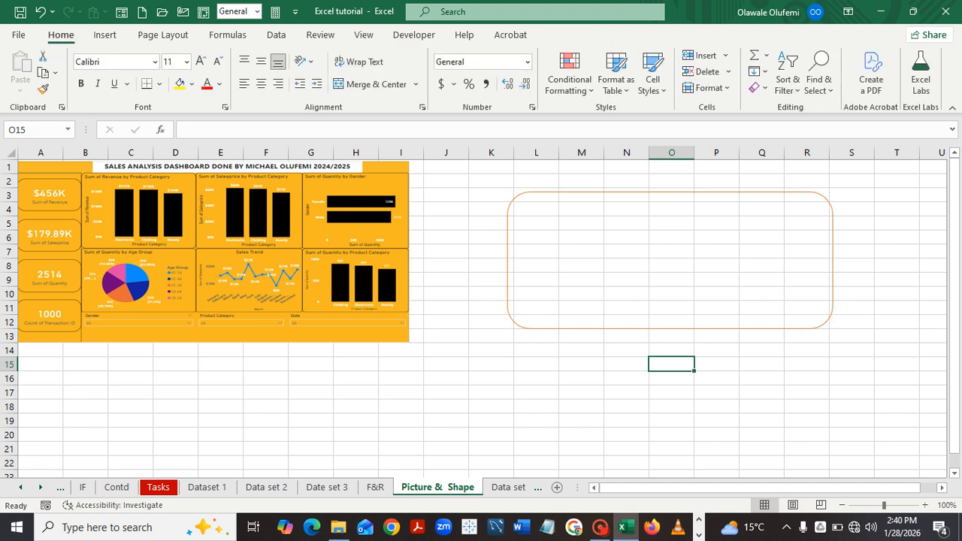
Resize the rounded rectangle to 2.3" tall by 5.38" wide, over rows 3–12.
left_click(671, 328)
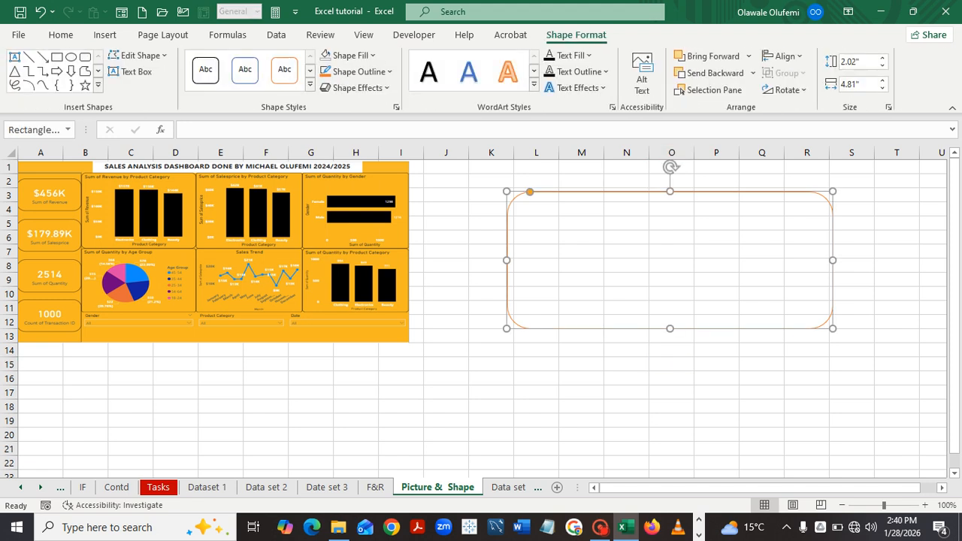
left_click_drag(670, 329, 670, 391)
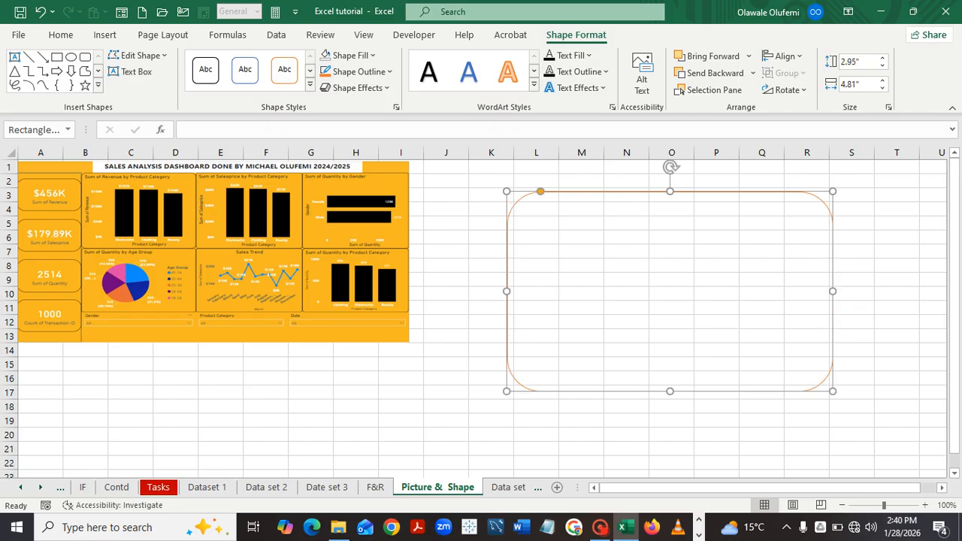
left_click_drag(833, 291, 871, 291)
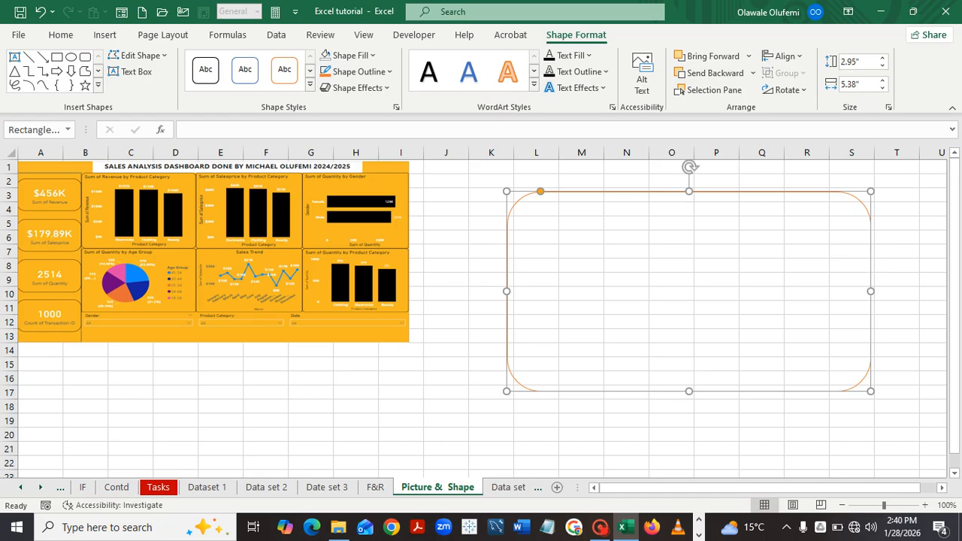
left_click_drag(689, 391, 688, 347)
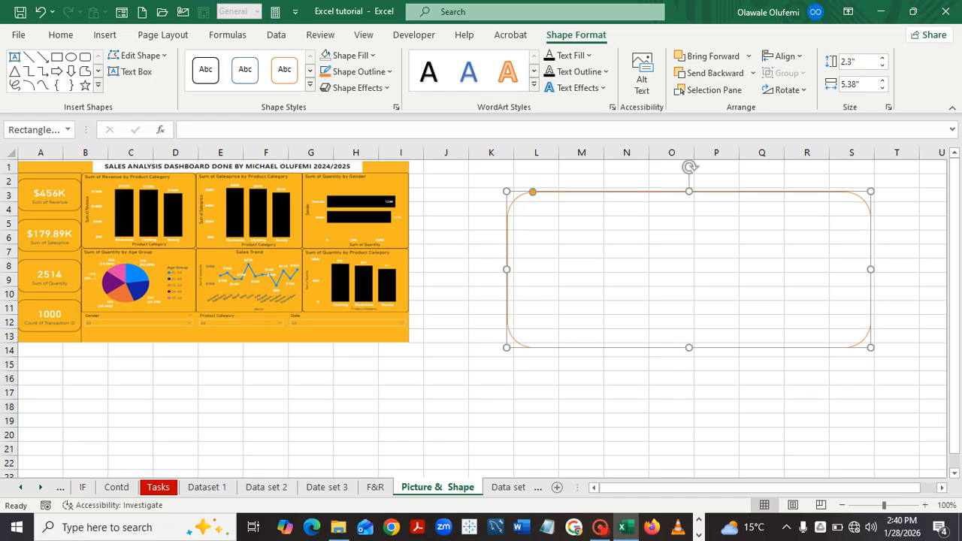
left_click(626, 421)
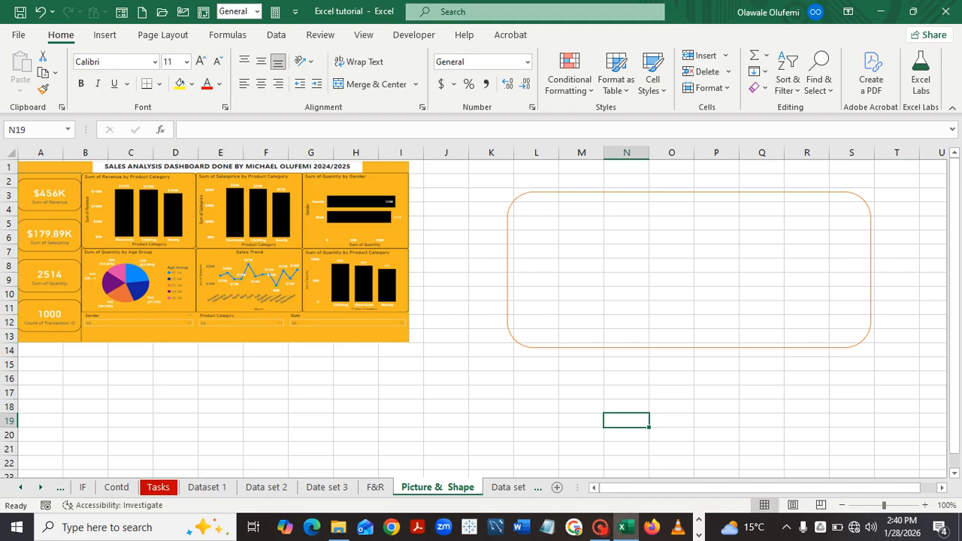
Open the Insert > Illustrations > Pictures choices, dismiss them unused, and return to Home.
left_click(105, 35)
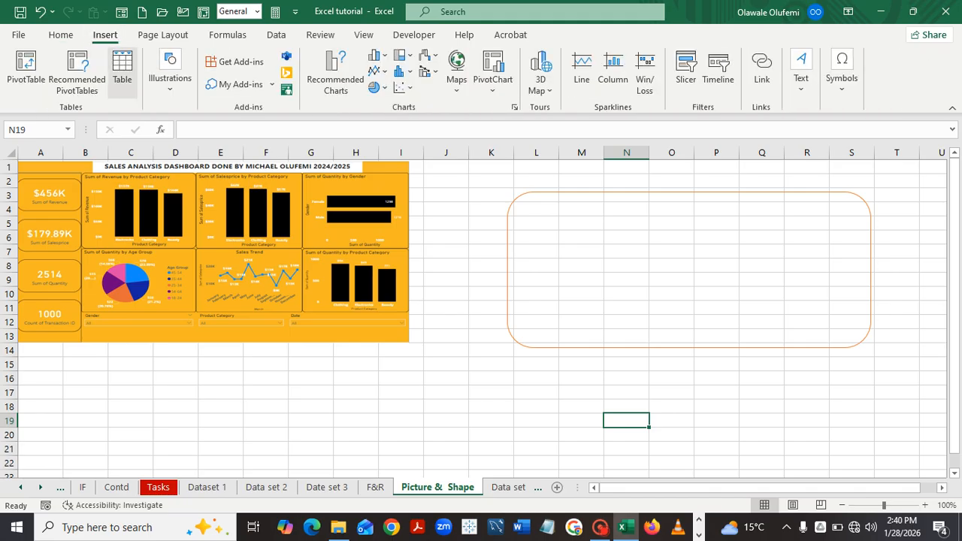
left_click(170, 76)
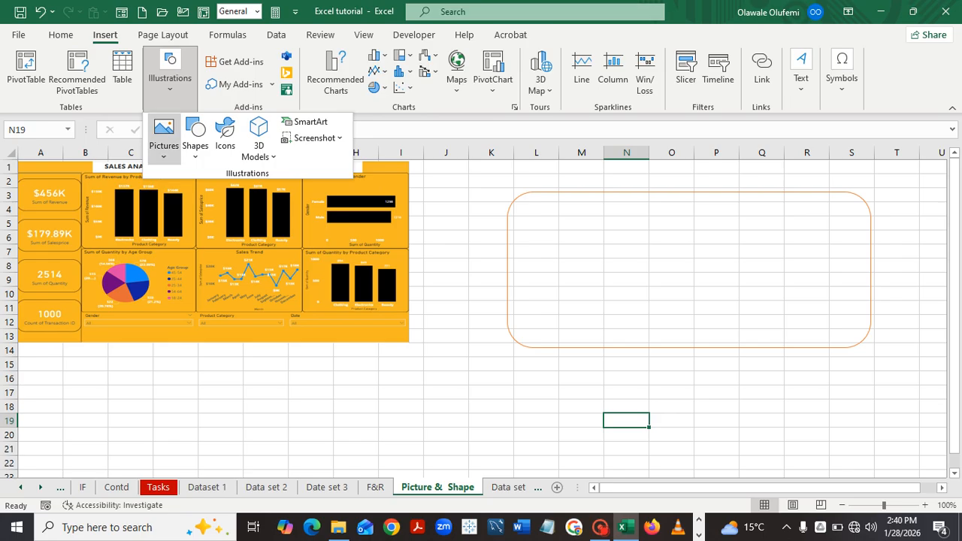
left_click(164, 136)
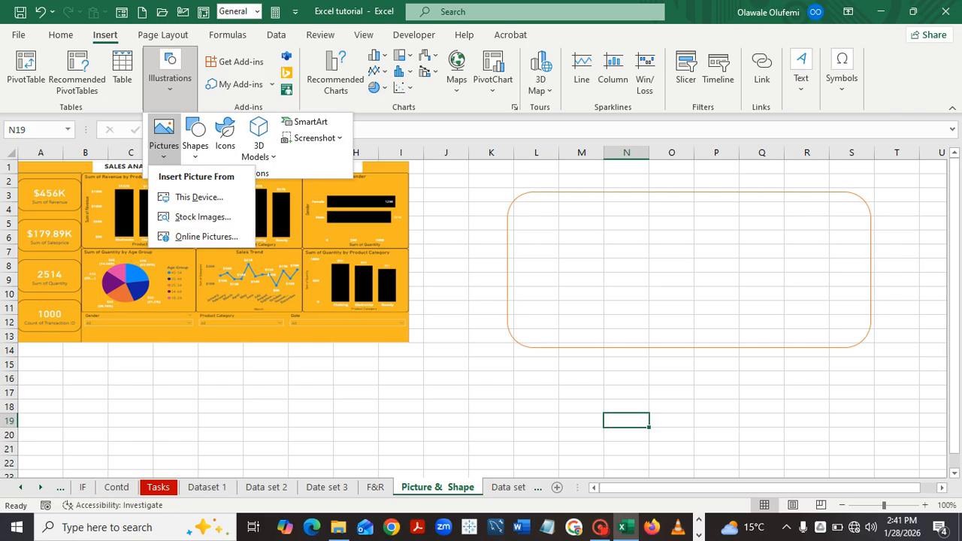
key("Escape")
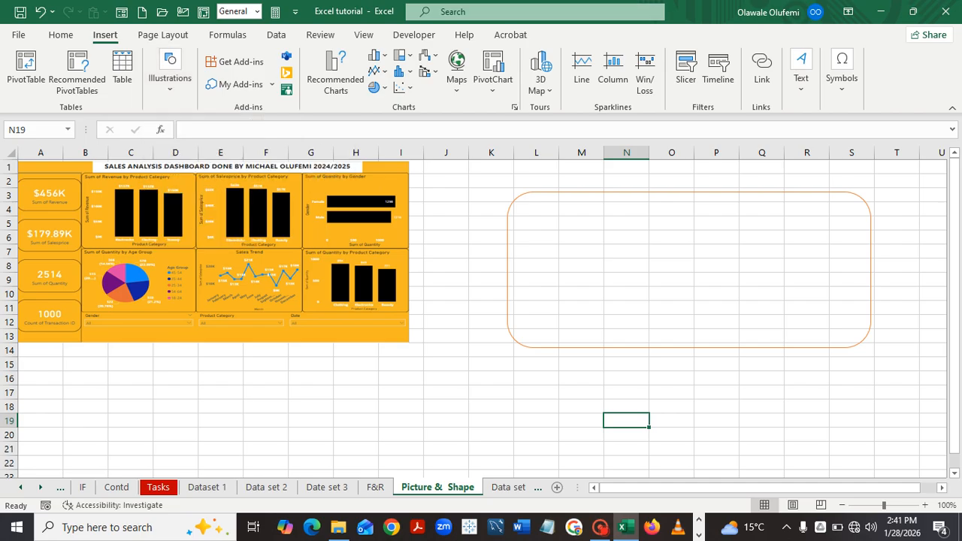
left_click(61, 35)
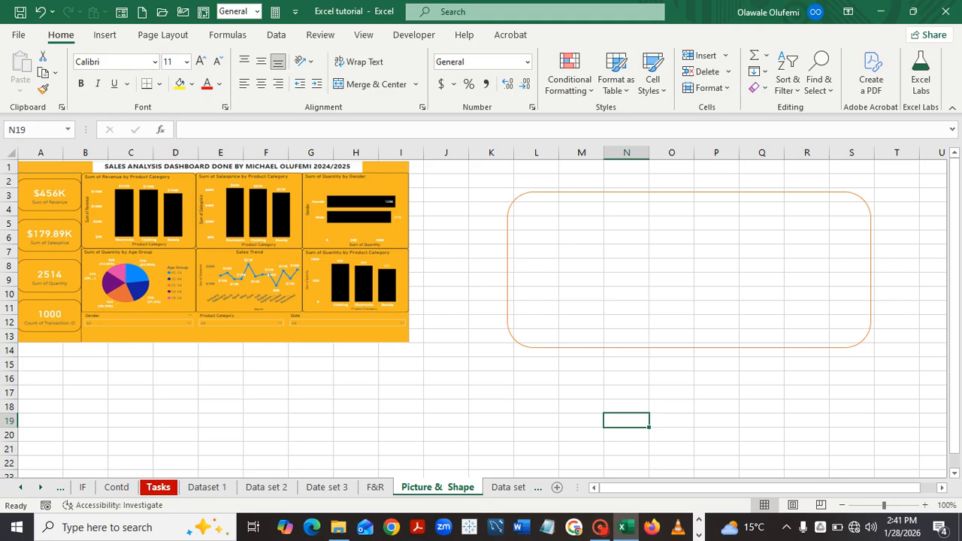
On the Tasks sheet, copy Task 4's green fill from M5 onto Task 5's cell M6 with Format Painter.
left_click(159, 487)
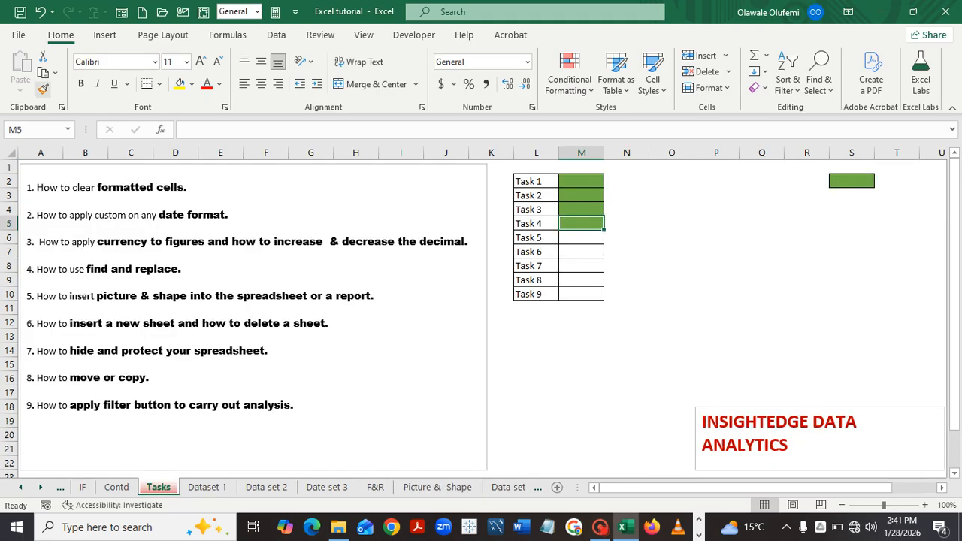
left_click(43, 89)
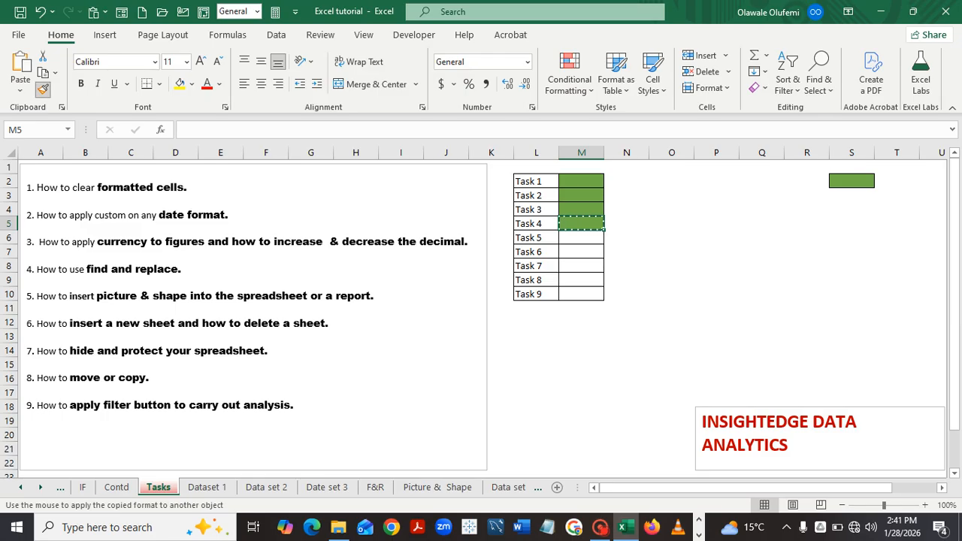
left_click(581, 238)
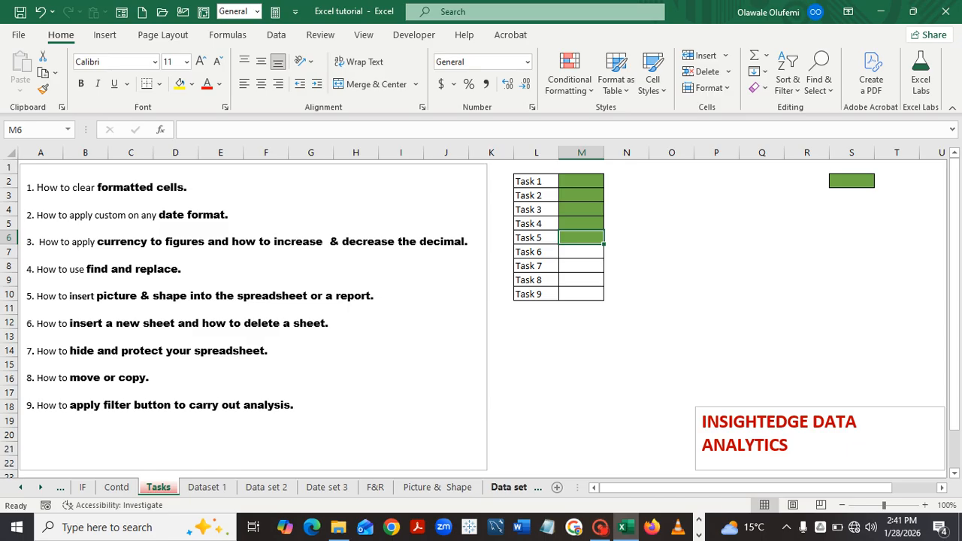
Insert a new blank worksheet right after the Data set 4 tab.
left_click(508, 488)
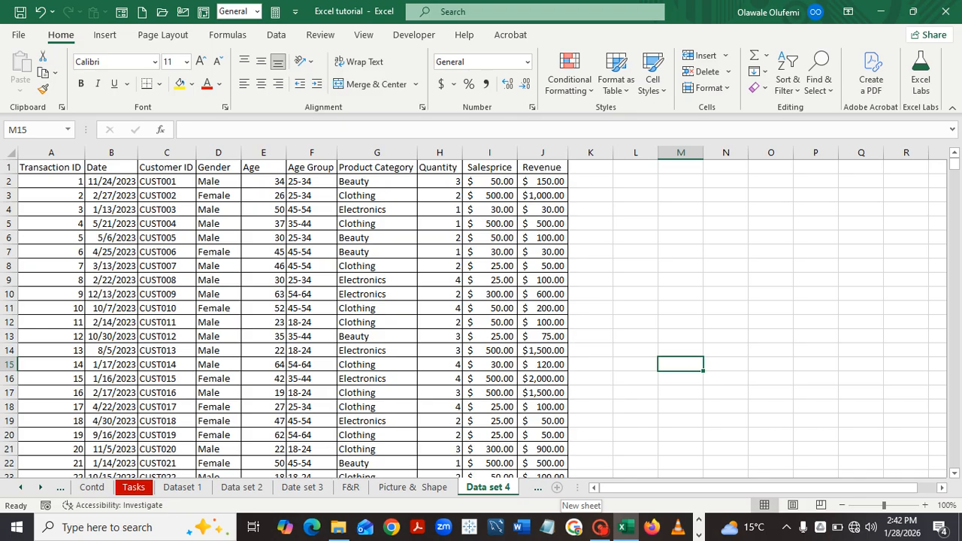
left_click(557, 487)
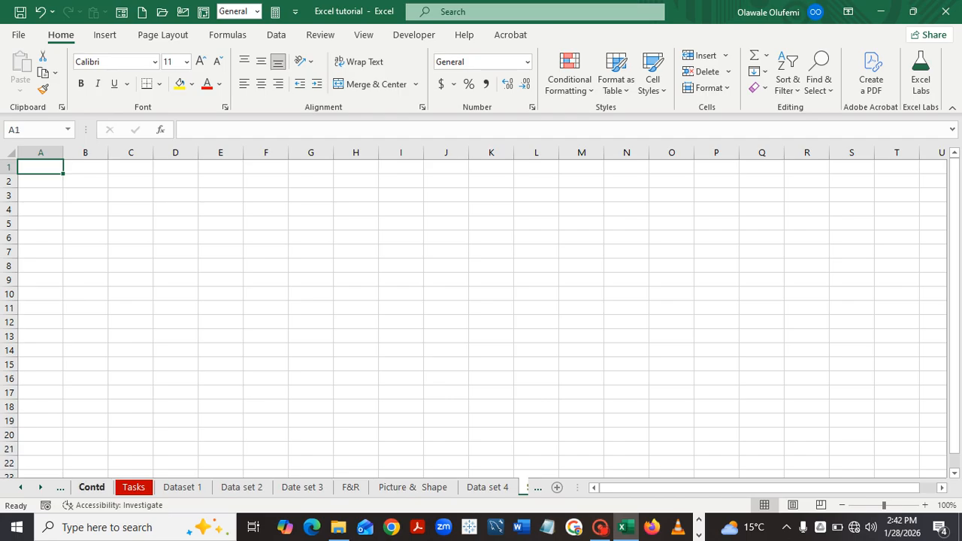
Delete the blank Sheet1 worksheet from the workbook.
left_click(21, 487)
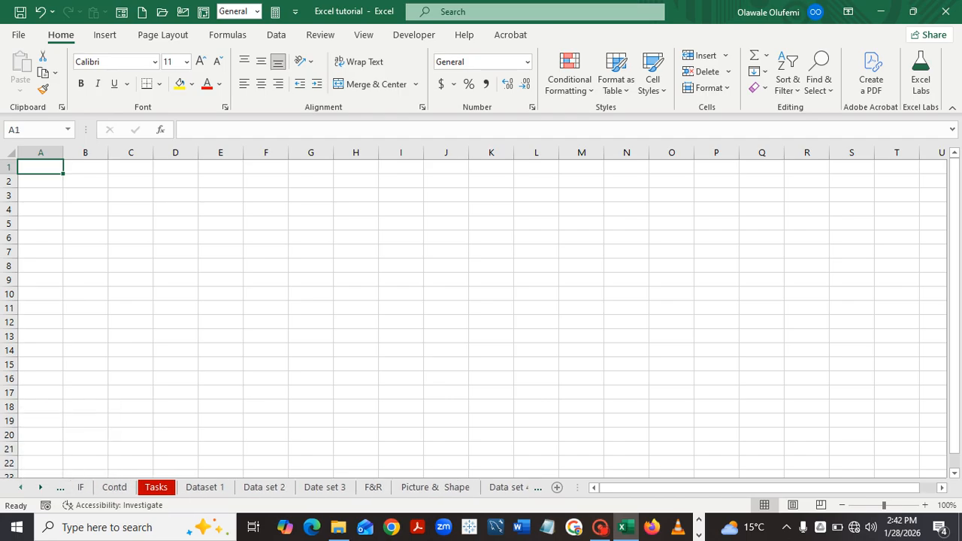
left_click(41, 487)
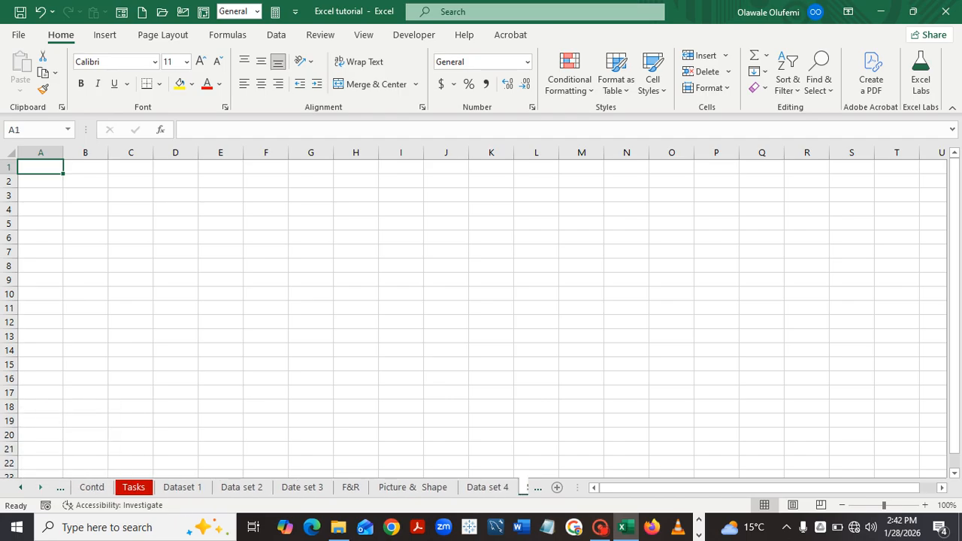
left_click(41, 487)
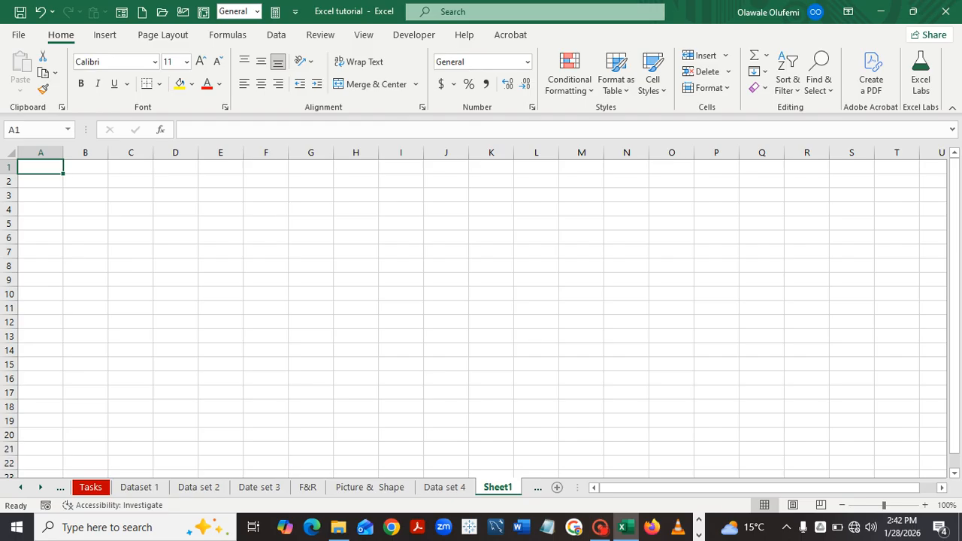
right_click(497, 487)
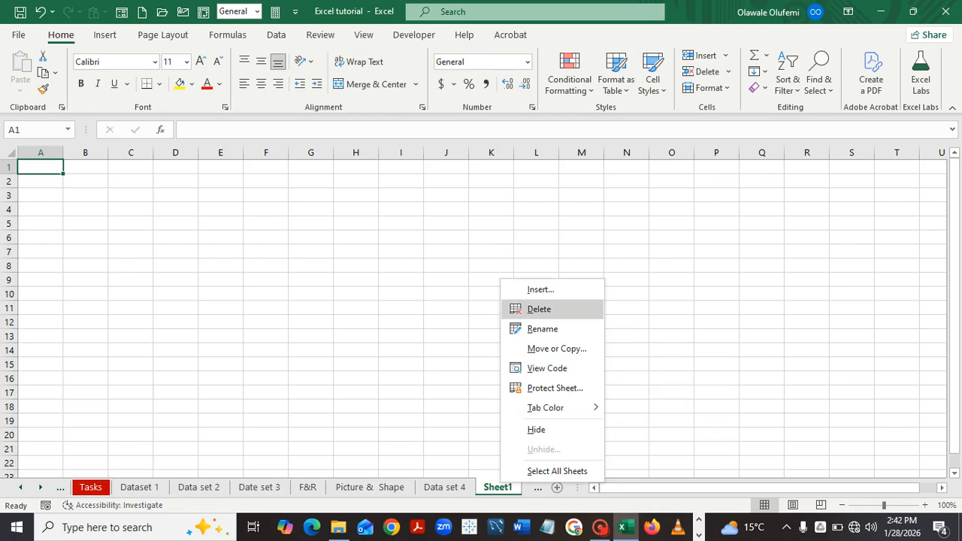
left_click(539, 309)
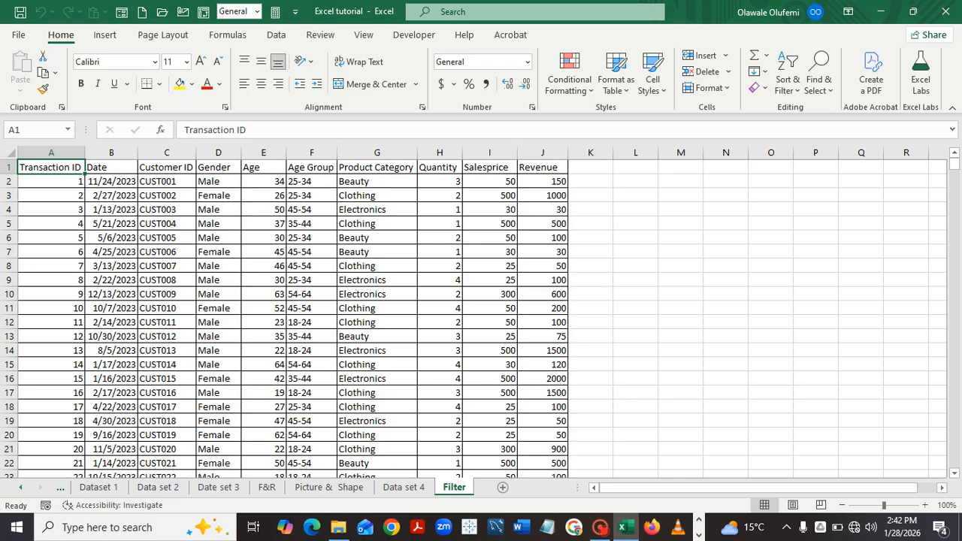
Scroll the sheet tabs back and switch to the Tasks sheet.
left_click(21, 487)
left_click(21, 487)
left_click(134, 488)
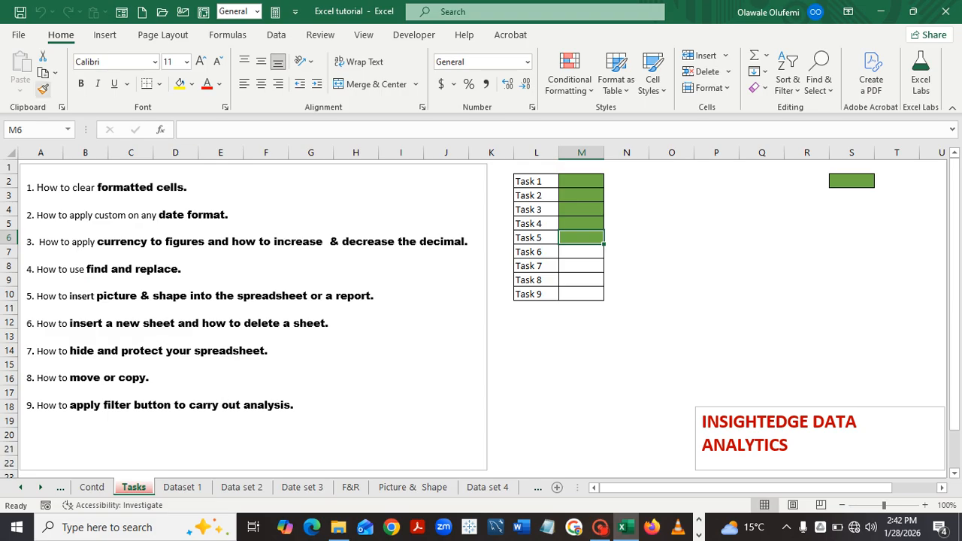
Paint Task 5's green fill onto Task 6's cell M7, then switch to Data set 4.
left_click(43, 89)
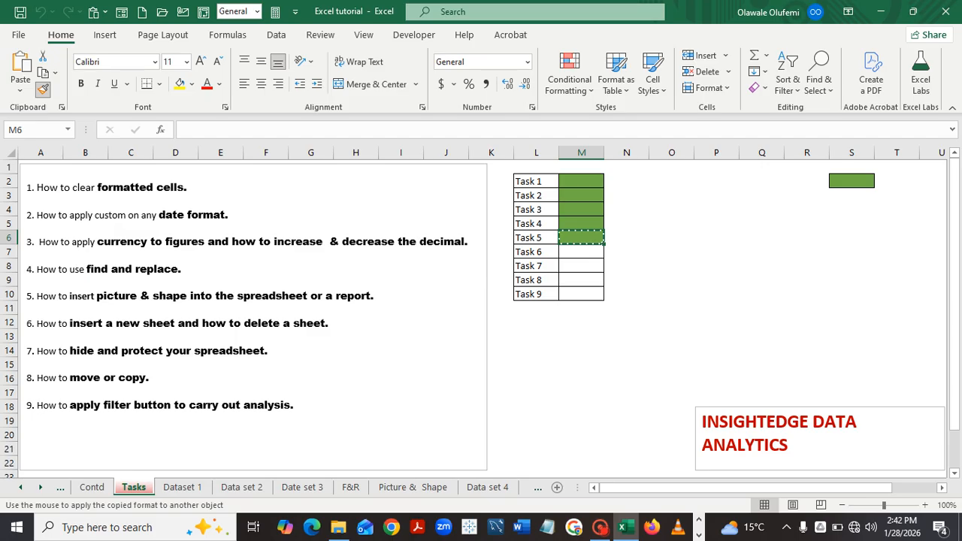
left_click(581, 252)
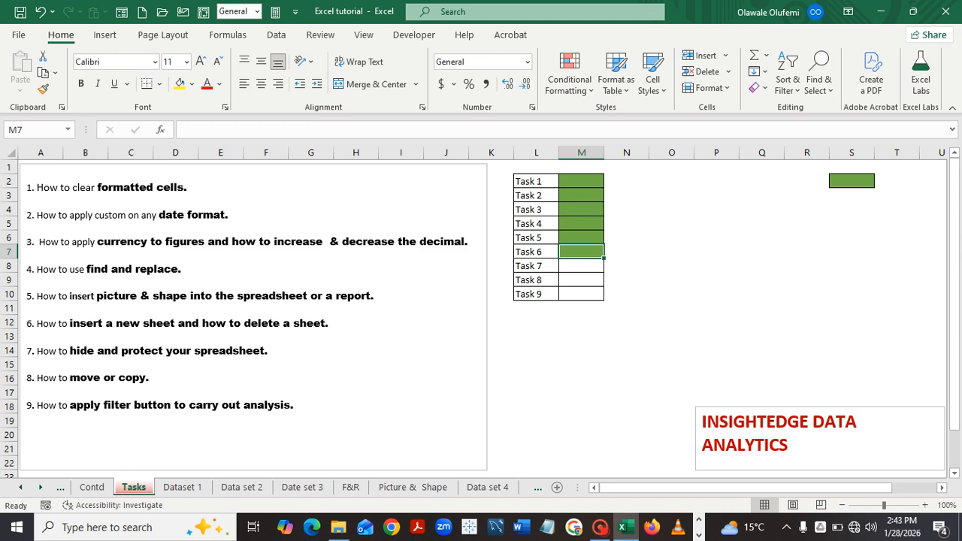
left_click(488, 488)
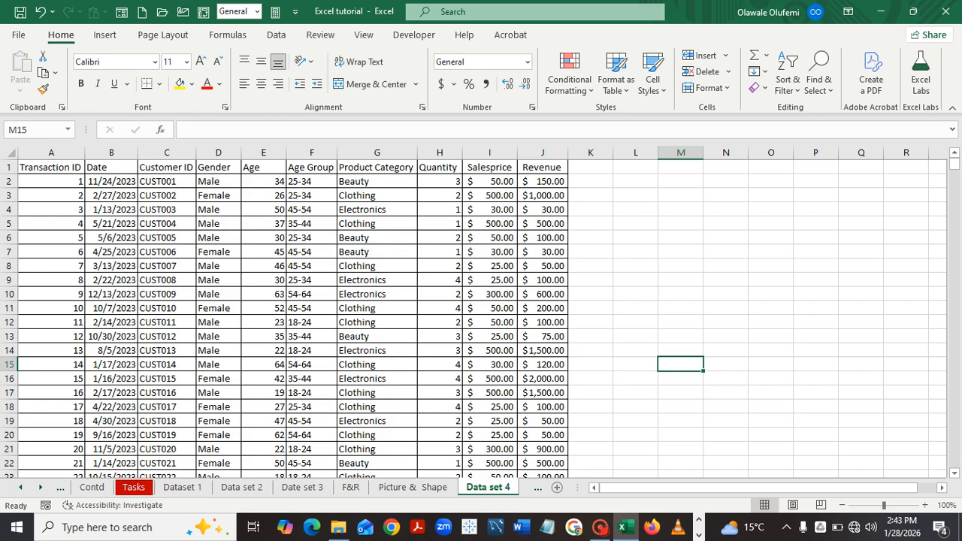
right_click(495, 487)
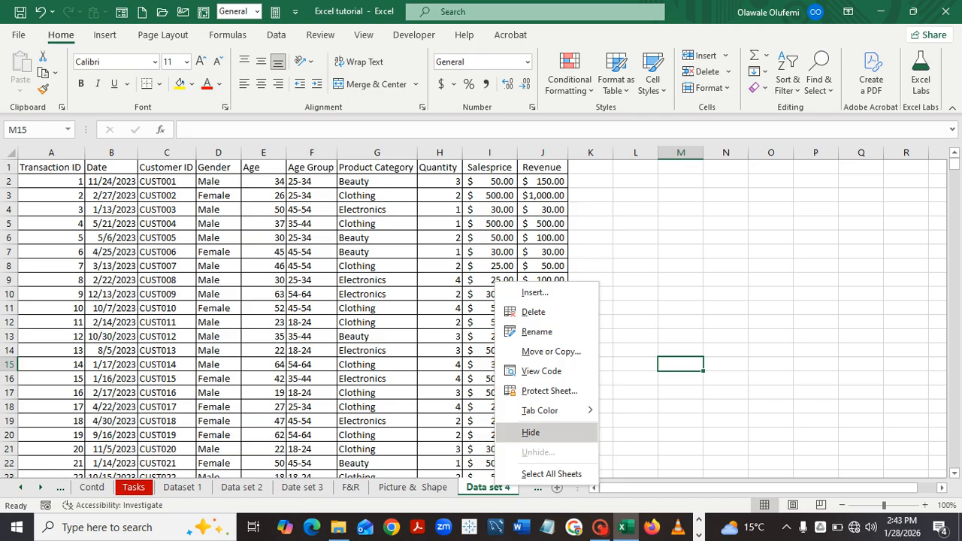
left_click(531, 432)
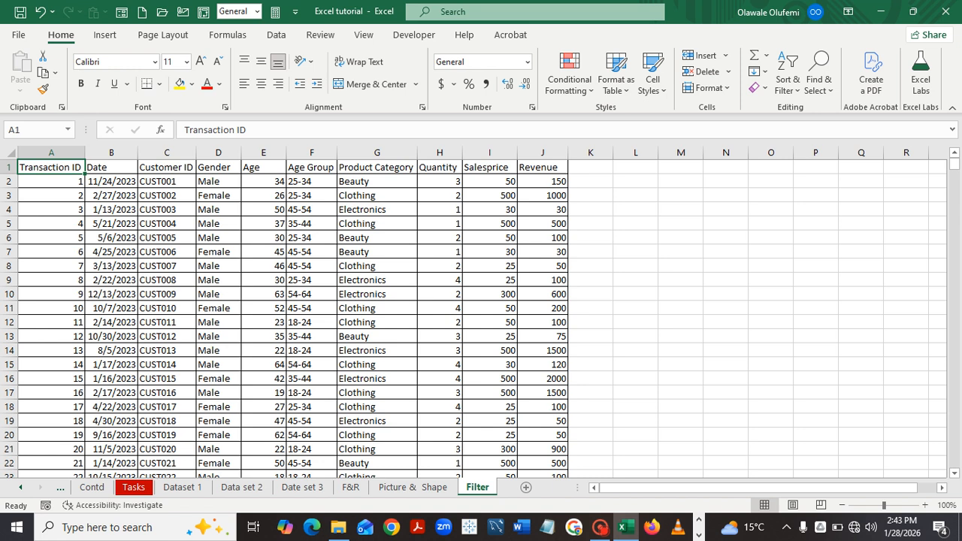
right_click(482, 485)
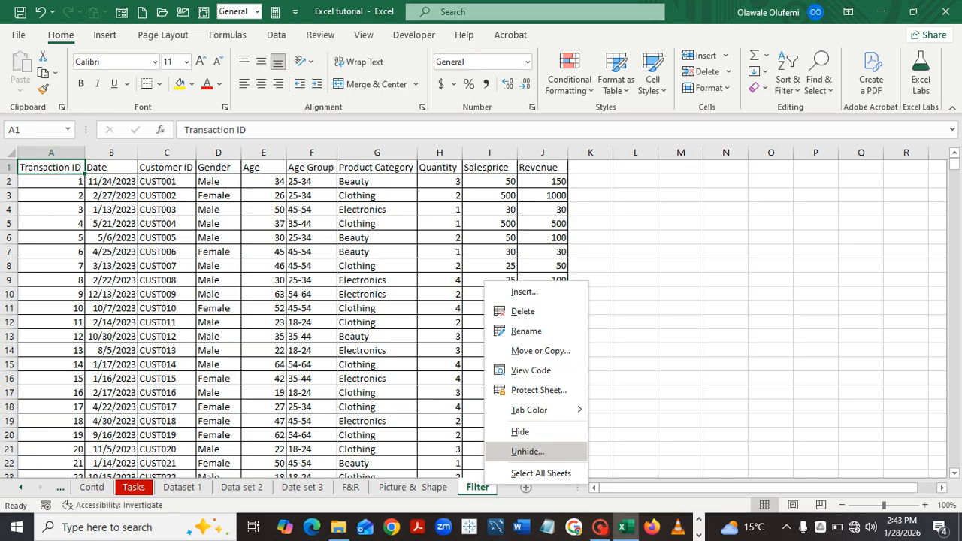
left_click(528, 451)
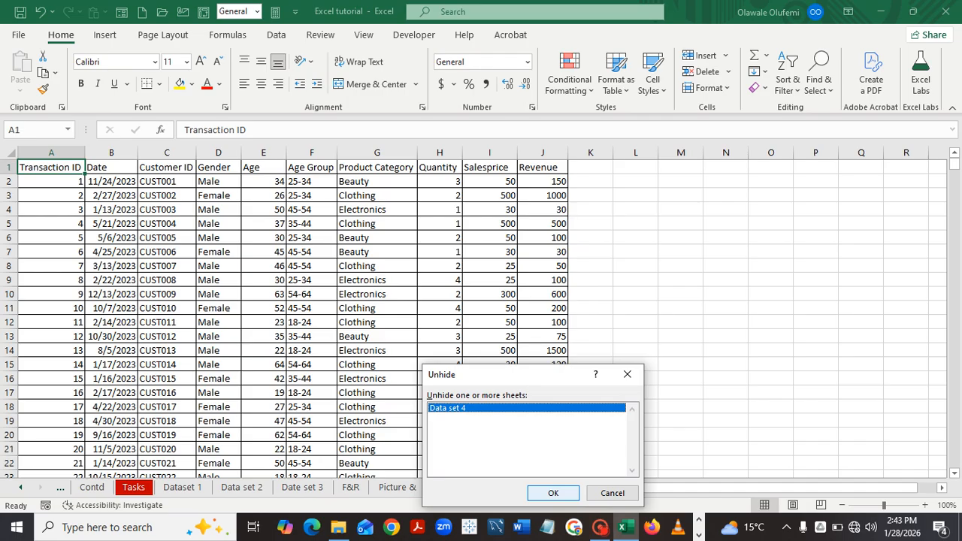
left_click(553, 493)
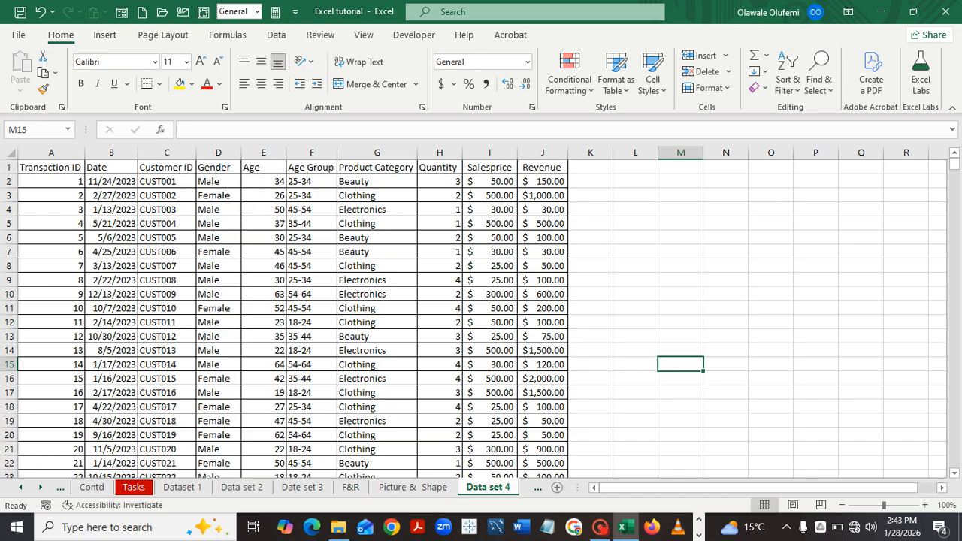
Protect the Data set 4 sheet with a password, re-entering it to confirm.
right_click(493, 487)
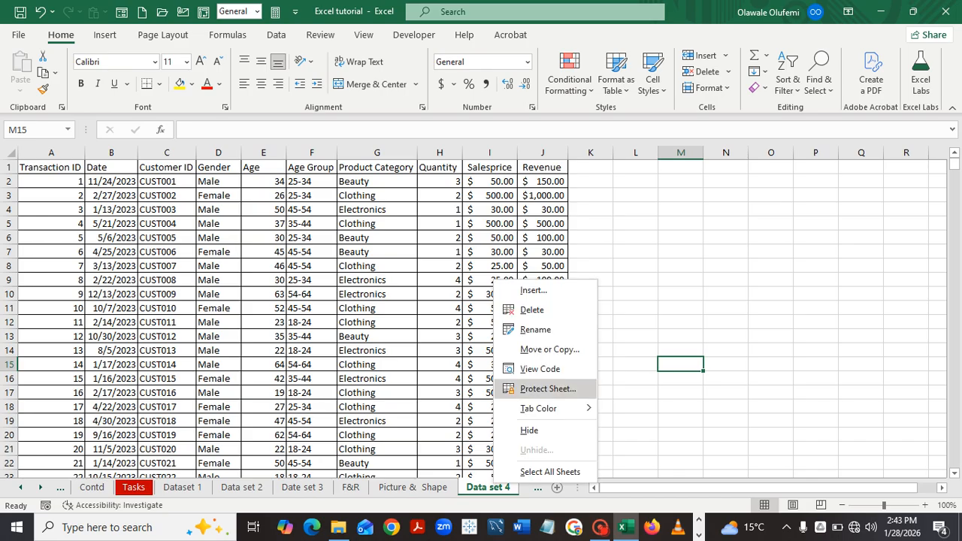
left_click(548, 389)
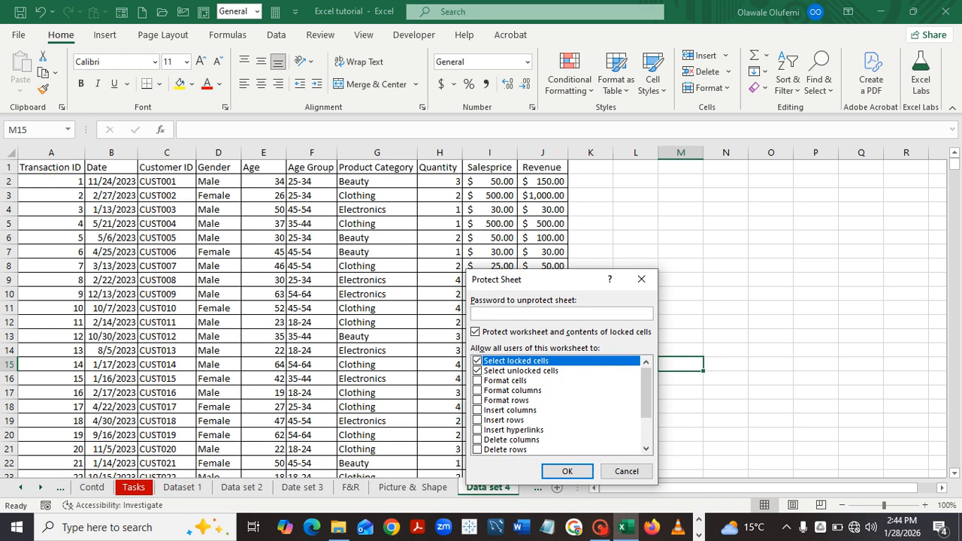
type("1234")
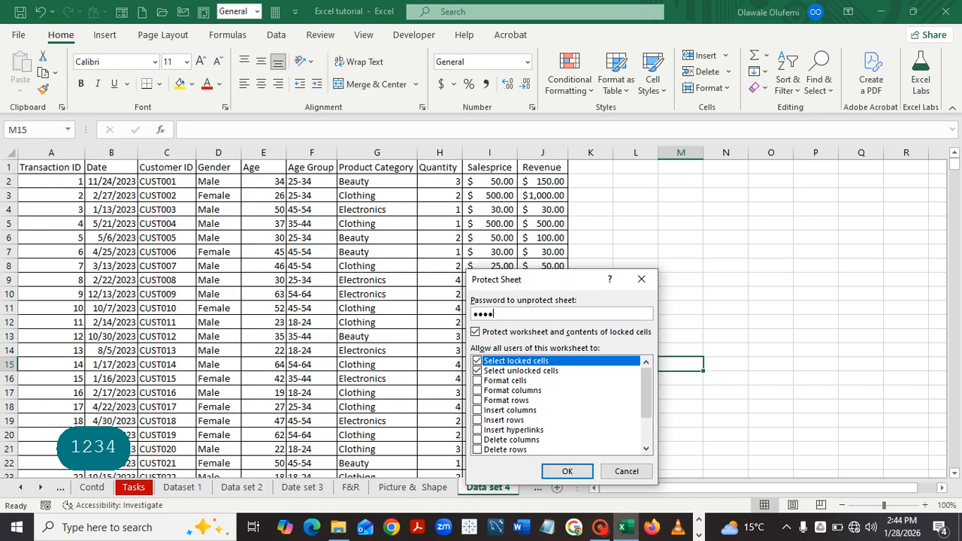
left_click(568, 471)
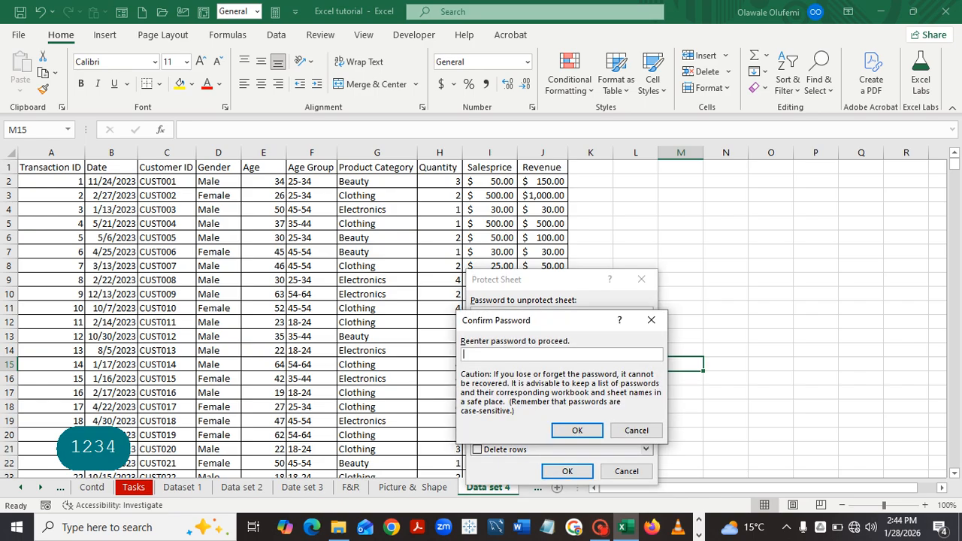
type("1234")
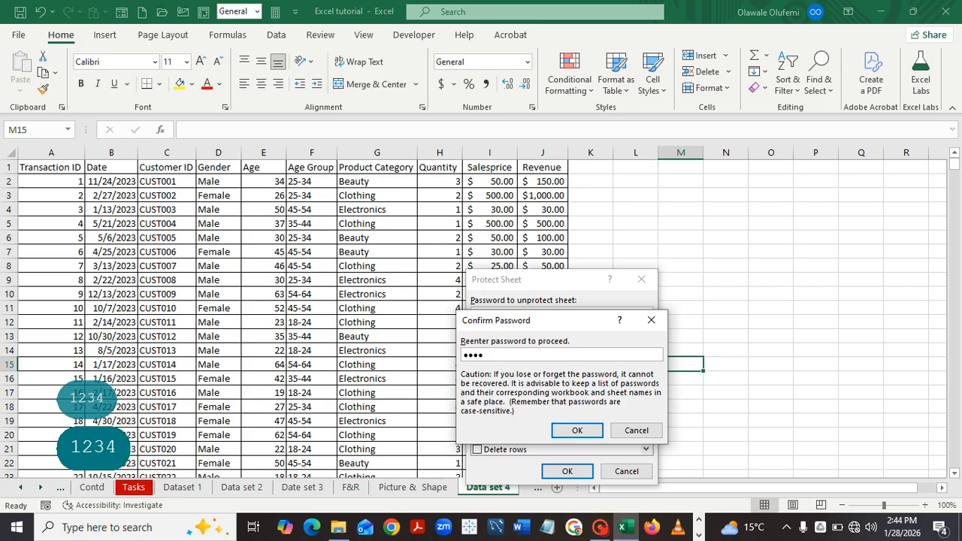
key("Return")
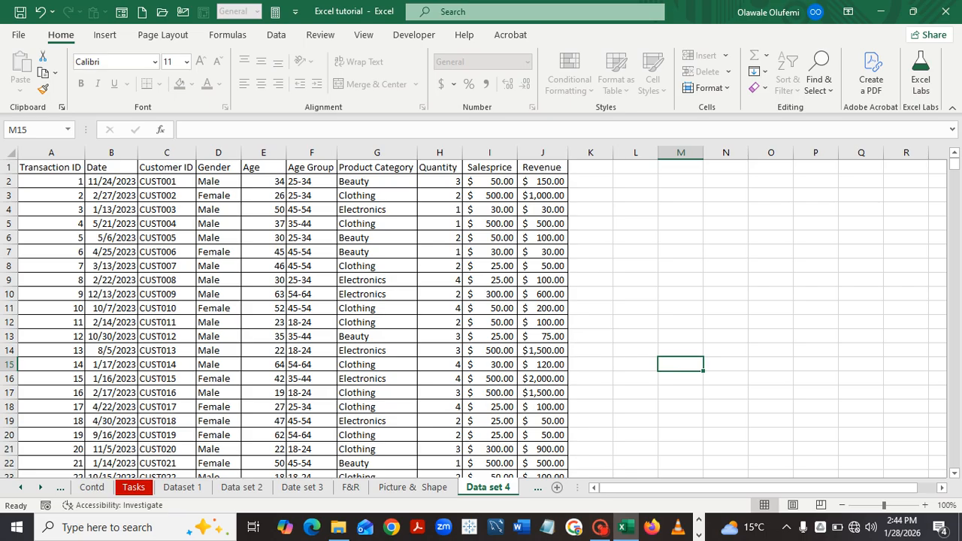
left_click(636, 252)
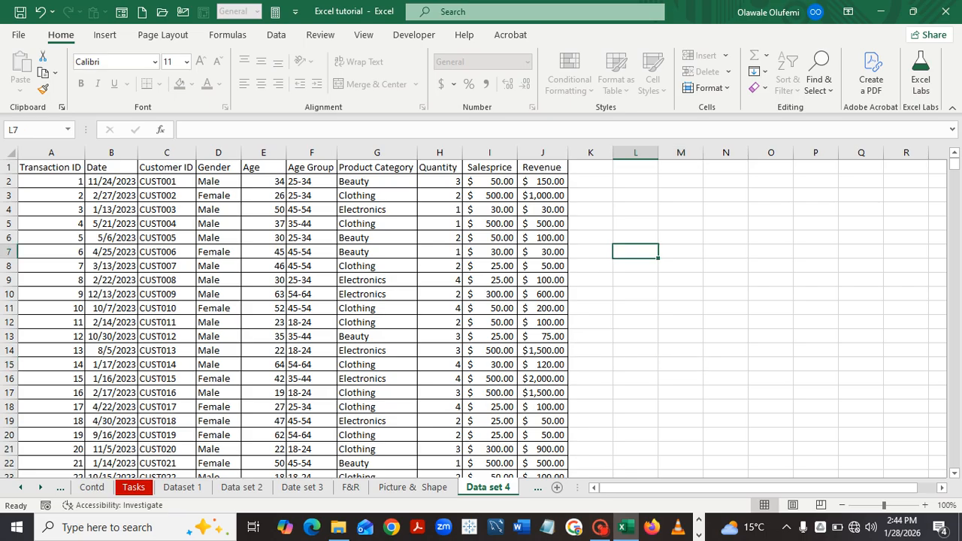
key("d")
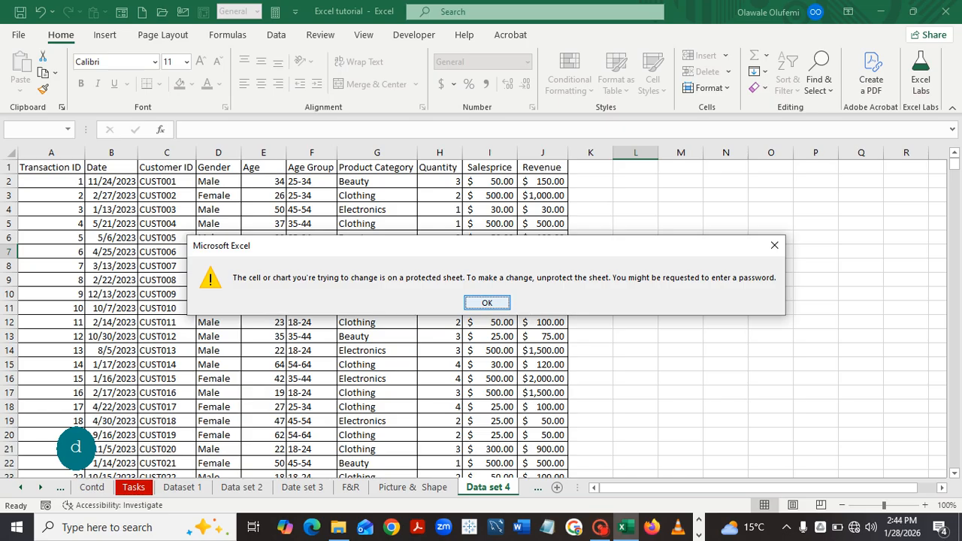
left_click(487, 303)
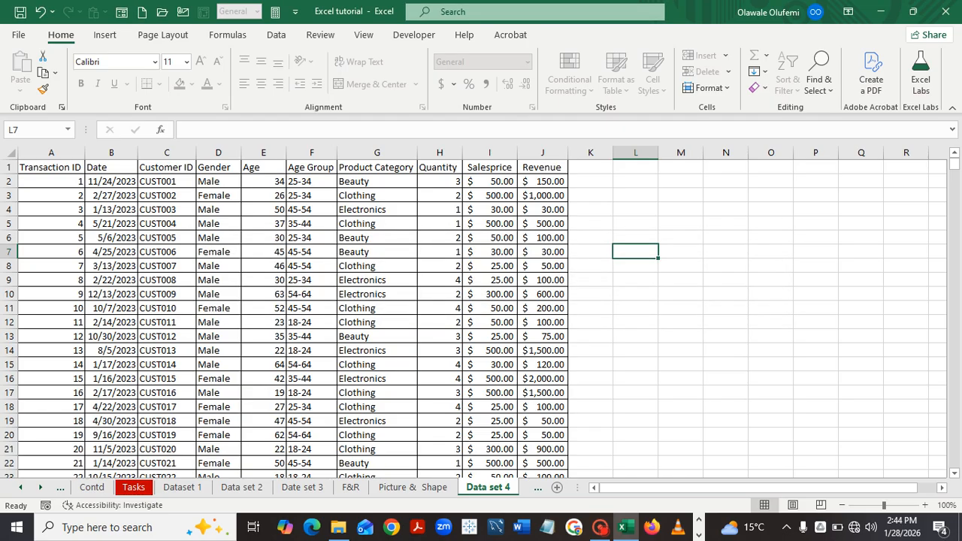
Unprotect the Data set 4 sheet by entering its password.
right_click(490, 487)
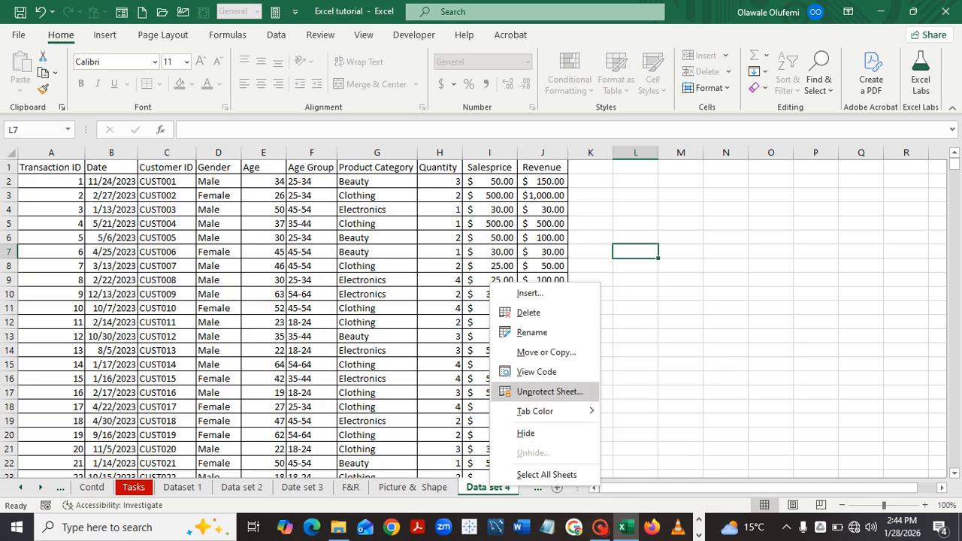
left_click(549, 392)
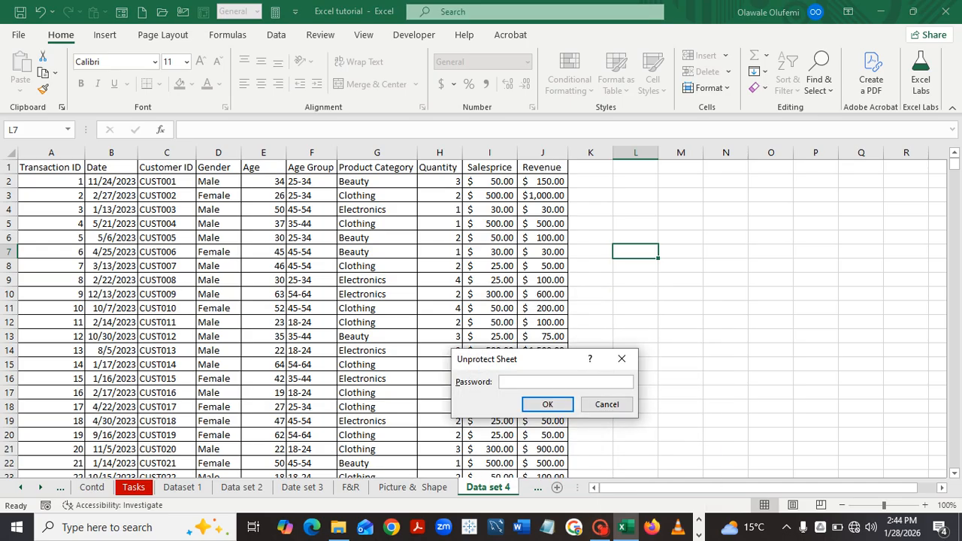
type("1234")
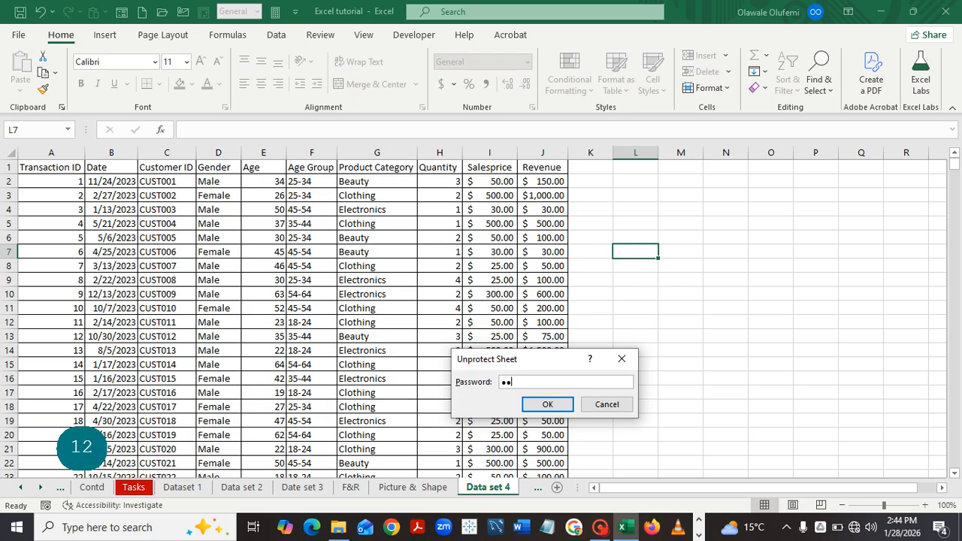
key("Tab")
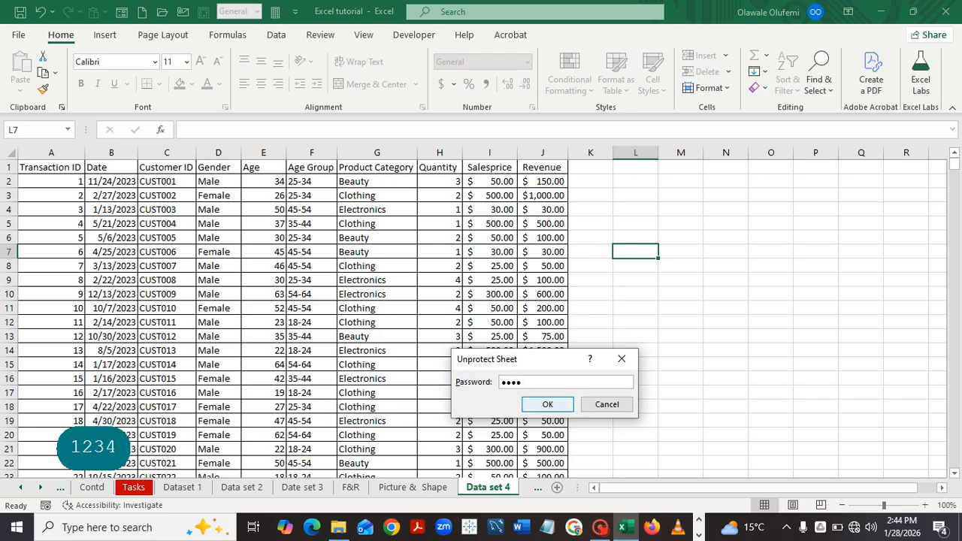
key("Return")
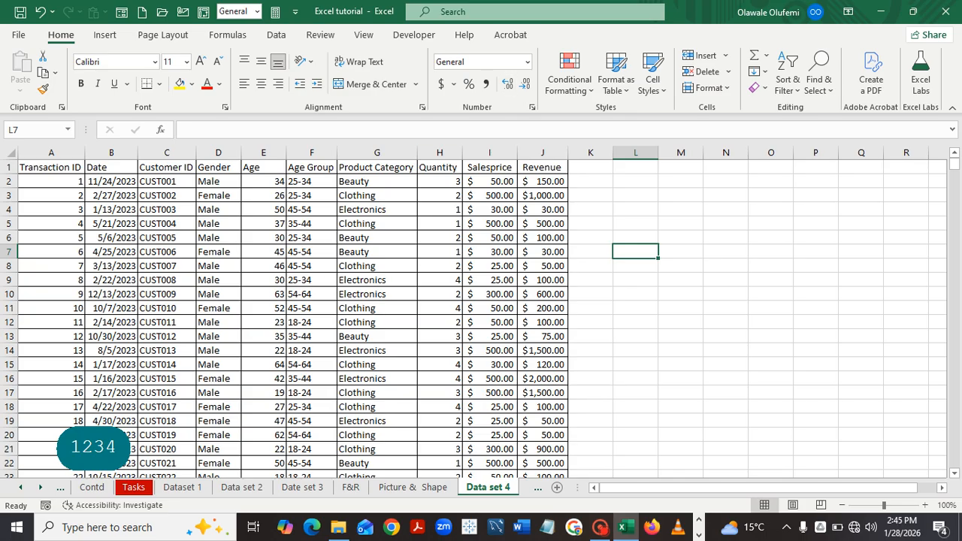
Type test text into L7 to confirm editing works, then erase it.
type("jjjcnjcjcjn")
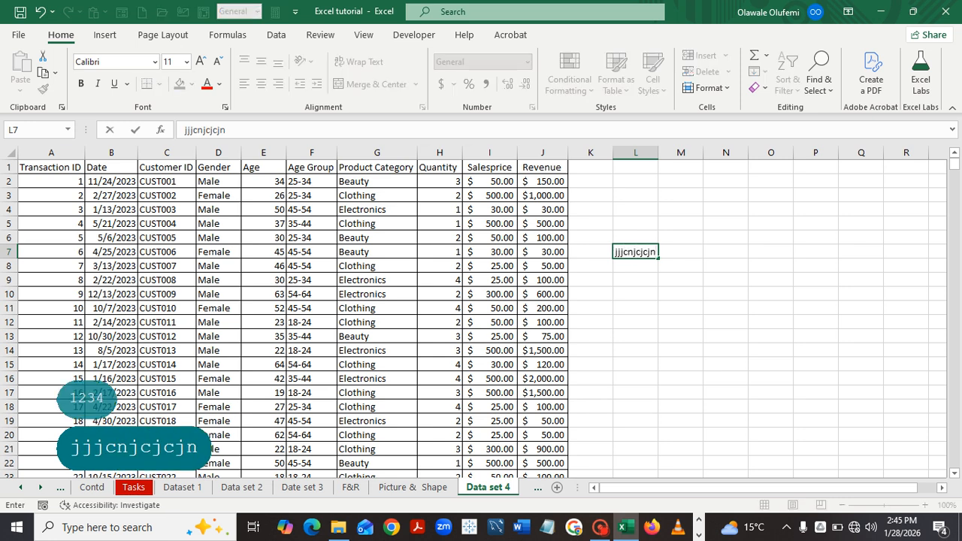
key("BackSpace")
key("BackSpace")
key("BackSpace")
key("BackSpace")
key("BackSpace")
key("BackSpace")
key("BackSpace")
key("BackSpace")
key("BackSpace")
key("BackSpace")
key("BackSpace")
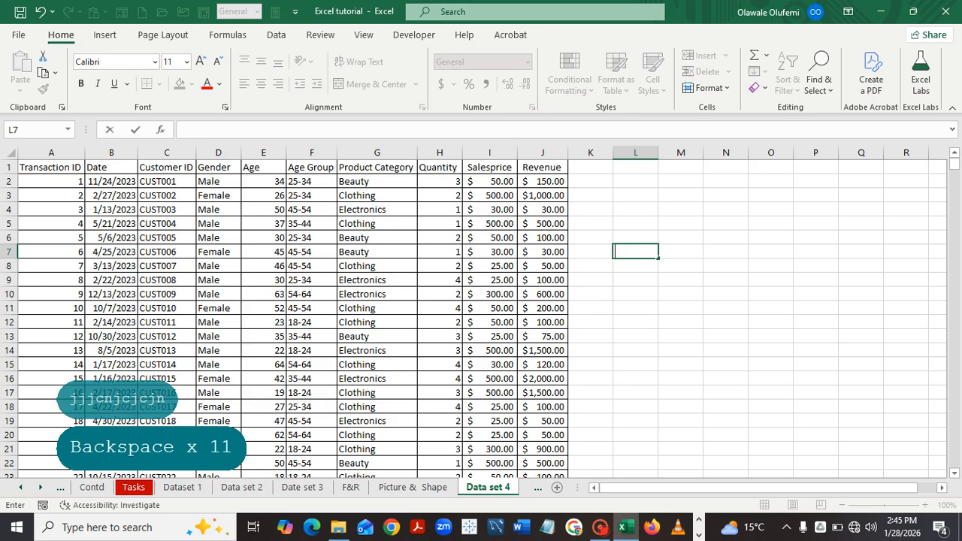
left_click(681, 323)
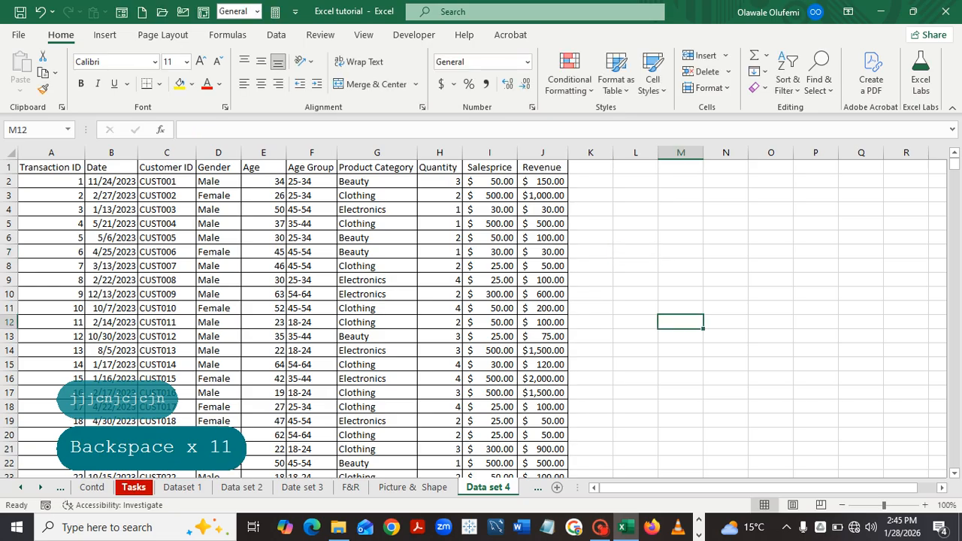
Paint Task 6's green fill onto Task 7's cell M8, then return to Data set 4.
left_click(133, 487)
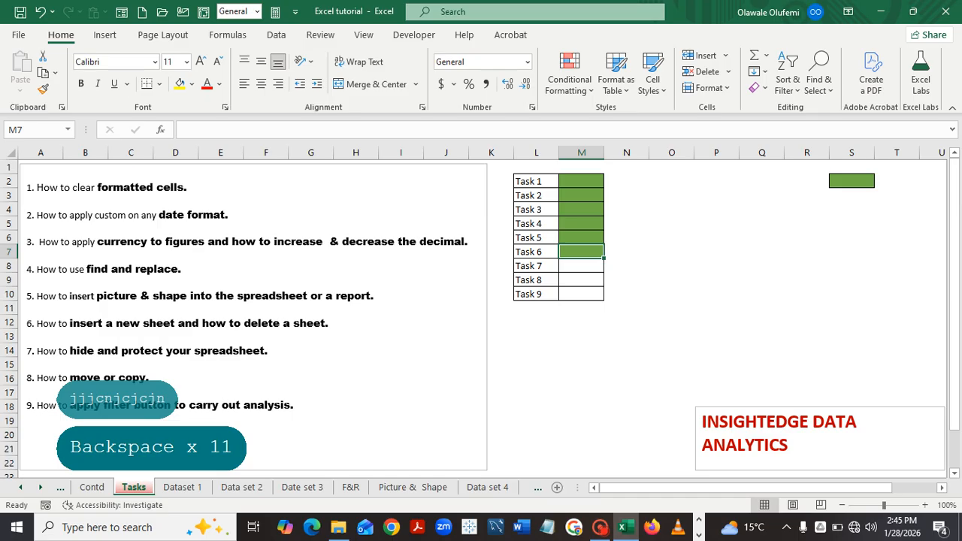
left_click(43, 89)
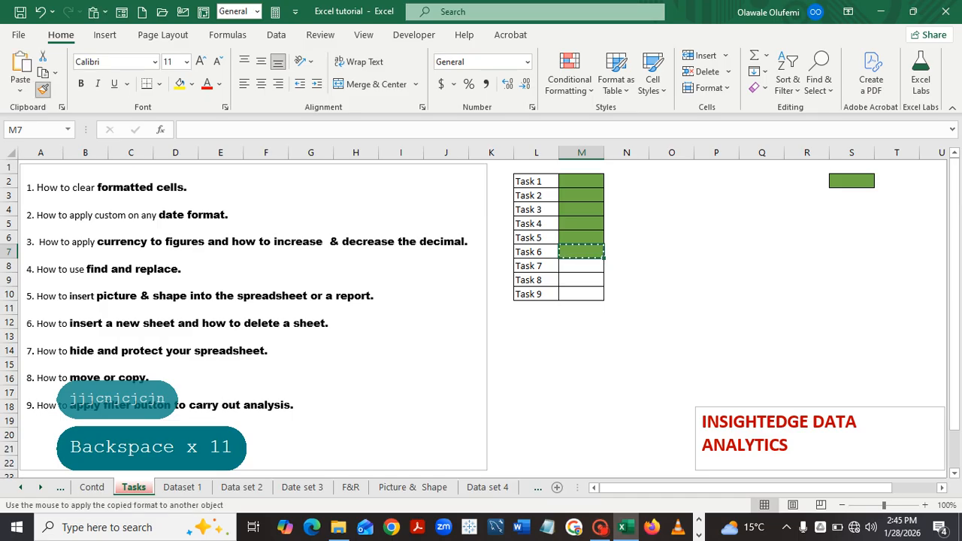
left_click(581, 266)
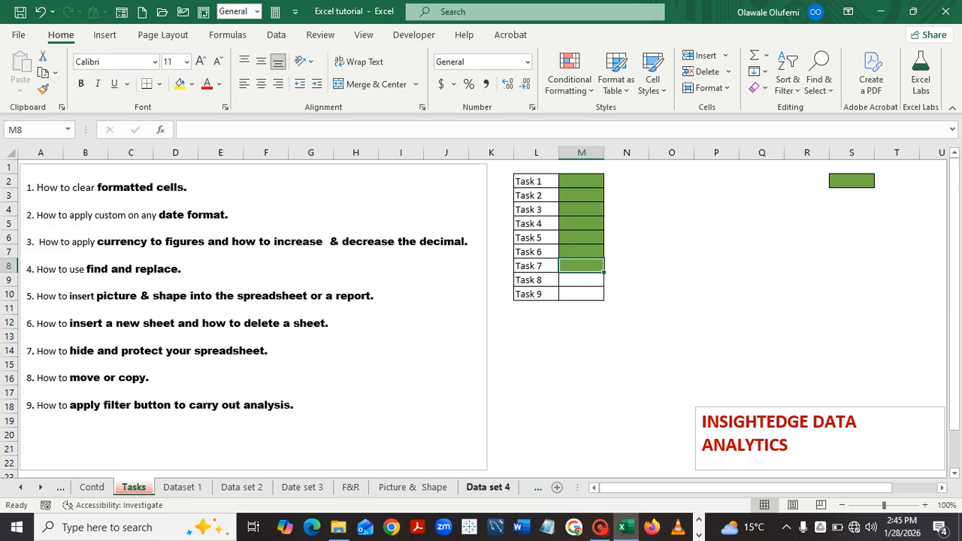
left_click(488, 488)
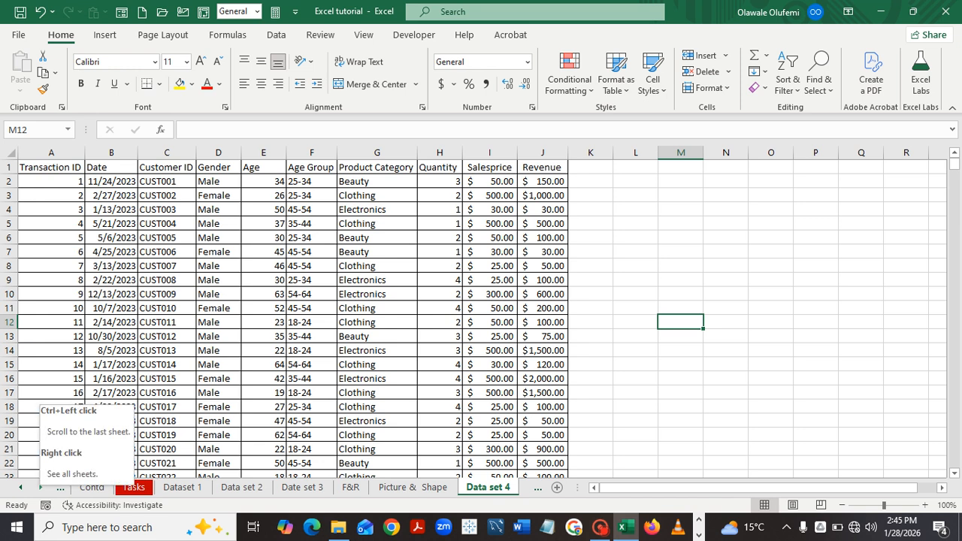
Scroll the sheet tabs and switch to the Filter sheet.
left_click(40, 487)
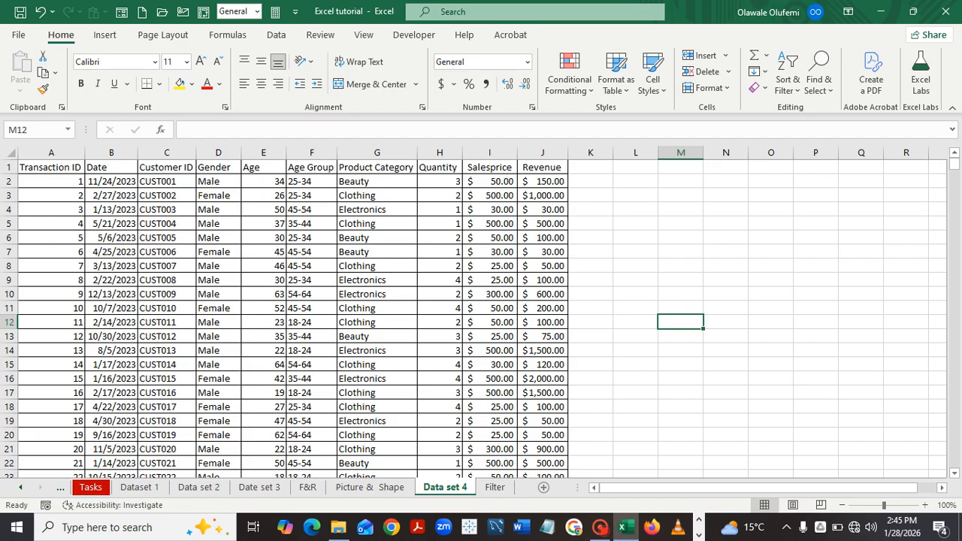
left_click(495, 487)
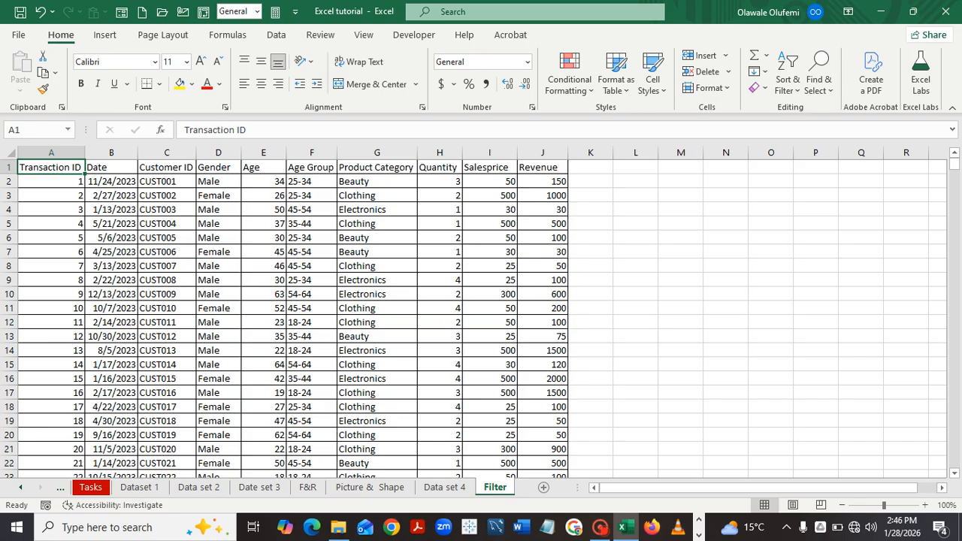
Copy the Filter sheet to the end of the workbook as Filter (2) via Move or Copy.
right_click(501, 487)
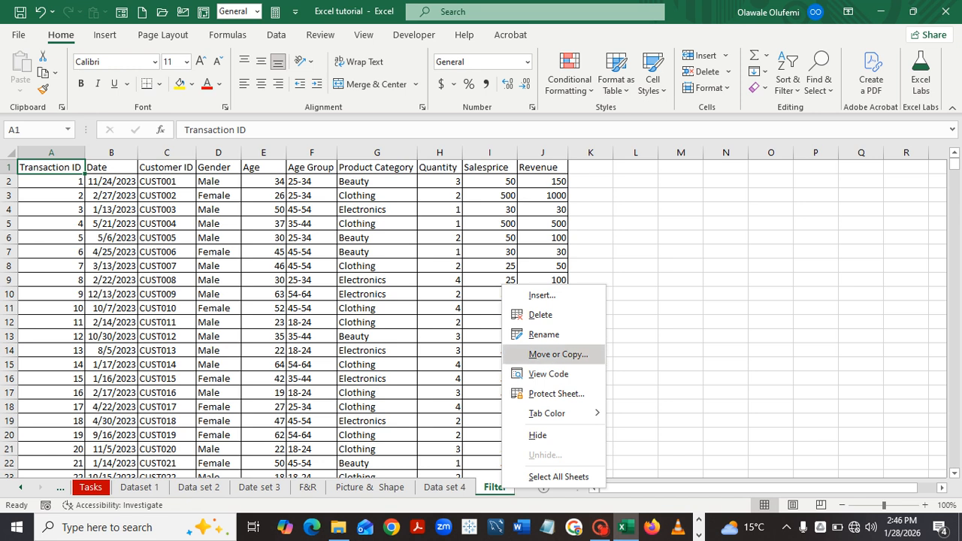
left_click(558, 355)
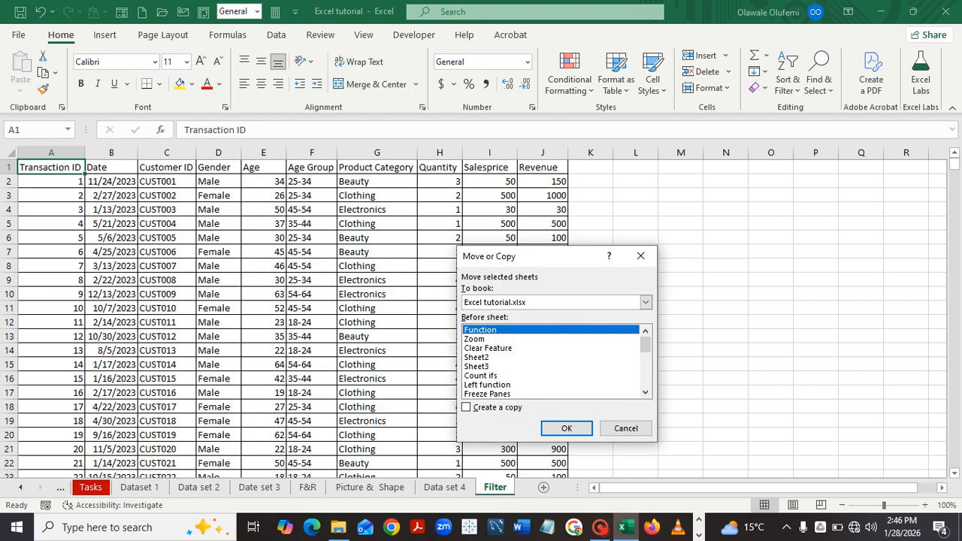
left_click(645, 393)
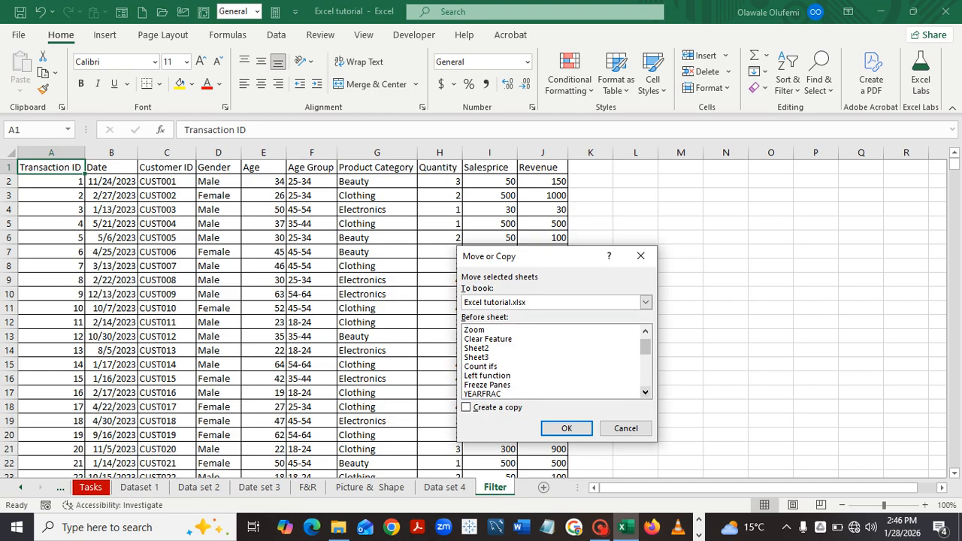
left_click(645, 393)
left_click(645, 393)
left_click(645, 392)
left_click(645, 392)
left_click(645, 393)
left_click(645, 392)
left_click(645, 392)
left_click(645, 392)
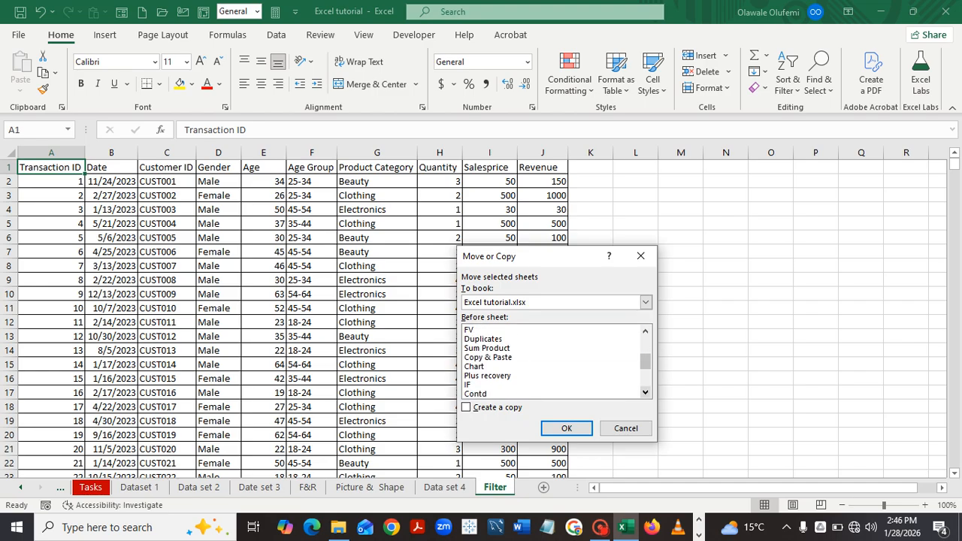
left_click(645, 393)
left_click(645, 393)
left_click(645, 392)
left_click(645, 393)
left_click(645, 393)
left_click(645, 392)
left_click(645, 392)
left_click(645, 393)
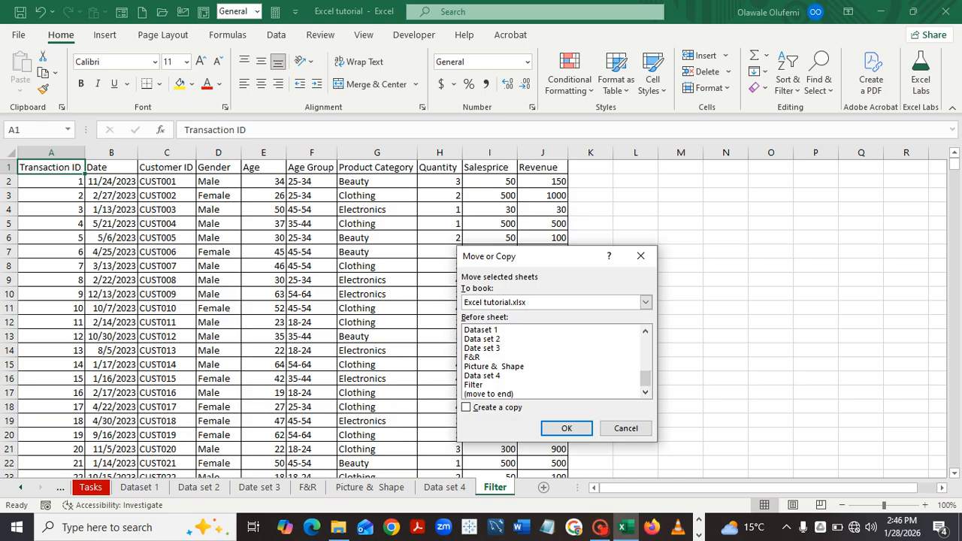
left_click(490, 394)
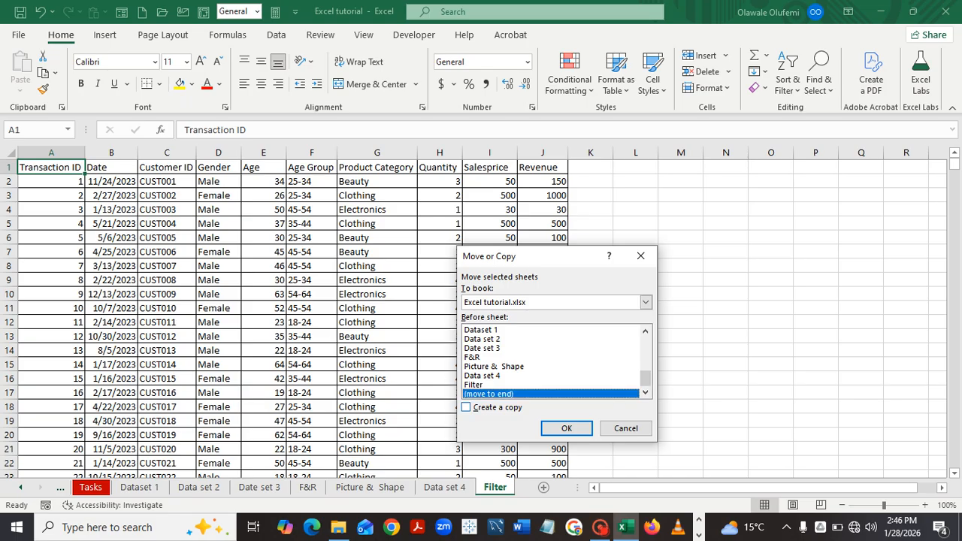
left_click(466, 407)
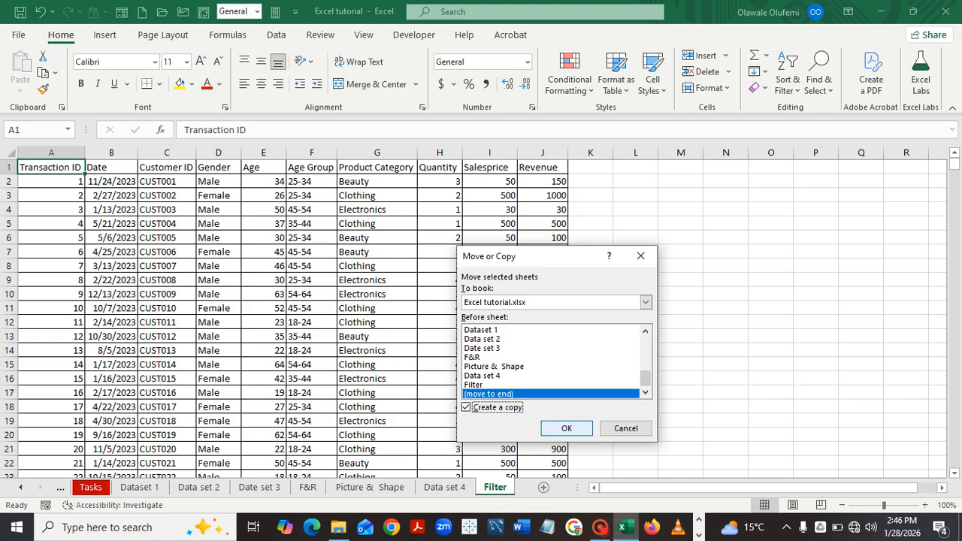
left_click(567, 427)
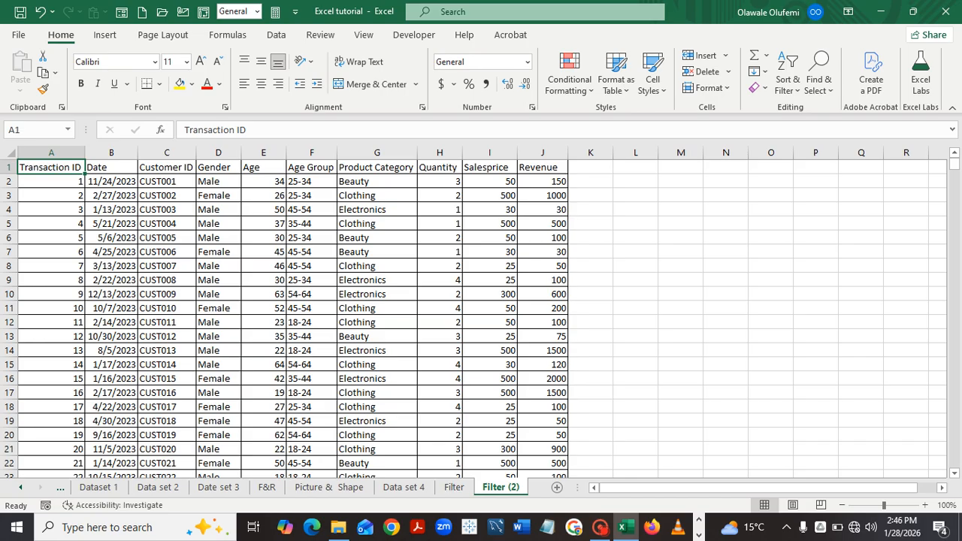
Delete the Filter (2) sheet, confirming the permanent-deletion warning.
right_click(508, 487)
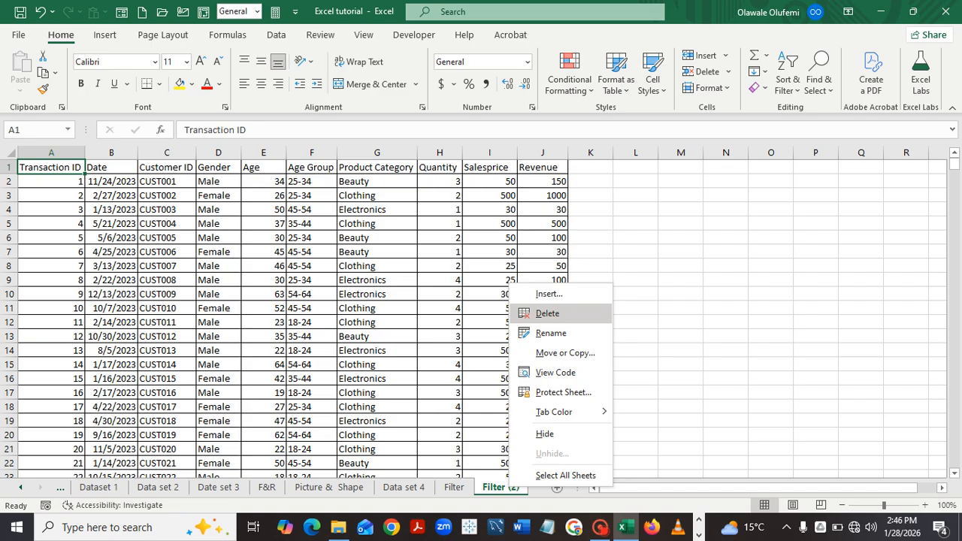
left_click(547, 313)
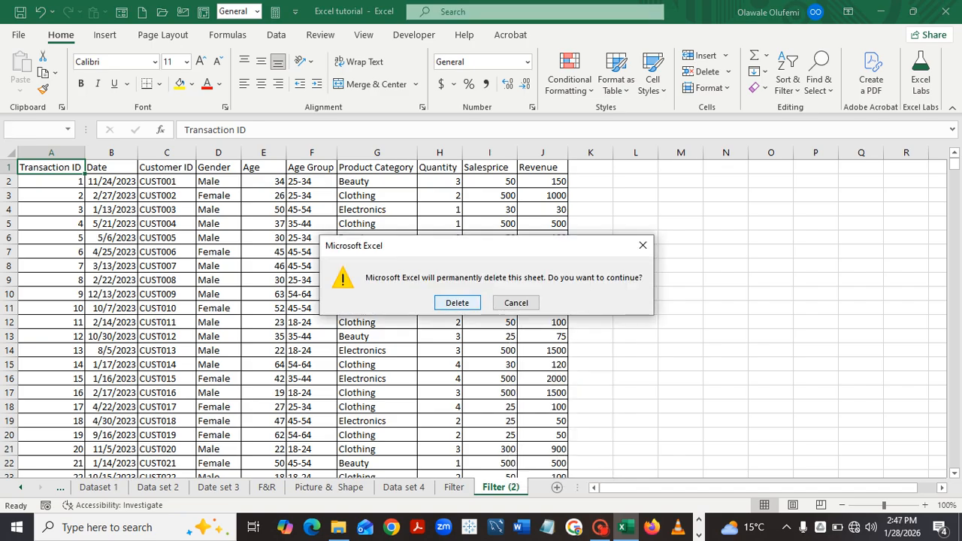
key("Return")
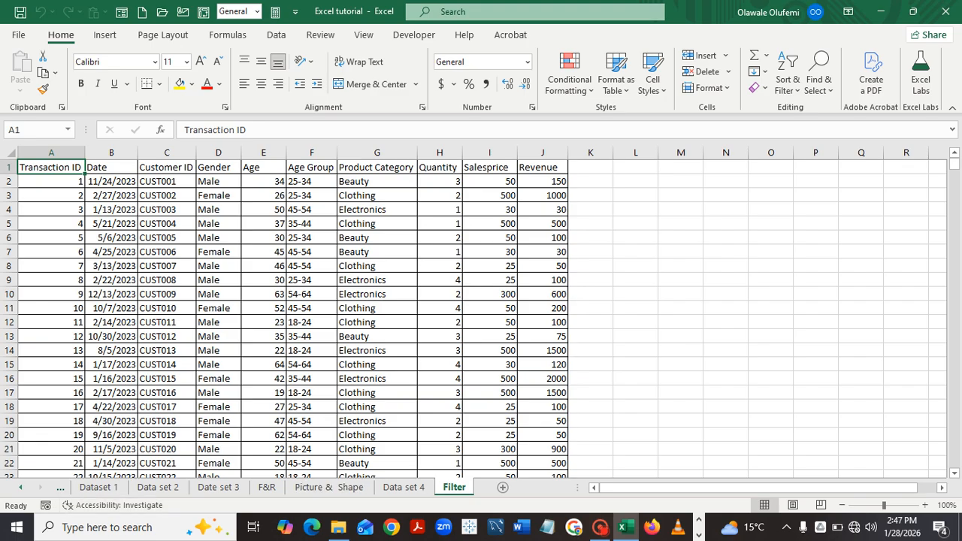
left_click(21, 487)
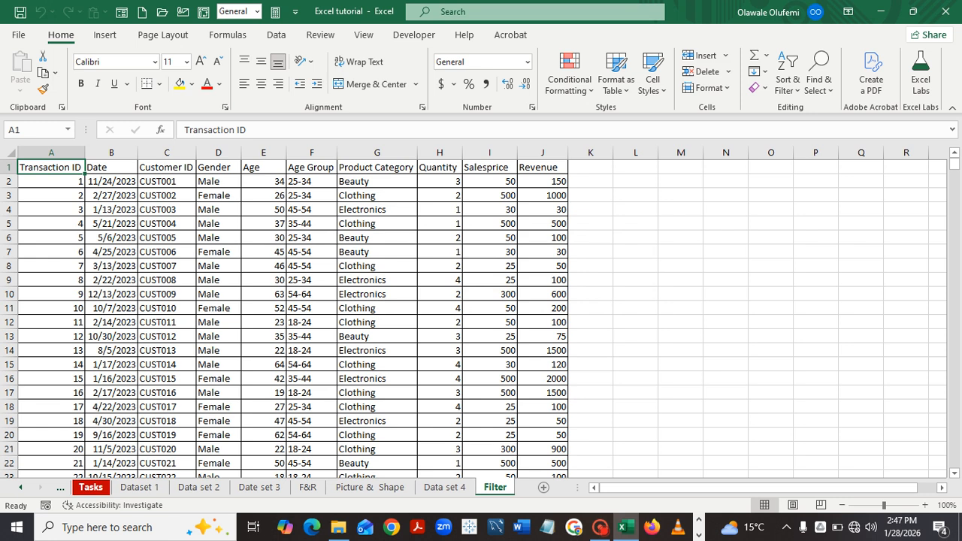
On the Tasks sheet, copy Task 7's green status fill onto Task 8's status cell with Format Painter.
left_click(91, 487)
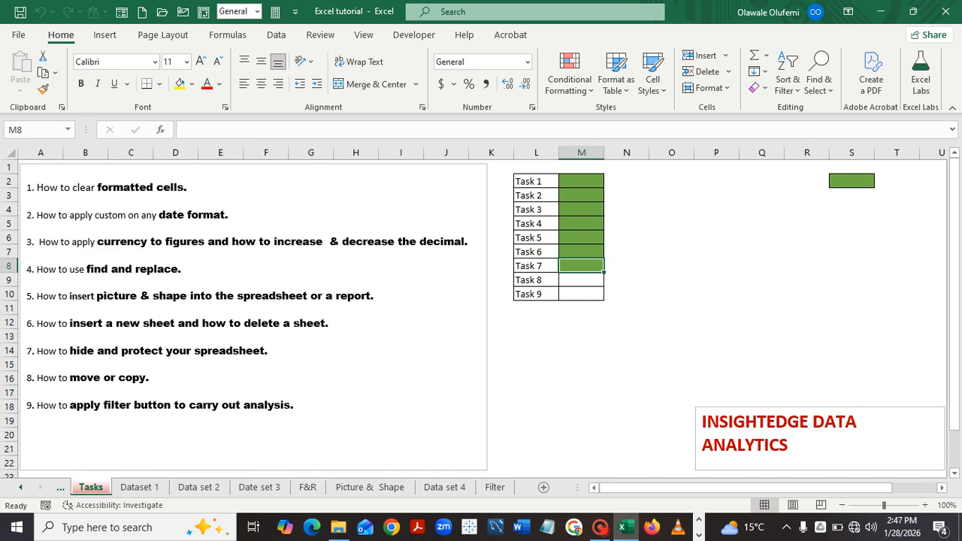
left_click(43, 89)
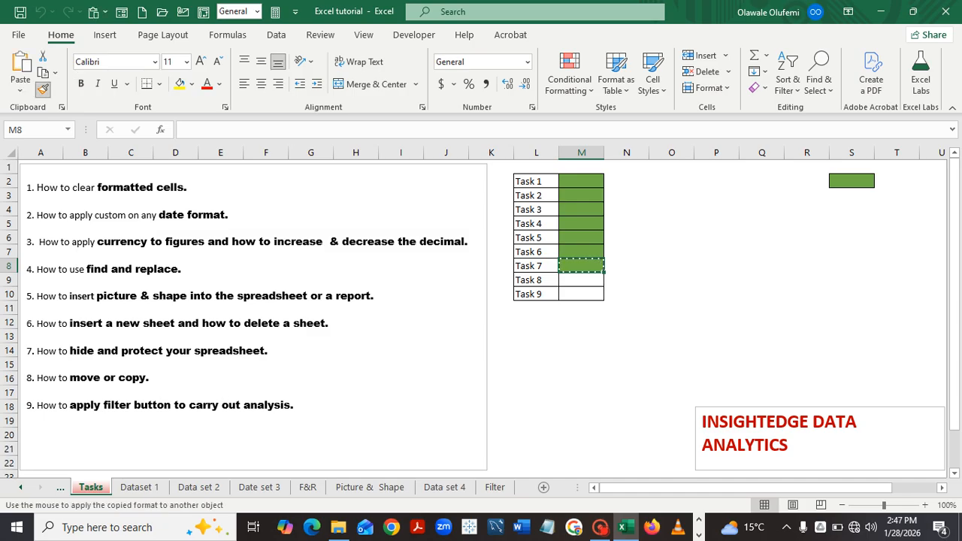
left_click(582, 279)
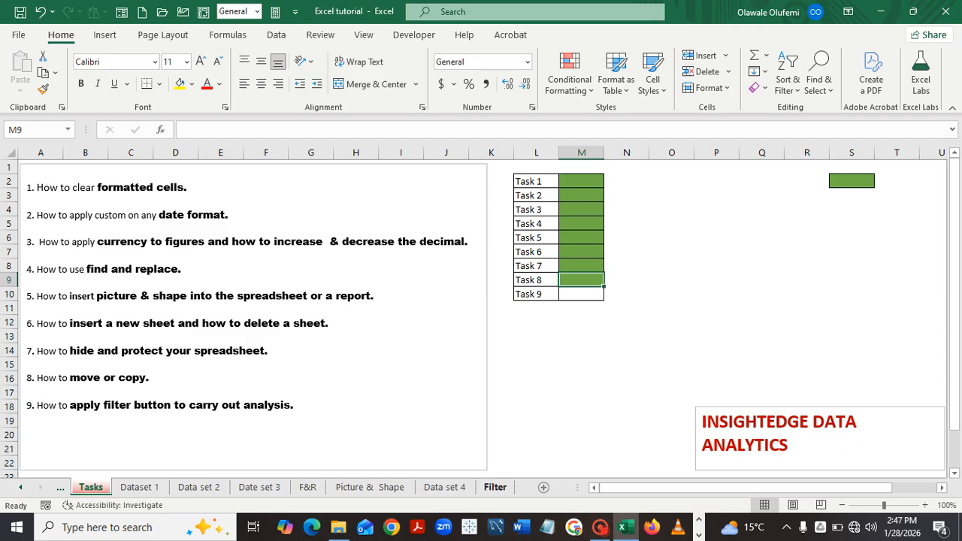
Return to the Filter sheet with the Transaction ID to Revenue data.
left_click(495, 487)
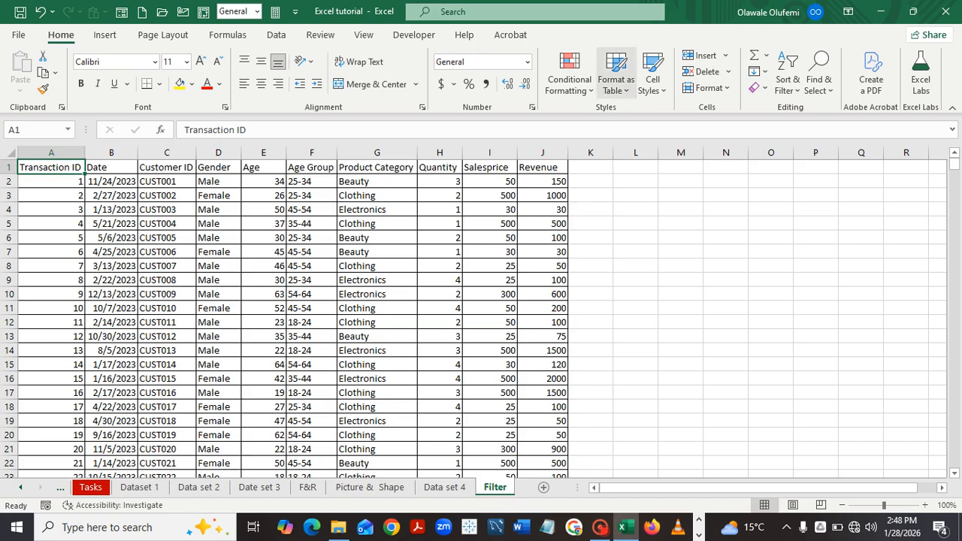
Format A1:J1001 as an orange-styled table with headers, then deselect it.
left_click(617, 74)
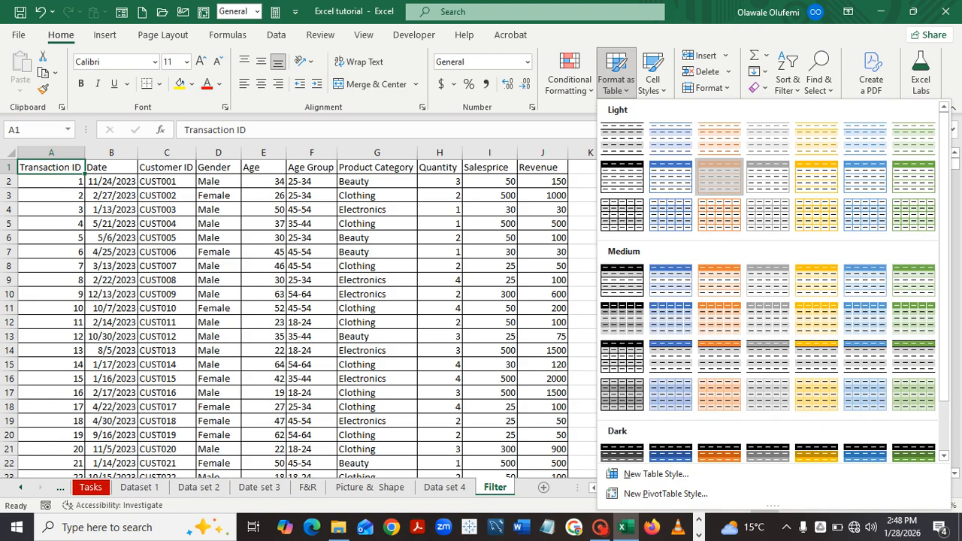
left_click(720, 177)
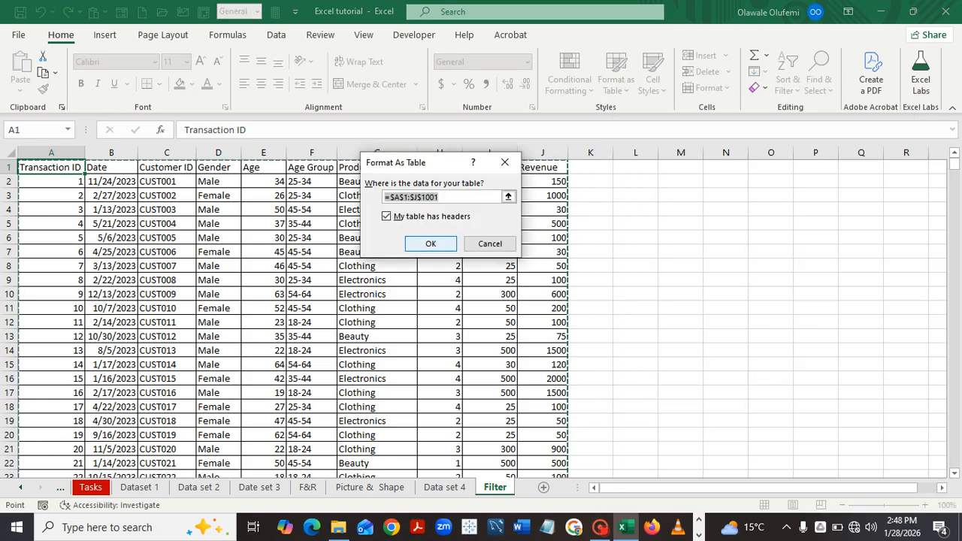
key("Return")
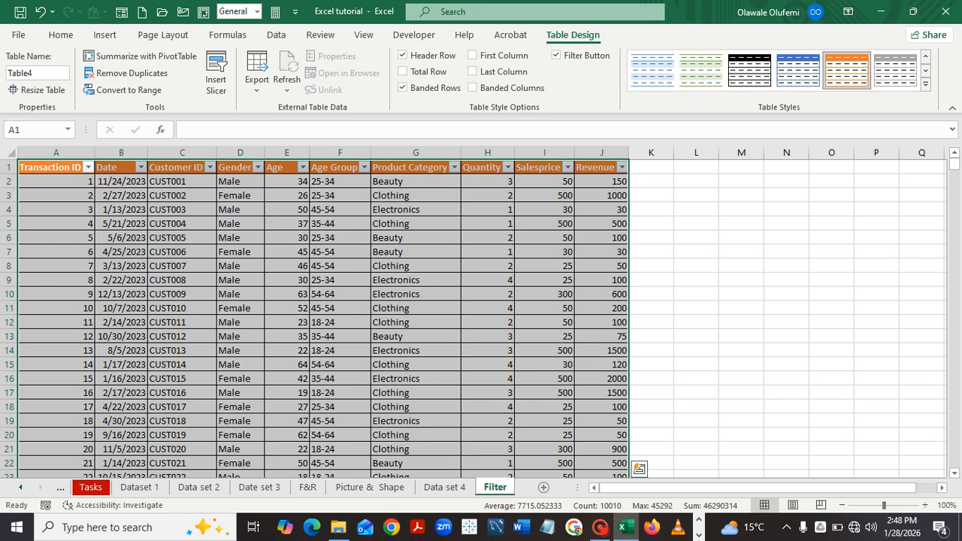
left_click(742, 323)
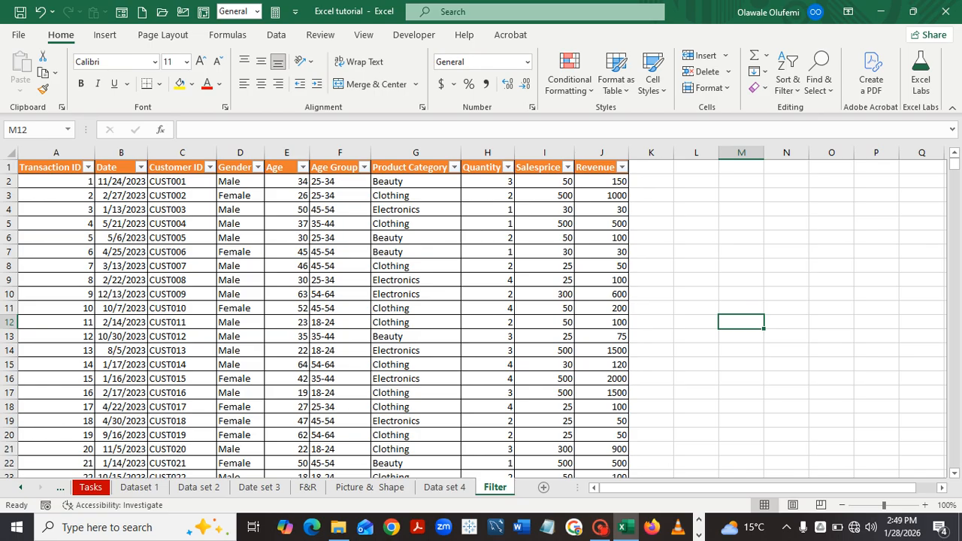
Insert a Date slicer for the table and move it into columns L–O beside the data.
left_click(51, 167)
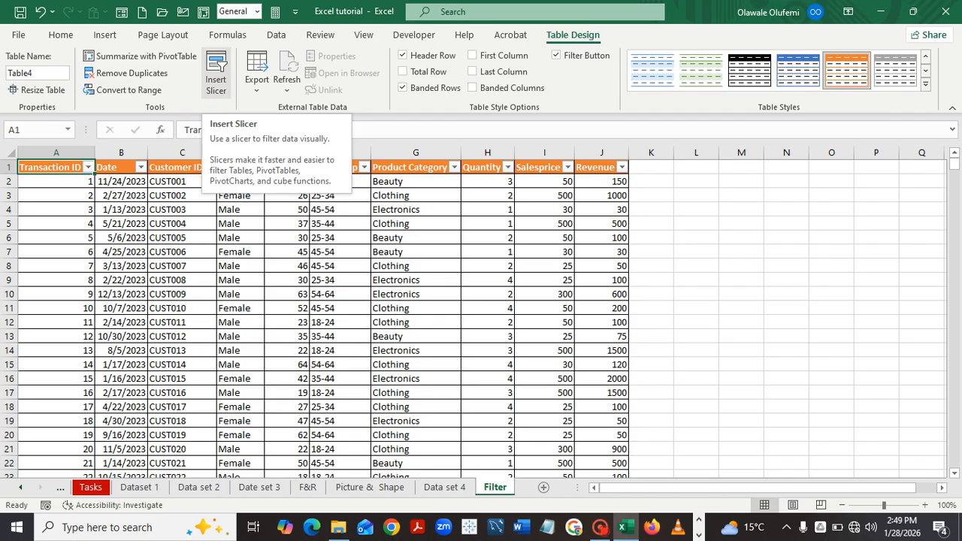
left_click(216, 76)
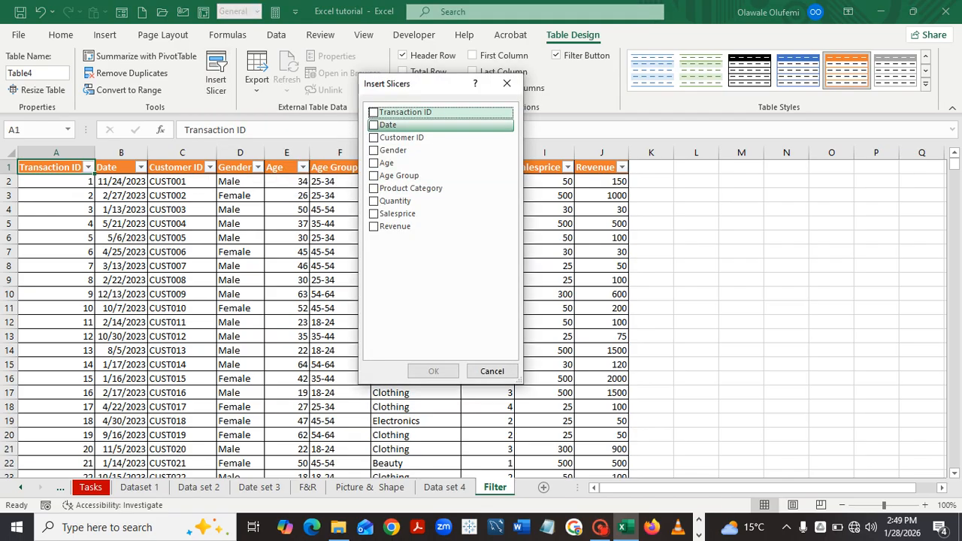
left_click(373, 126)
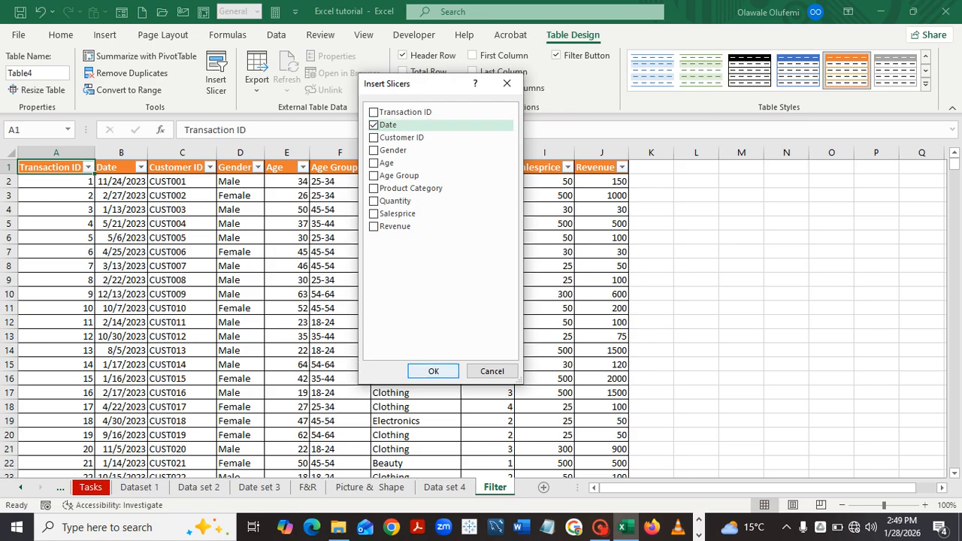
left_click(433, 372)
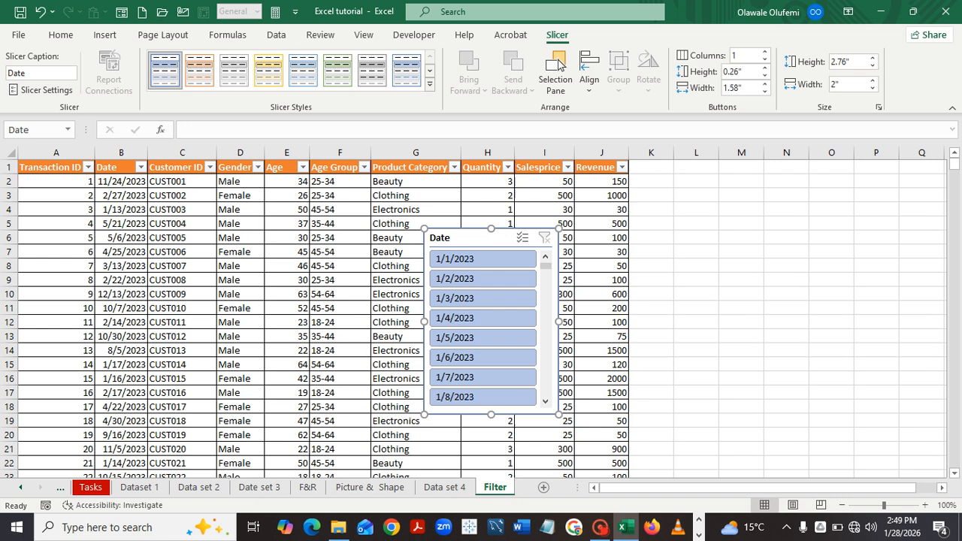
left_click_drag(481, 238, 758, 173)
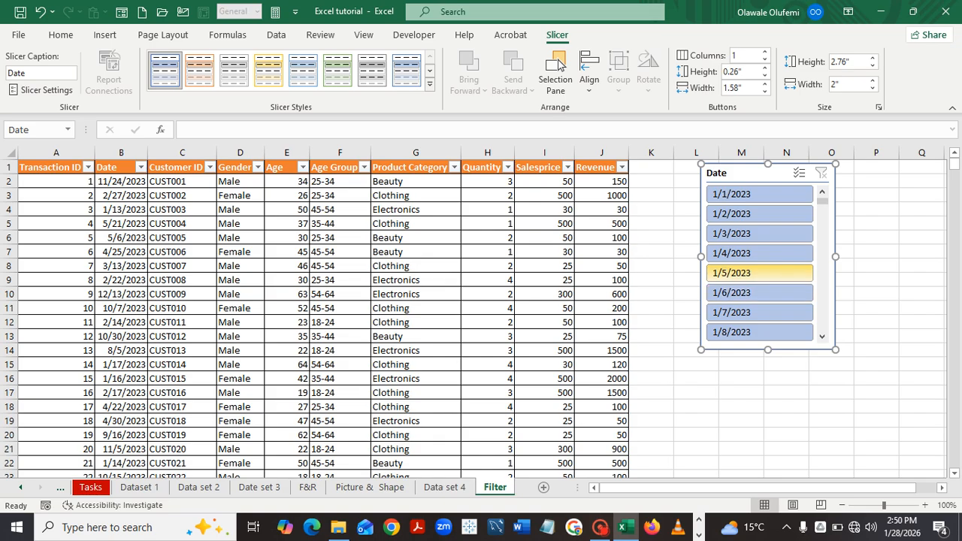
left_click(759, 273)
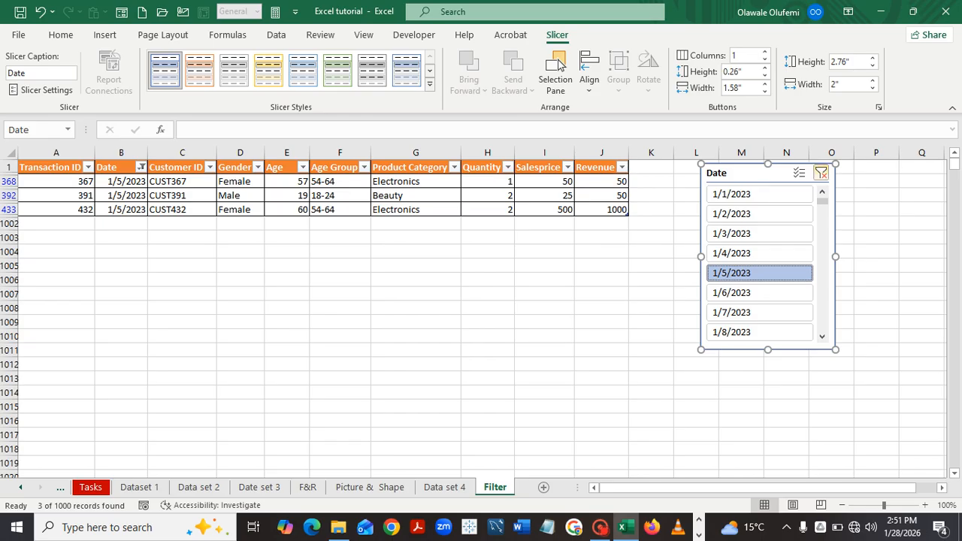
left_click(821, 173)
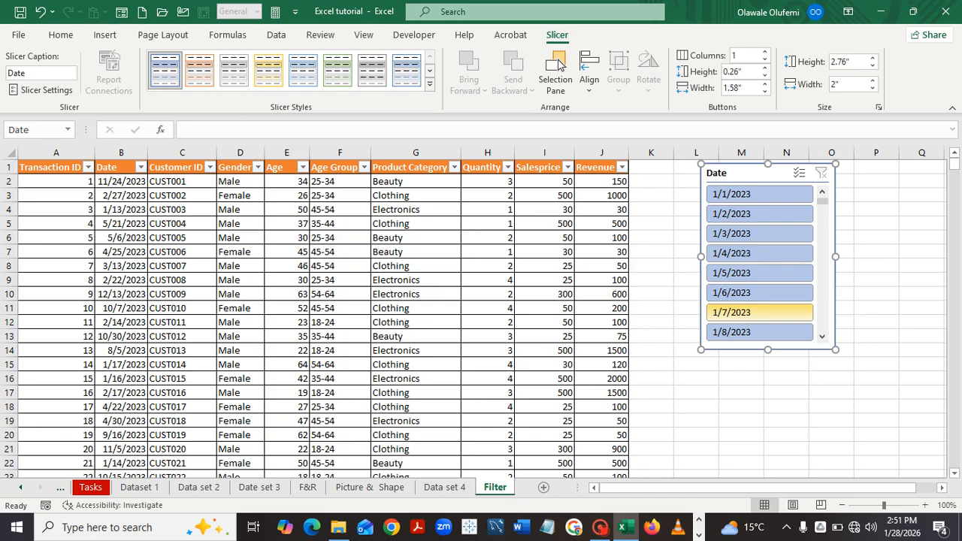
left_click(759, 312)
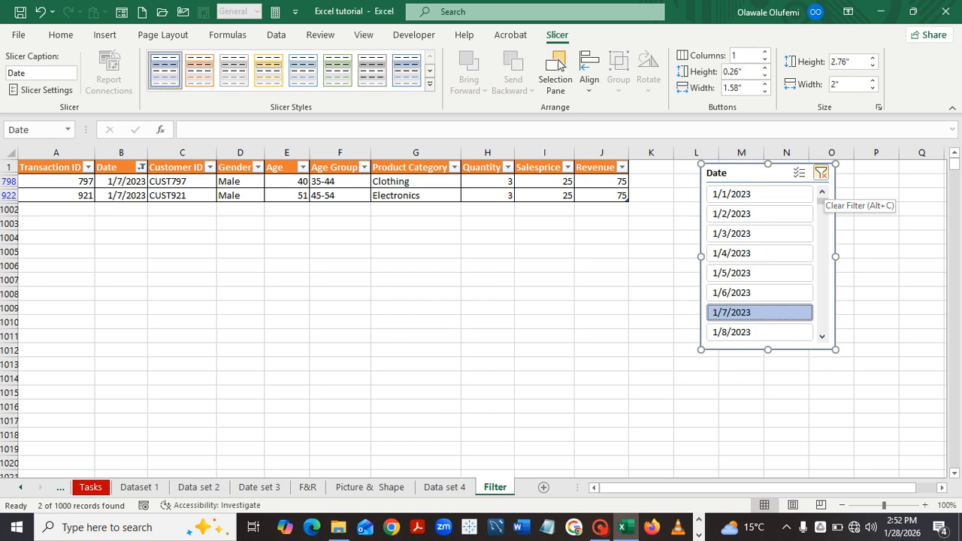
left_click(821, 174)
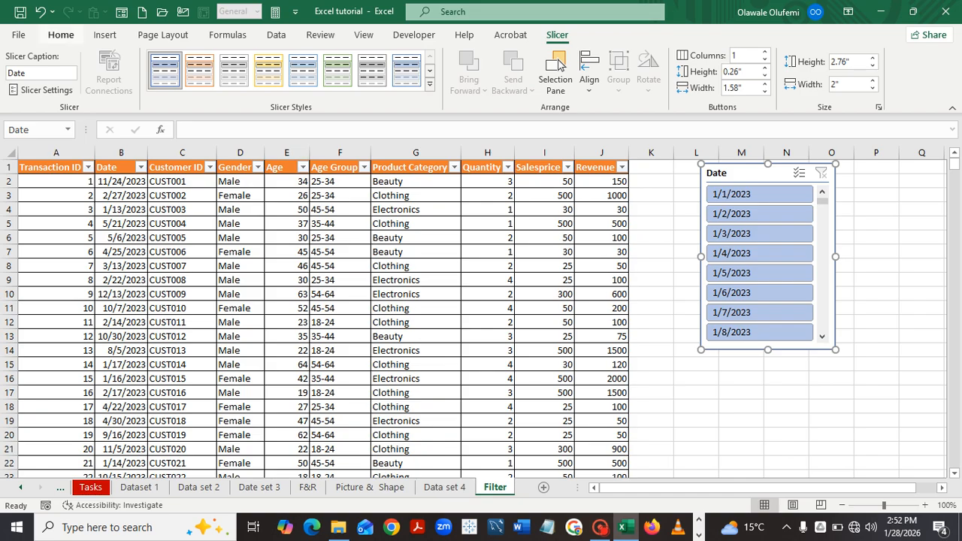
left_click(61, 35)
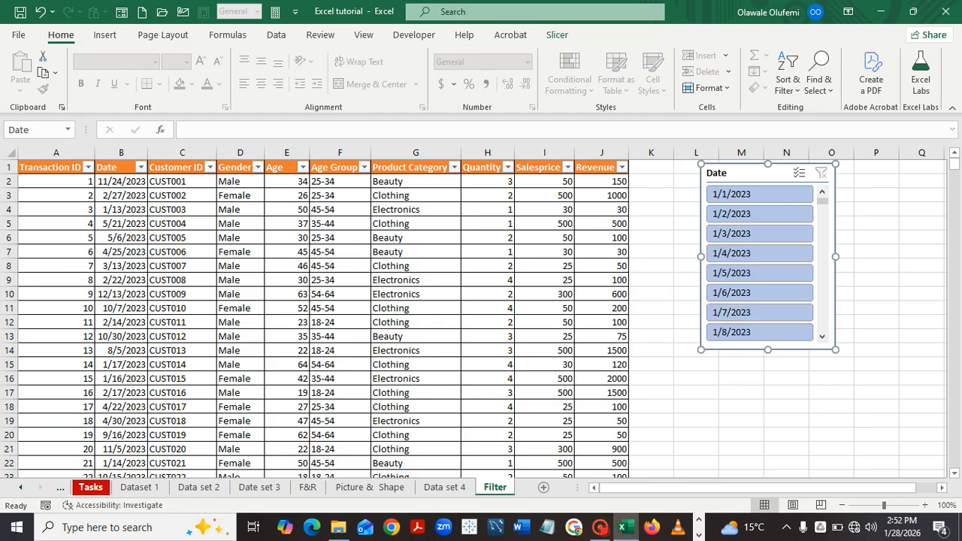
left_click(90, 487)
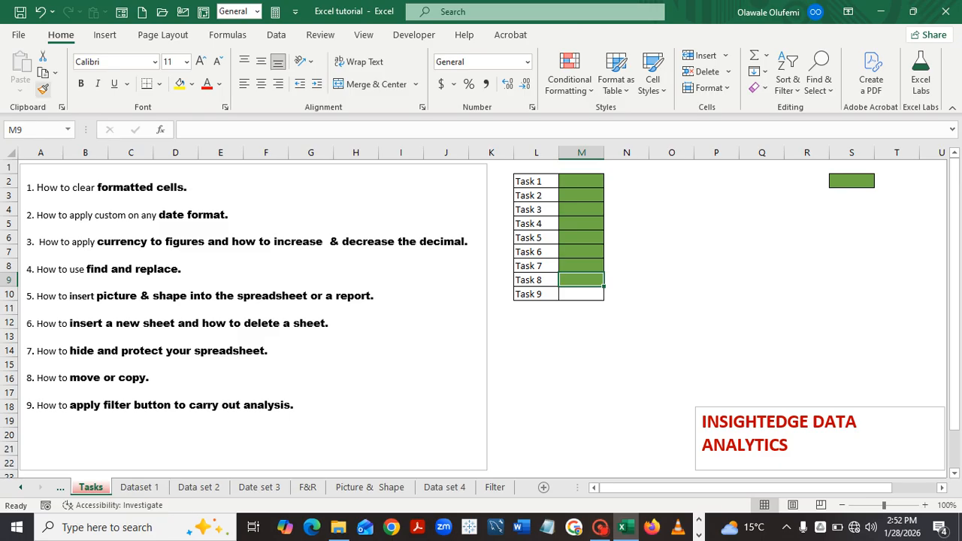
left_click(43, 88)
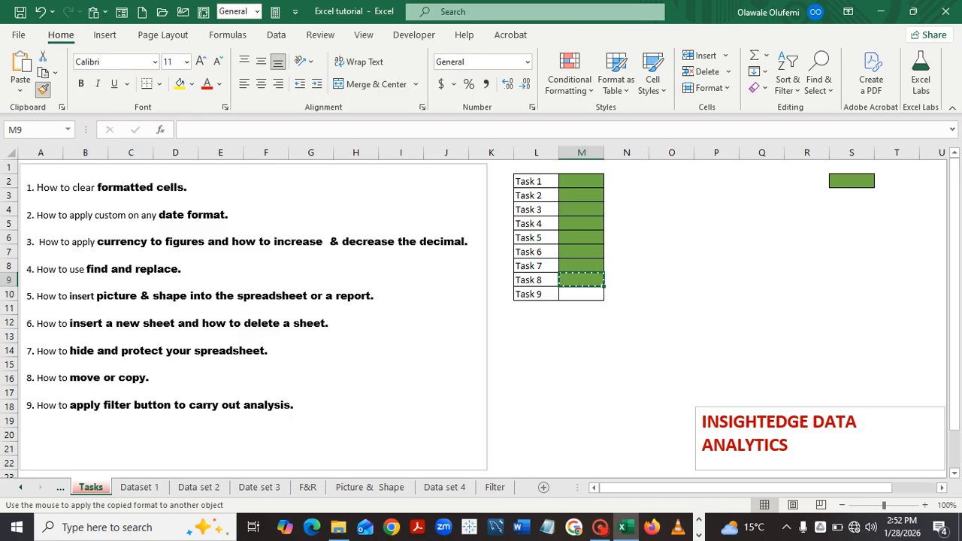
left_click(582, 294)
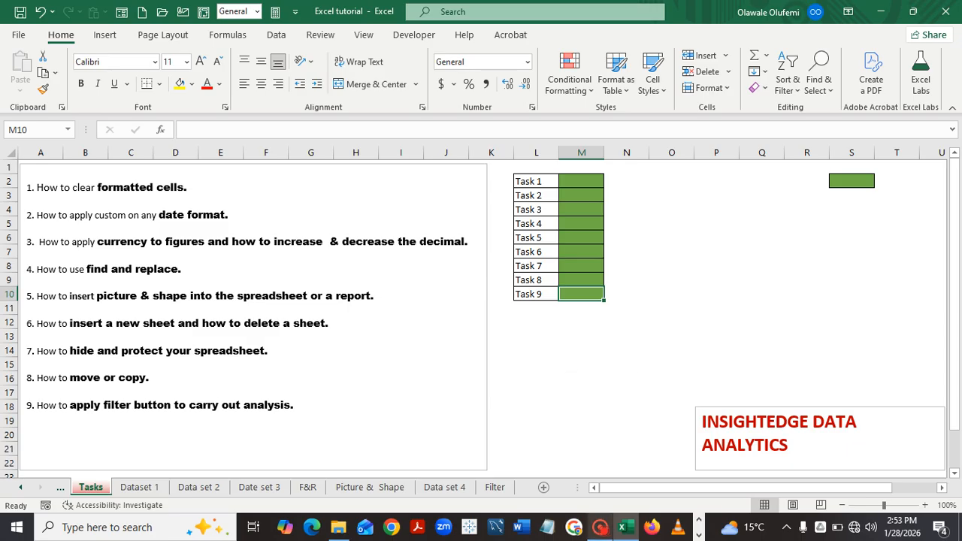
mouse_move(599, 527)
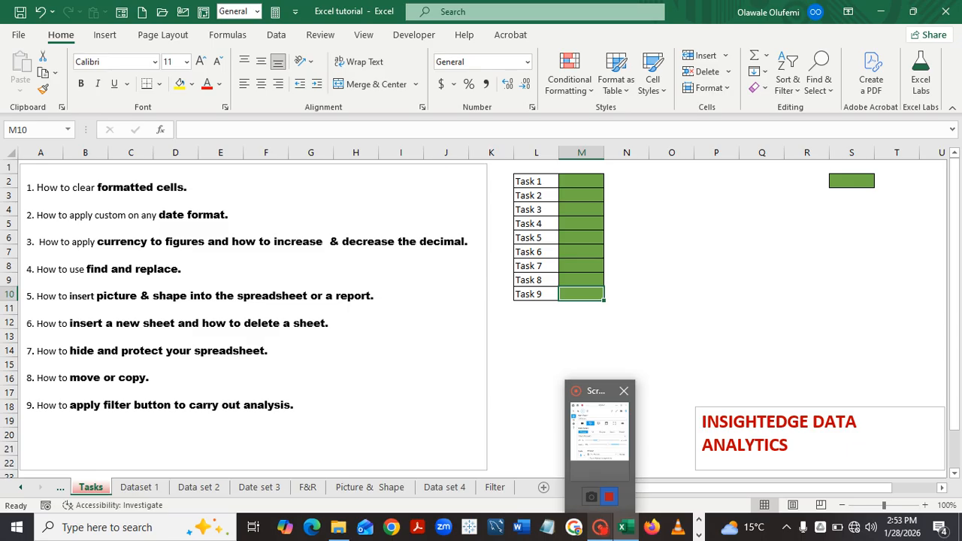